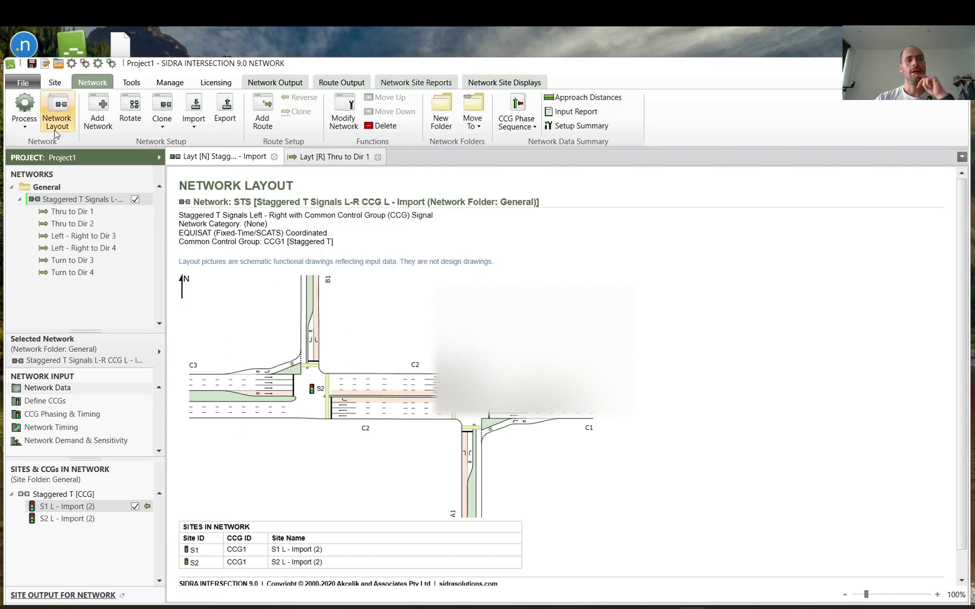
- View the site layouts of S1 L - Import (2) and S2 L - Import (2), and return to the network view
click(55, 83)
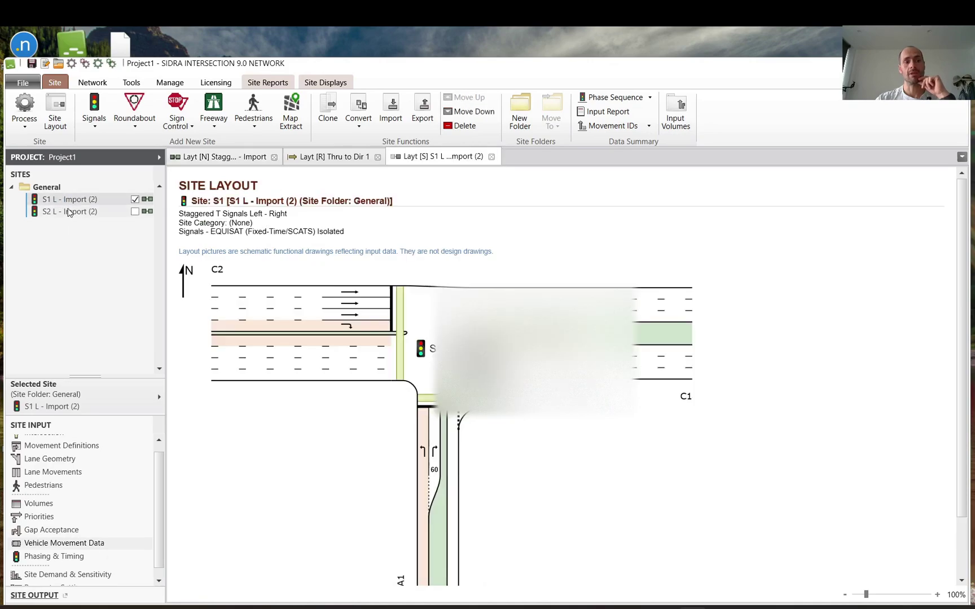
click(72, 212)
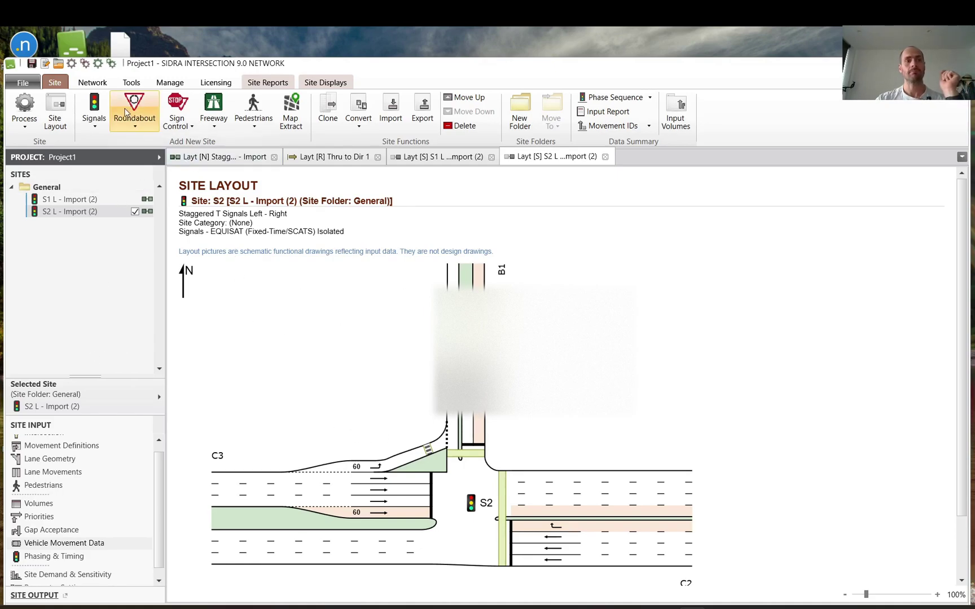
click(100, 84)
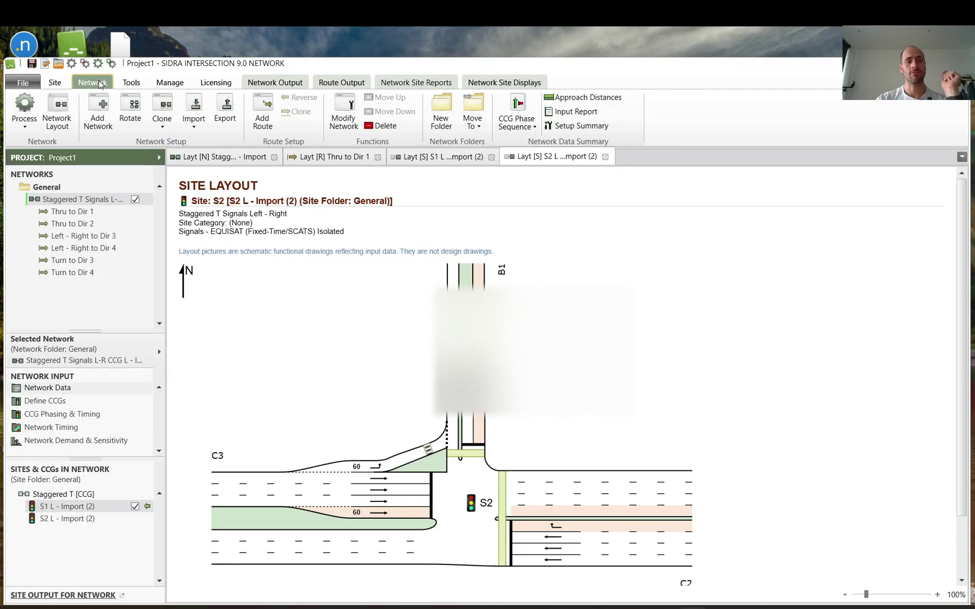
- Close all the open network, route and site layout displays
click(274, 157)
click(261, 157)
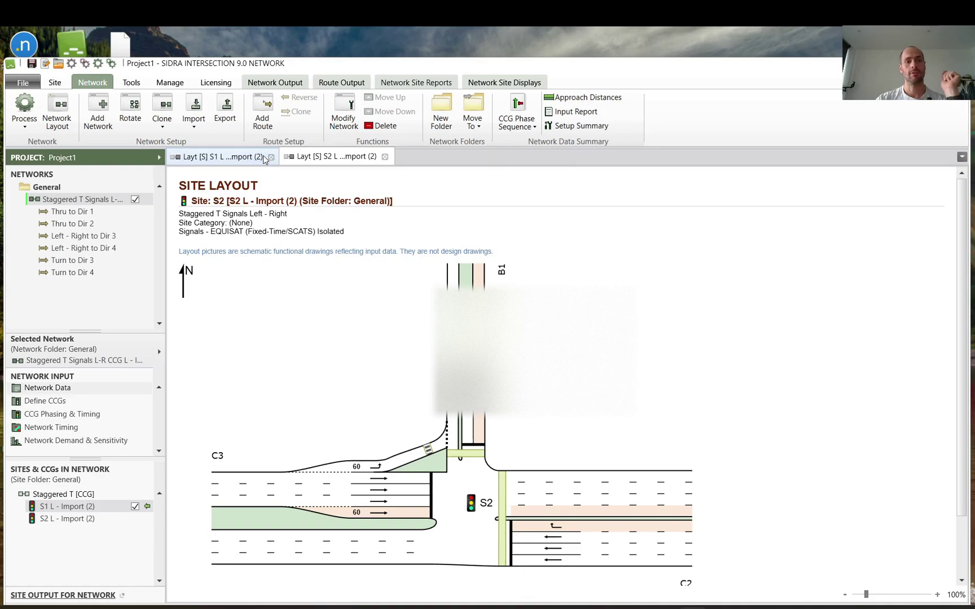
click(272, 157)
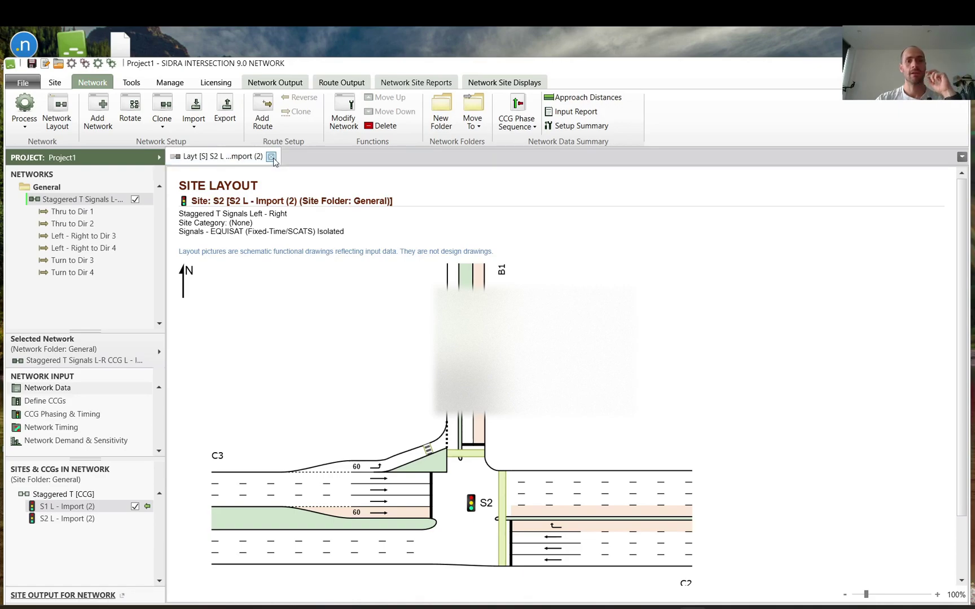
click(271, 158)
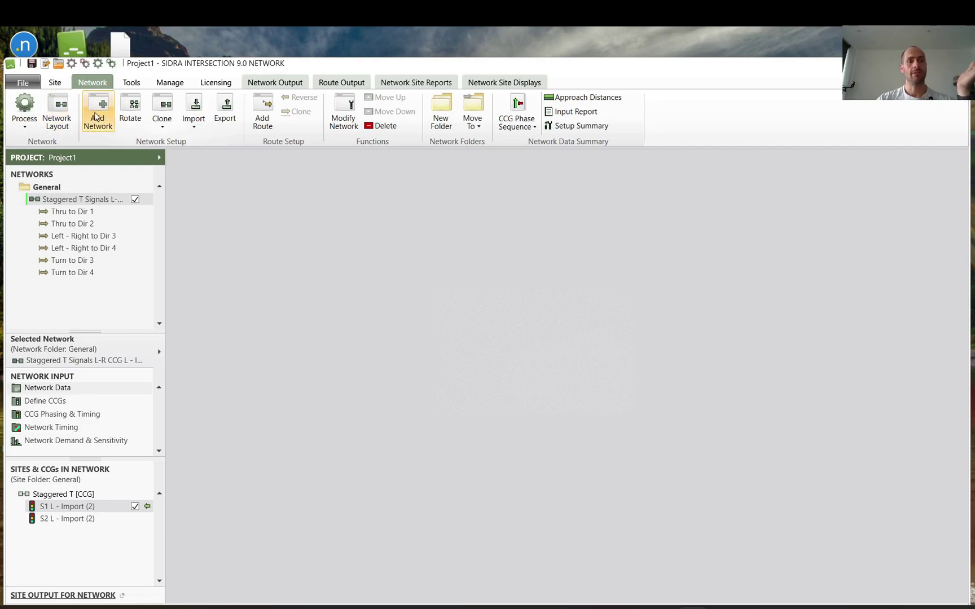
- Add a new network and place the sites S1 L - Import (2) and S2 L - Import (2) in its configuration
click(94, 116)
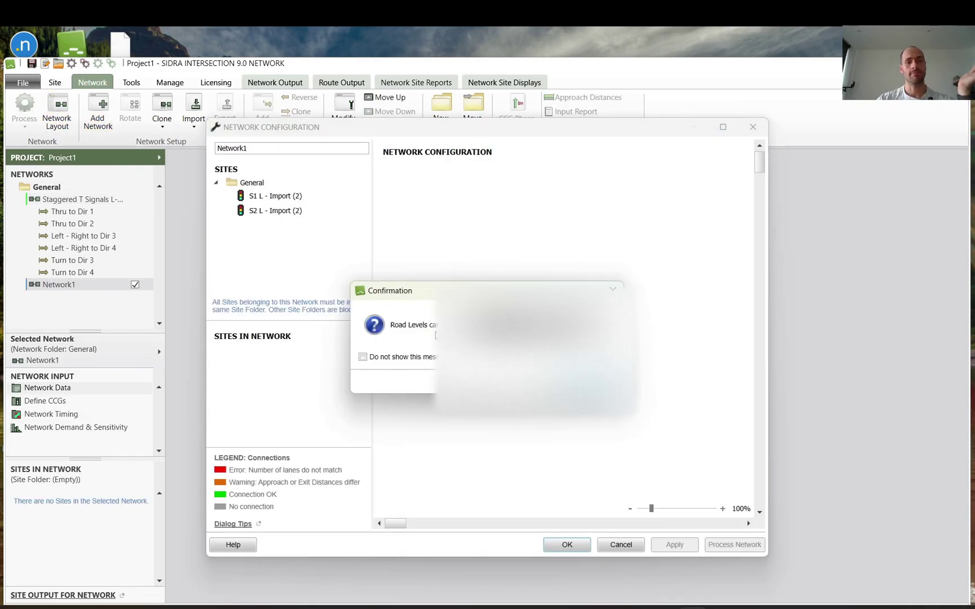
key(Return)
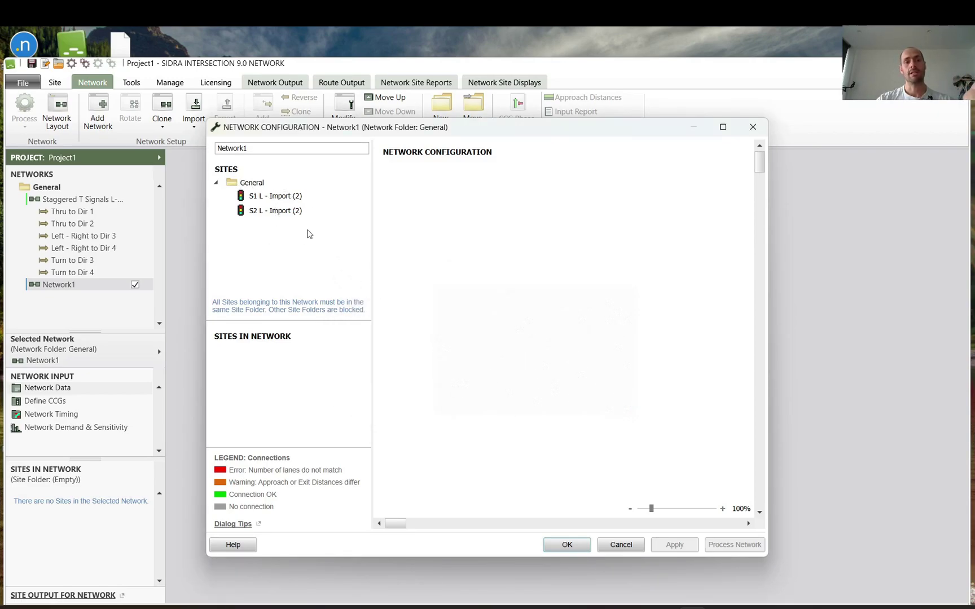
click(268, 197)
drag(458, 281, 454, 277)
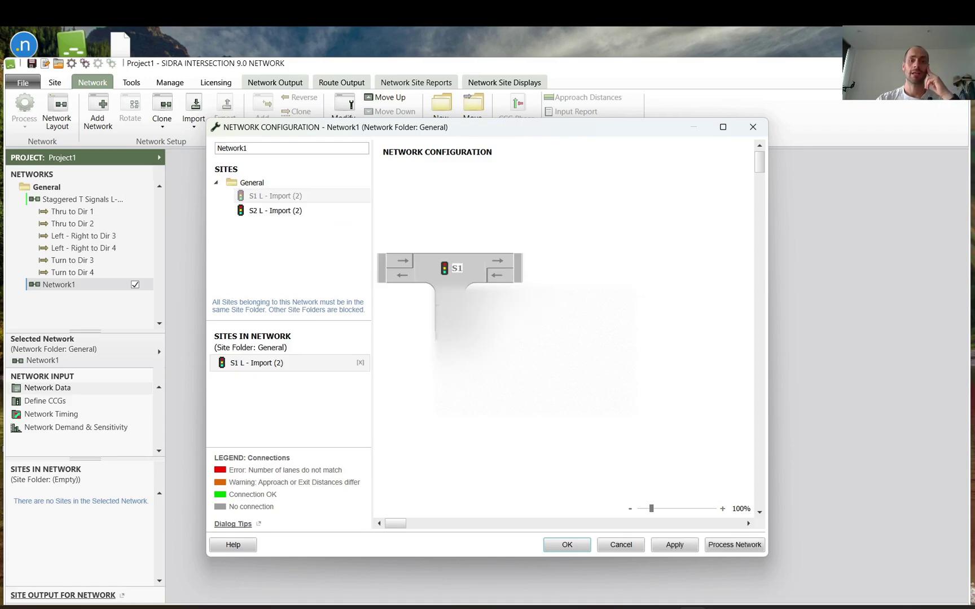
drag(272, 211, 529, 441)
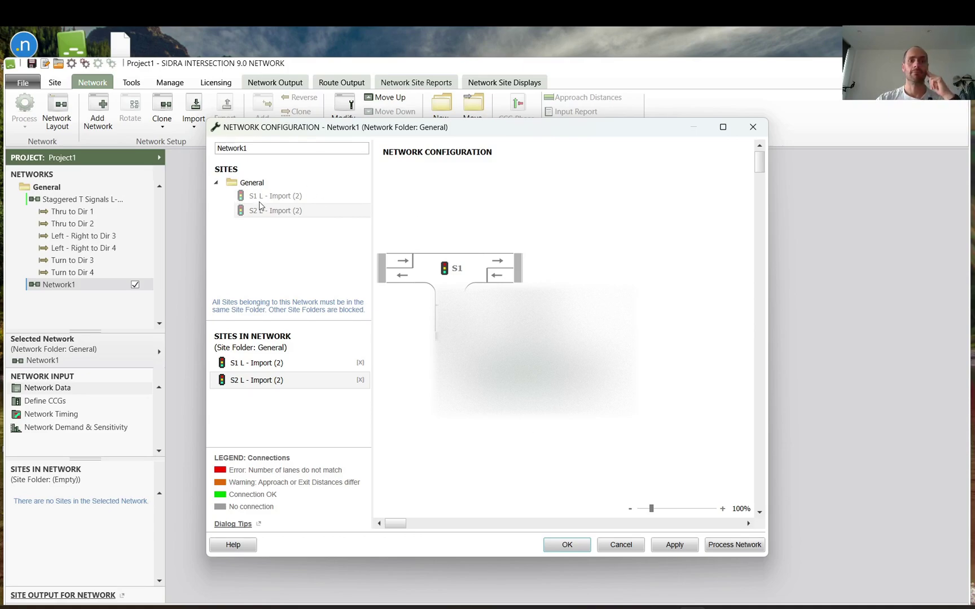
- Arrange the two sites side by side, with S2 to the west of S1 and their east-west legs aligned
drag(459, 288, 649, 301)
drag(536, 366, 487, 285)
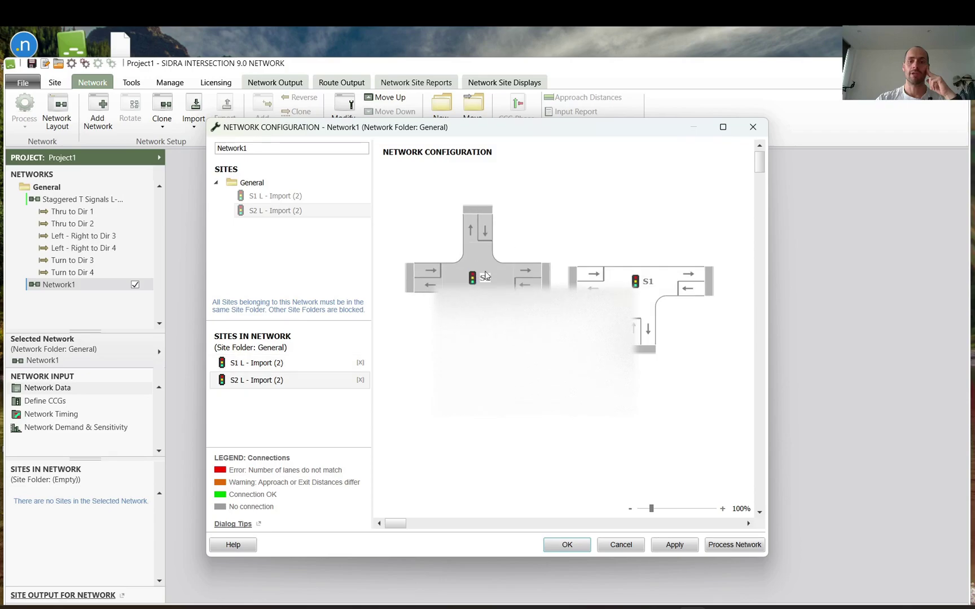
drag(645, 293, 651, 292)
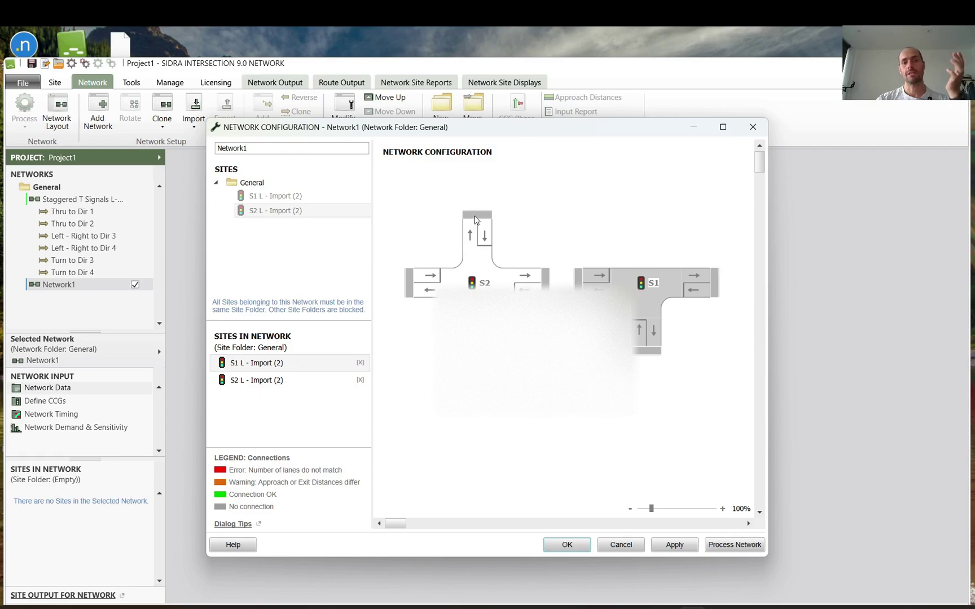
- Connect the east leg of S2 to the west leg of S1 and accept the network configuration
drag(546, 282, 582, 283)
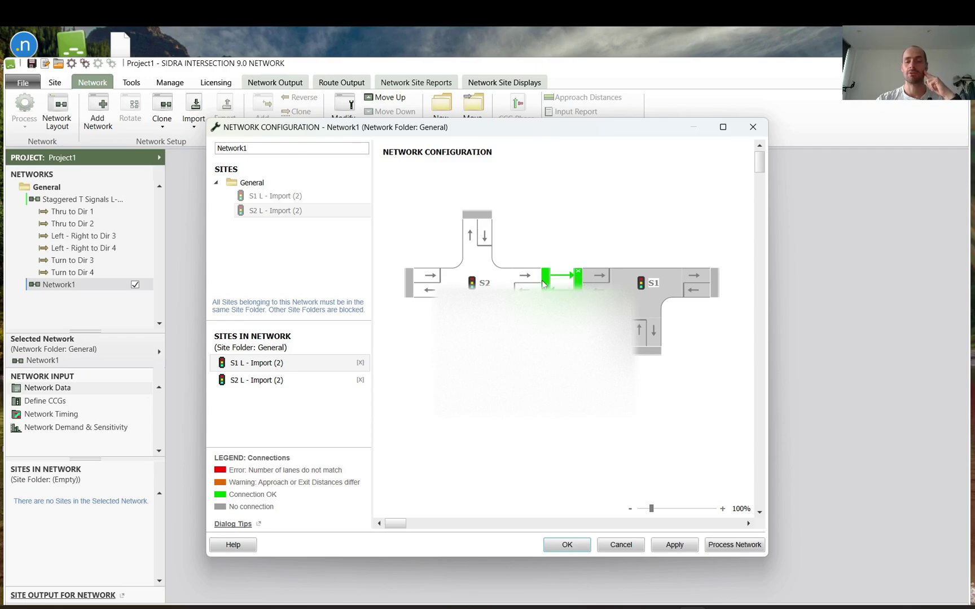
click(580, 275)
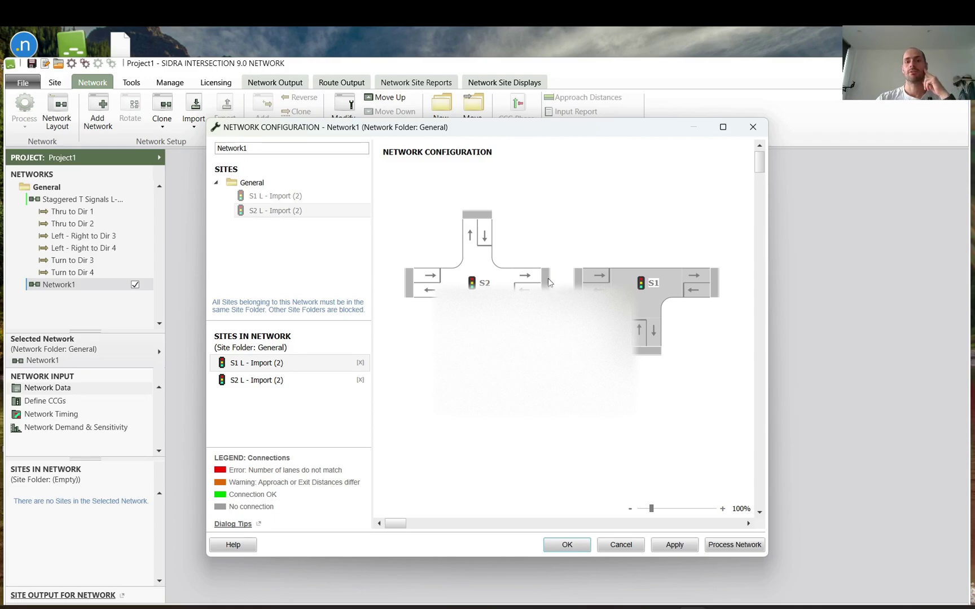
drag(545, 279, 579, 282)
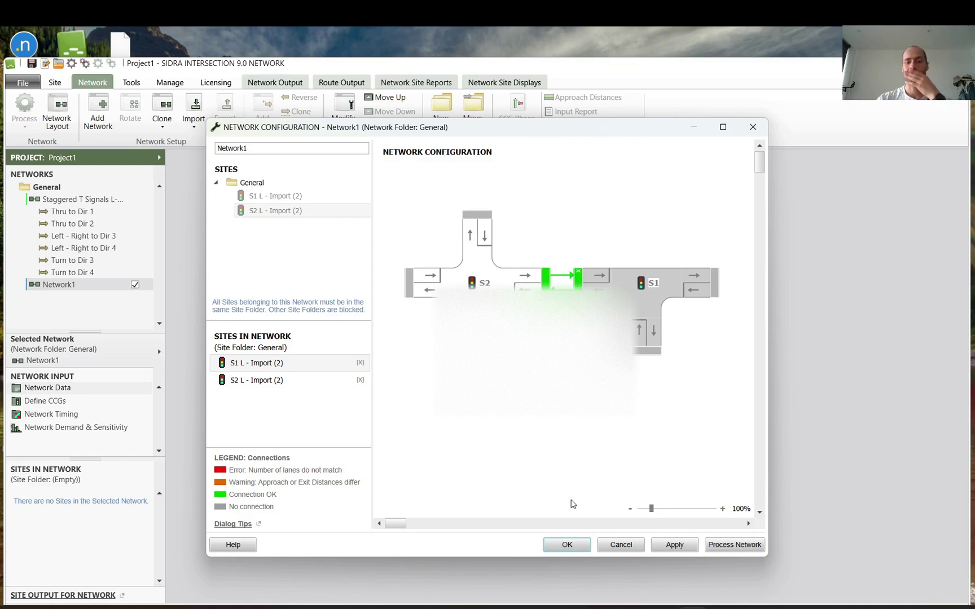
click(568, 545)
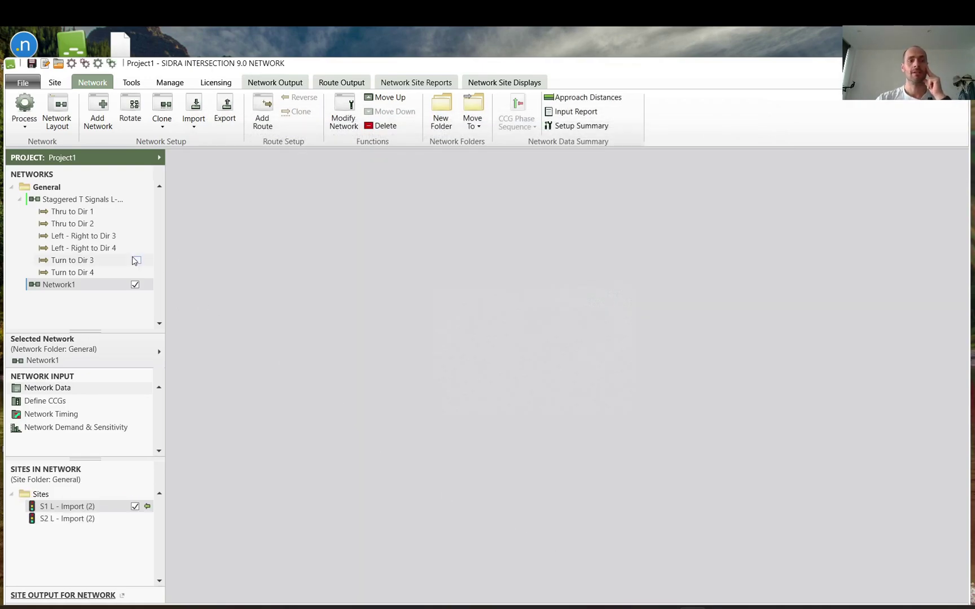
- Display the layout of Network1 and compare it with the layout of the imported Staggered T Signals network
right_click(74, 286)
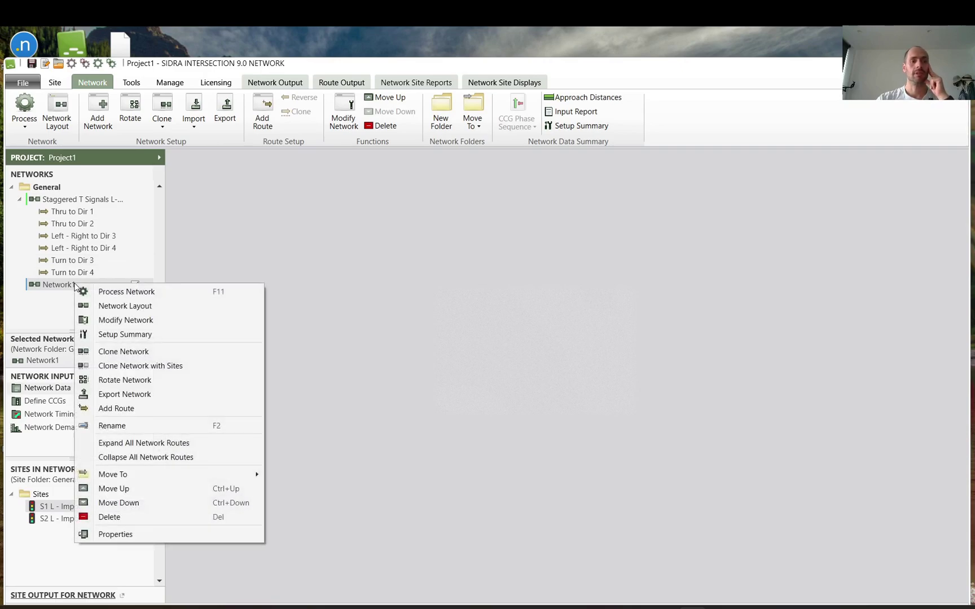
click(115, 309)
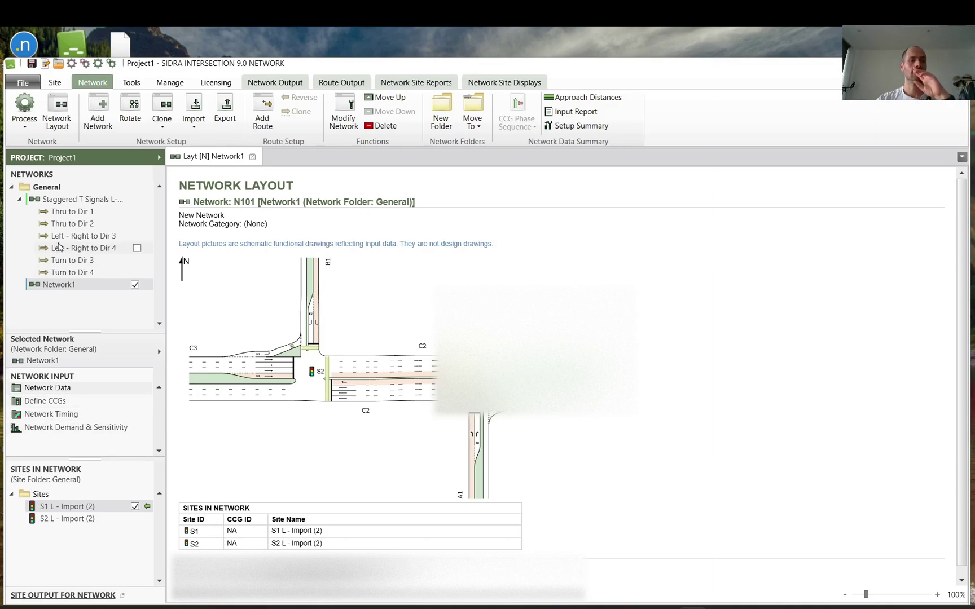
click(84, 202)
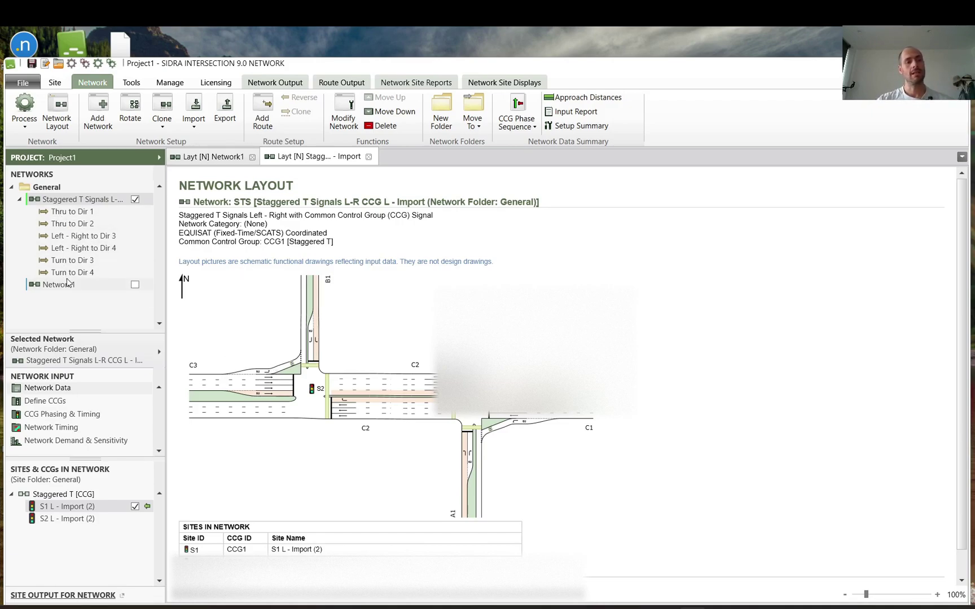
right_click(66, 202)
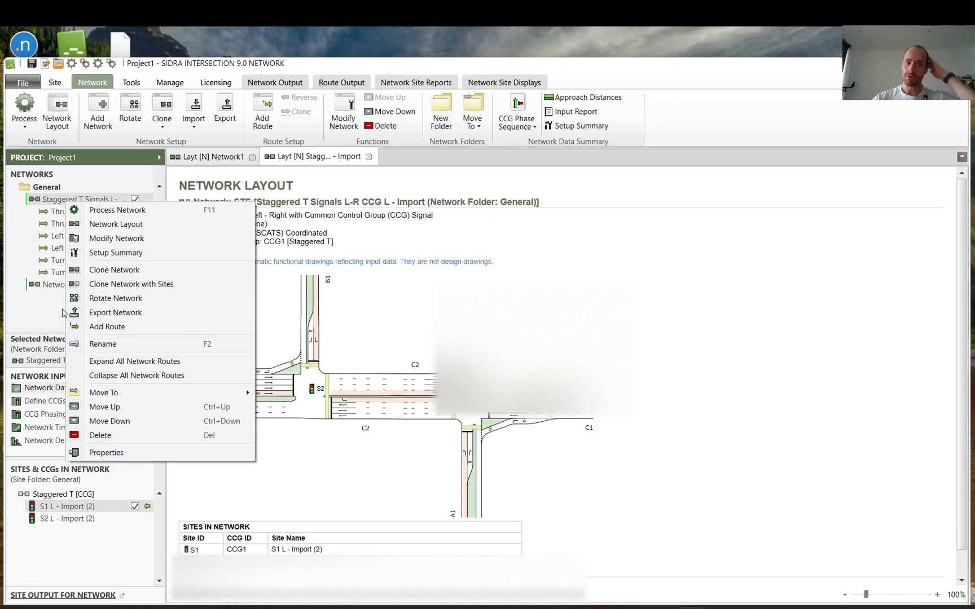
click(49, 284)
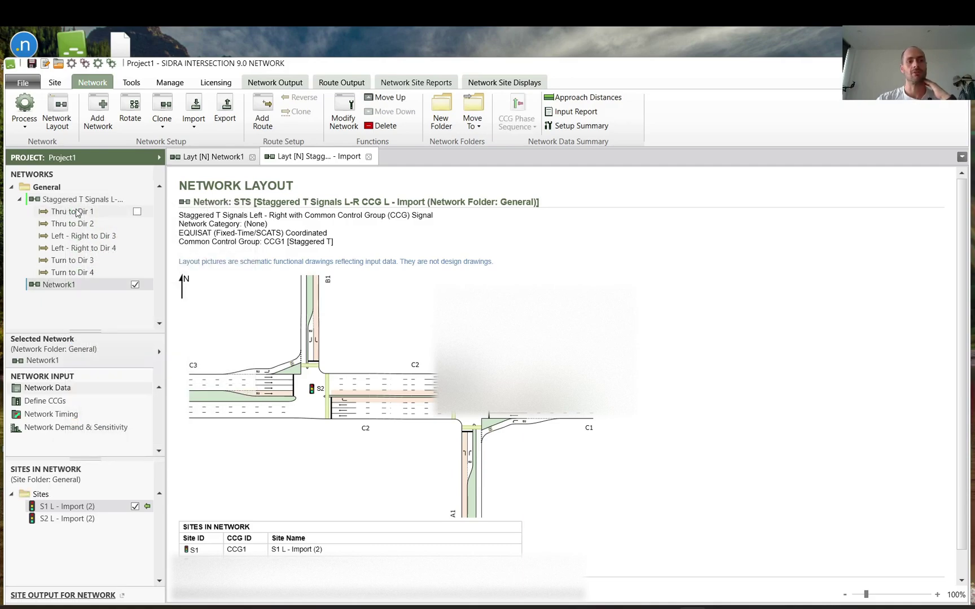
- Examine the imported network's route layouts for Thru to Dir 1, Thru to Dir 2, Left - Right to Dir 4 and Turn to Dir 3
click(77, 212)
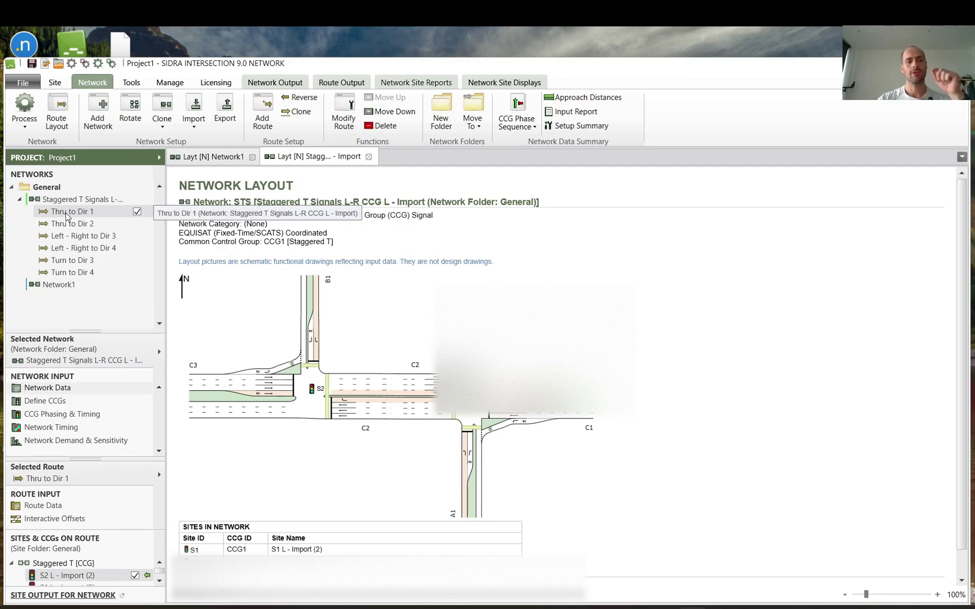
click(65, 203)
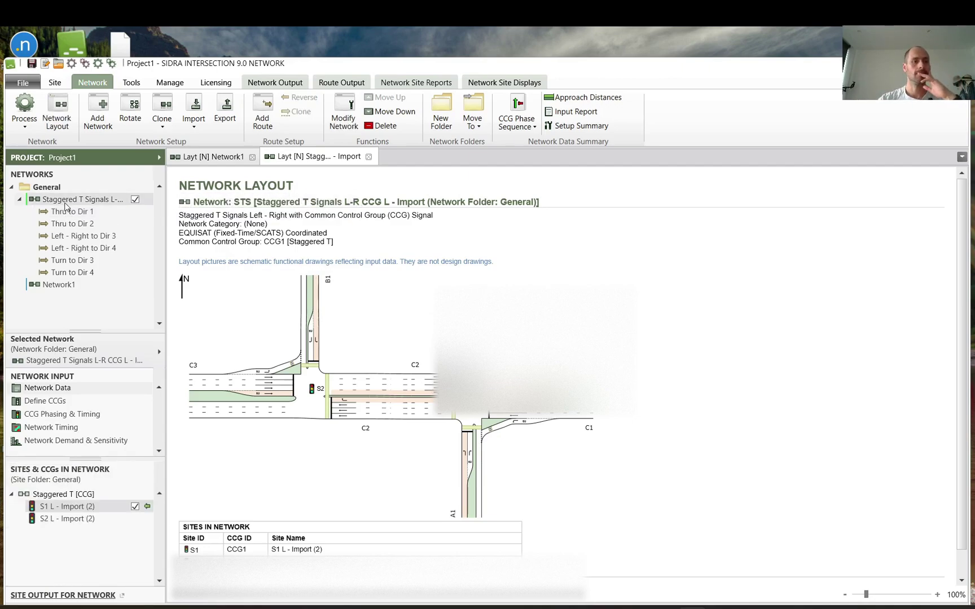
click(75, 217)
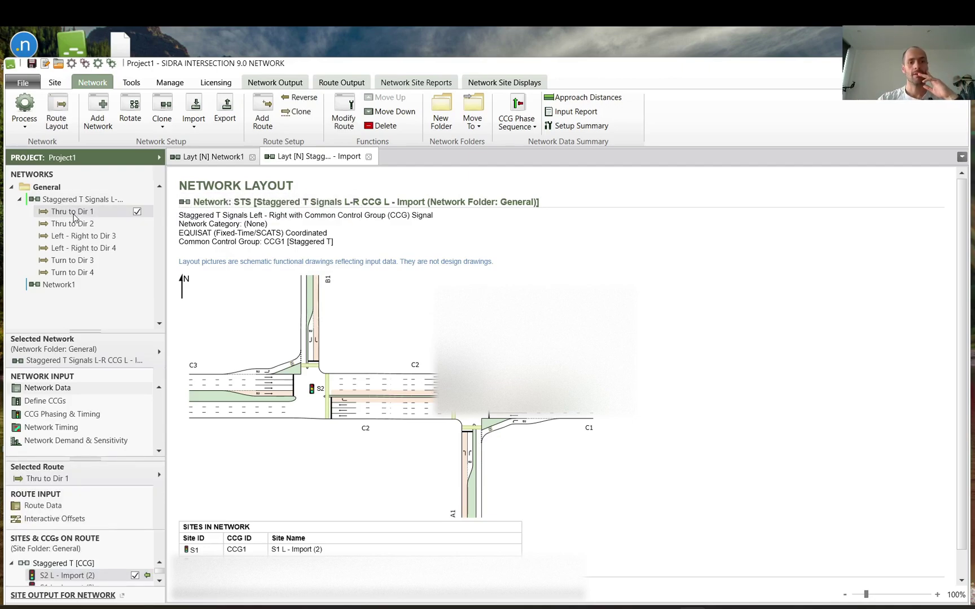
double_click(75, 218)
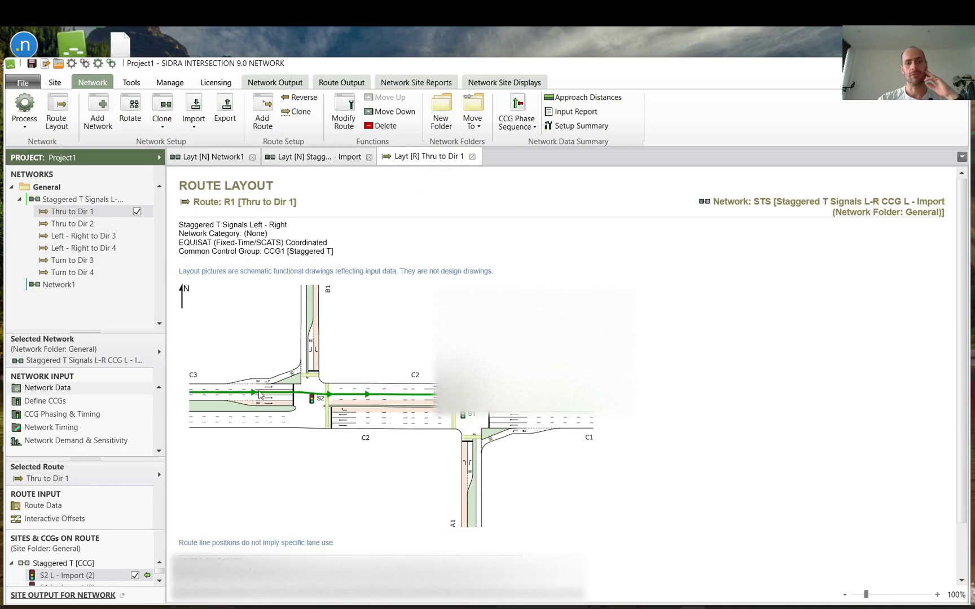
double_click(72, 224)
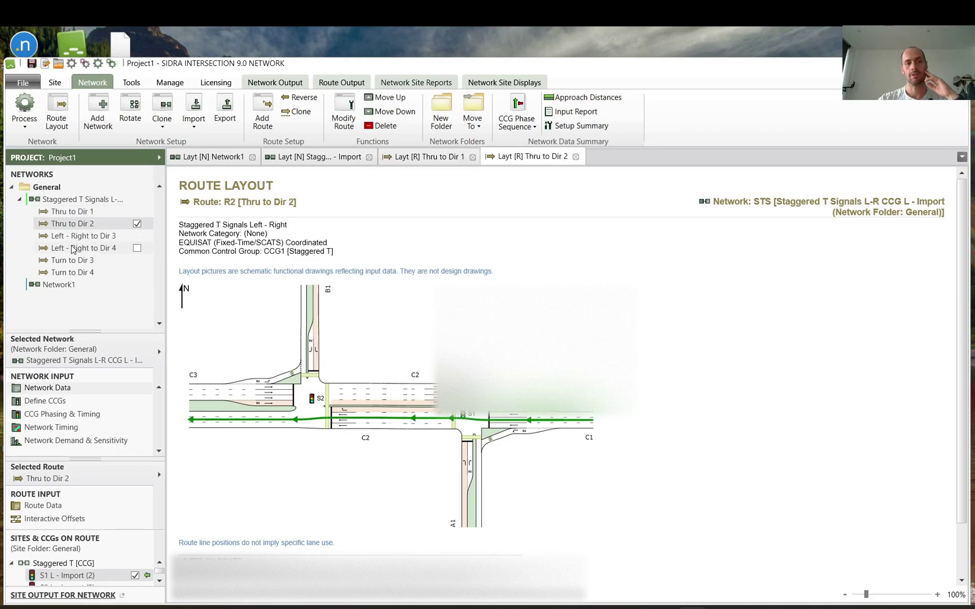
click(72, 249)
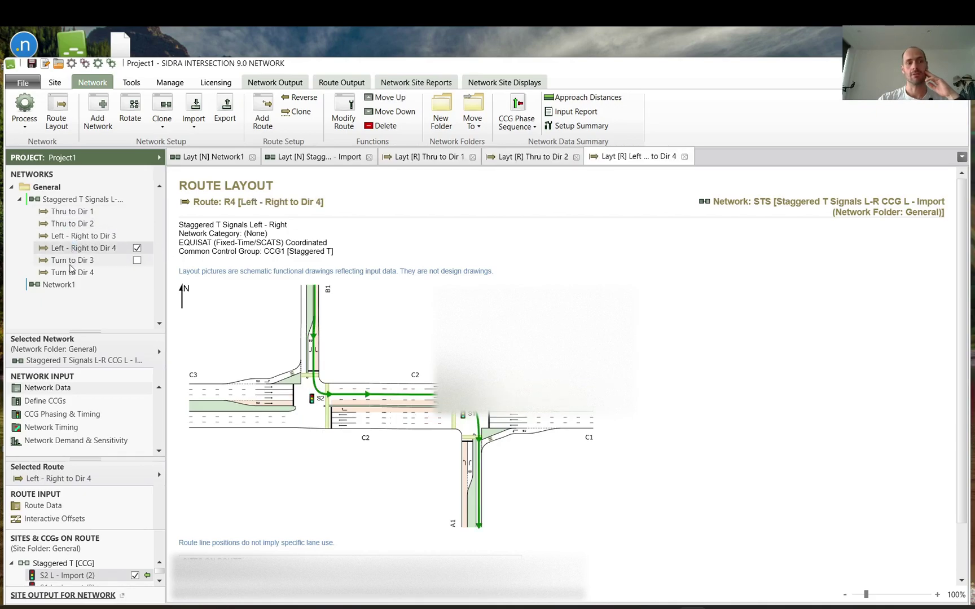
click(70, 261)
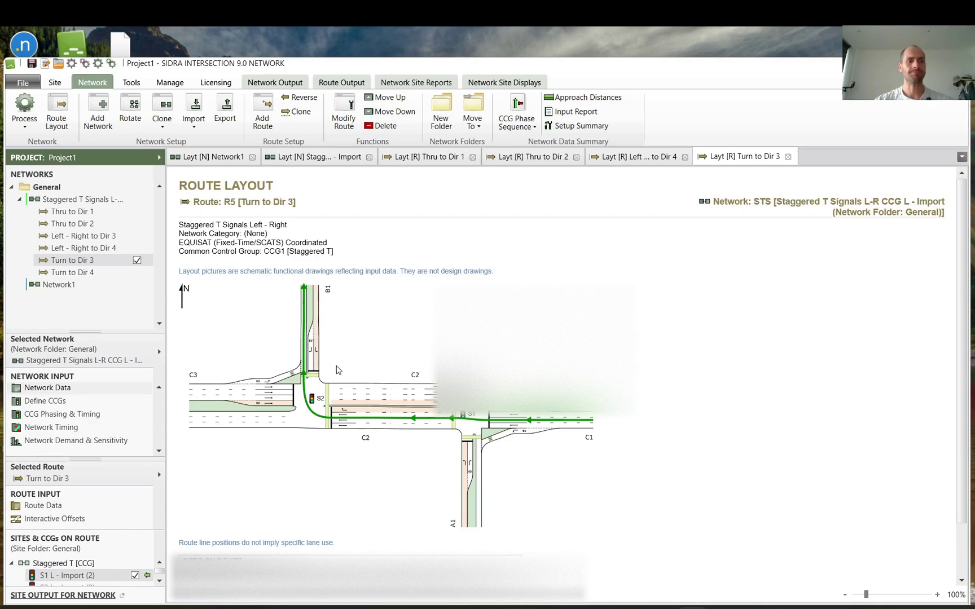
- Rename Network1 as Staggered in its network configuration
click(54, 287)
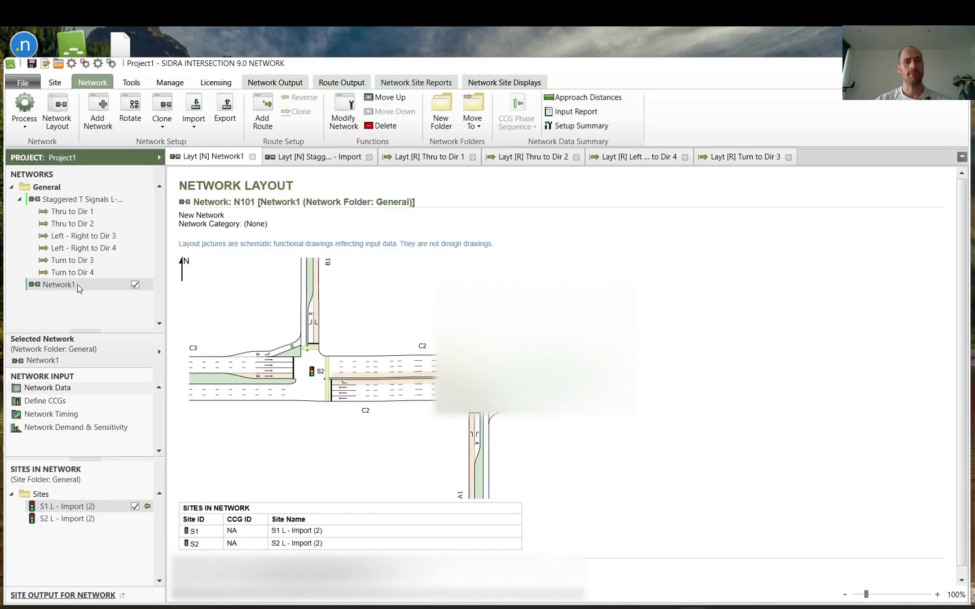
right_click(66, 288)
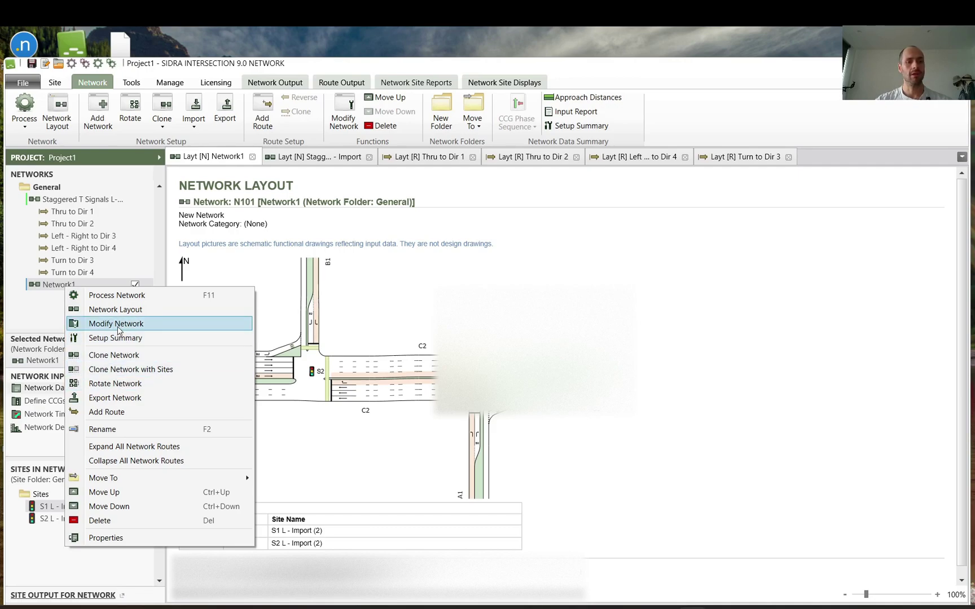
click(118, 324)
double_click(284, 148)
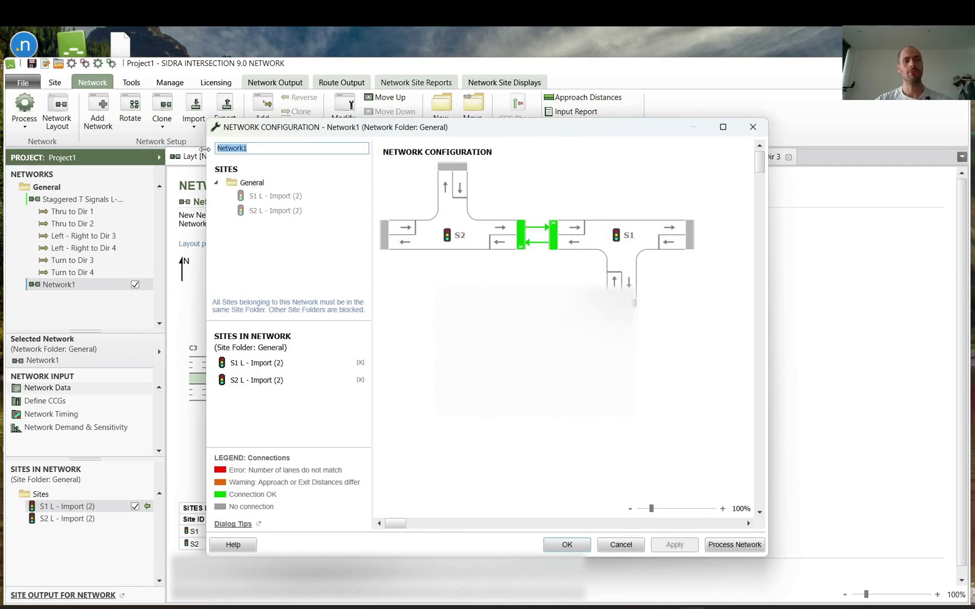
text(Staggered)
key(Return)
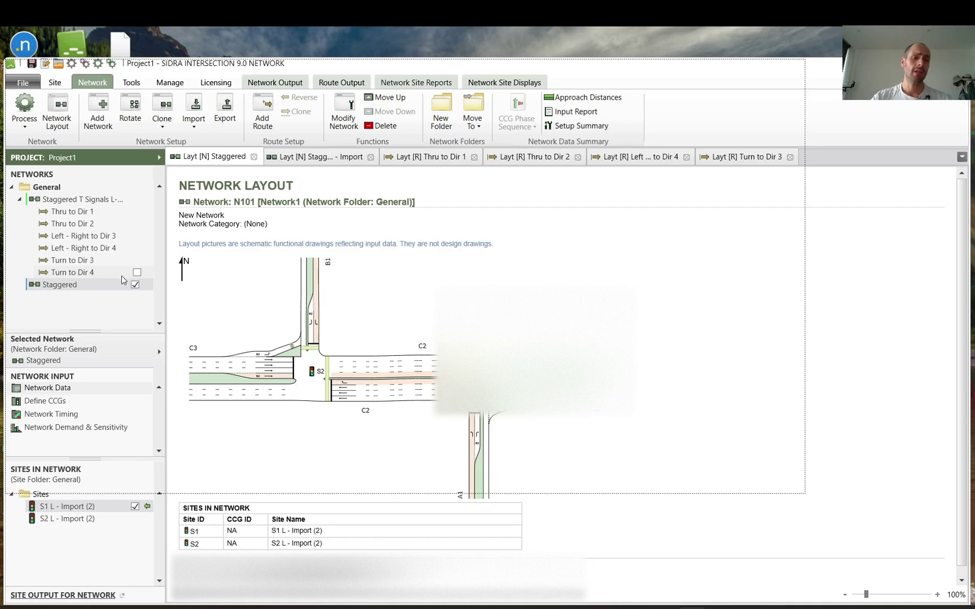
- Add a route to the Staggered network and enter Thru as its name
right_click(72, 289)
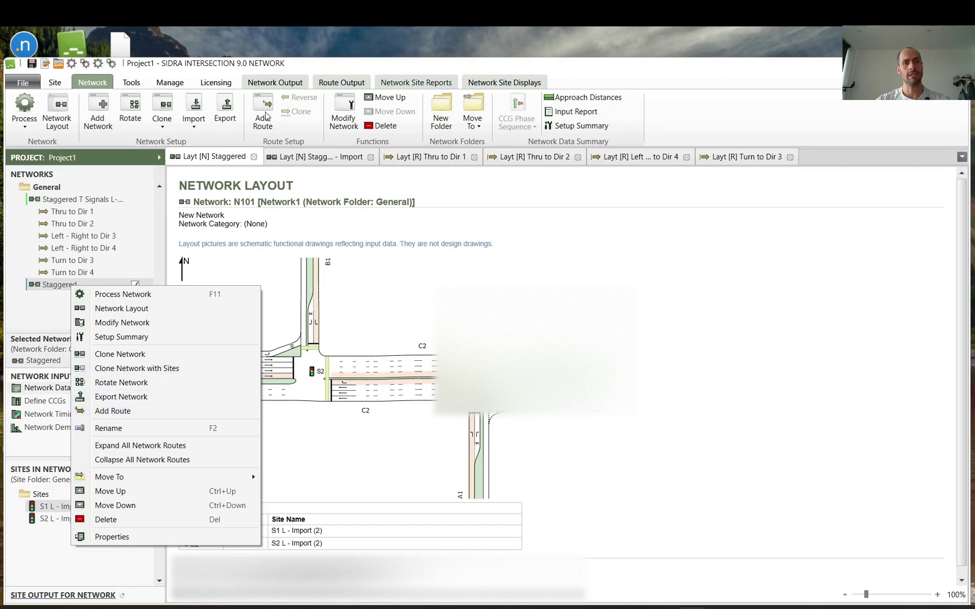
click(265, 116)
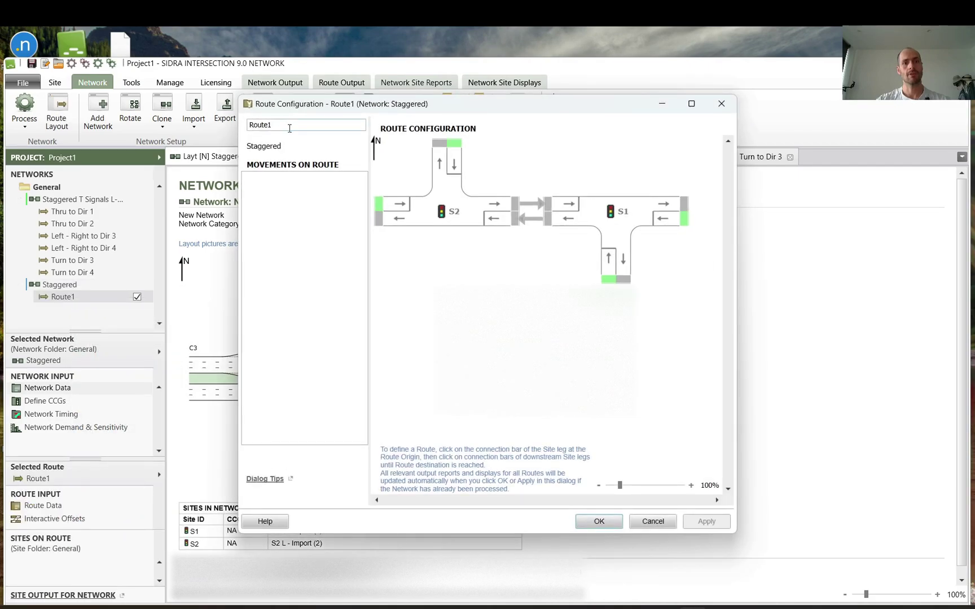
double_click(290, 129)
text(Thru)
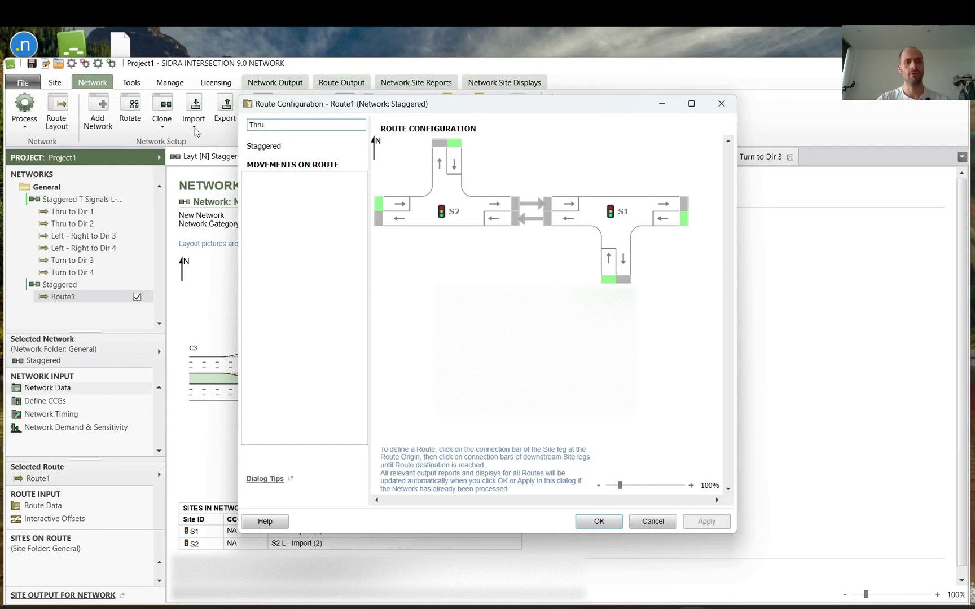
- Complete the route name as Thru to Dir 1 and define it eastbound from S2's west leg through to S1's east leg
text( to Dir 1)
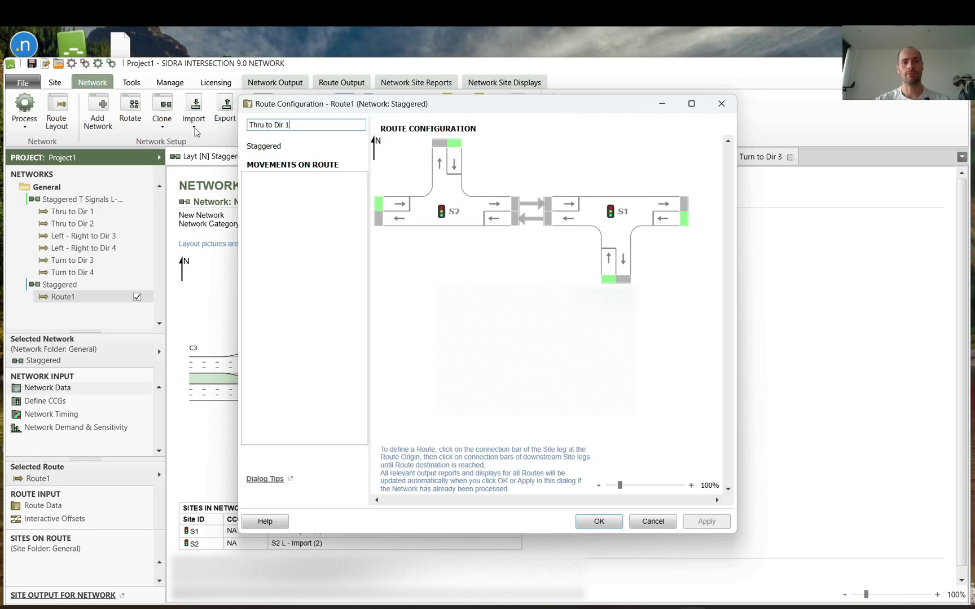
click(379, 206)
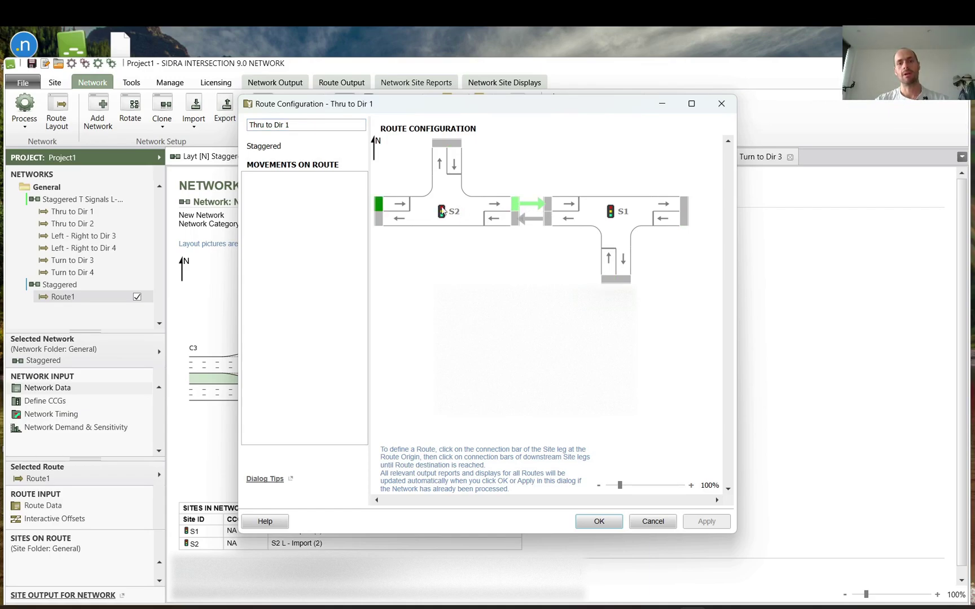
click(380, 205)
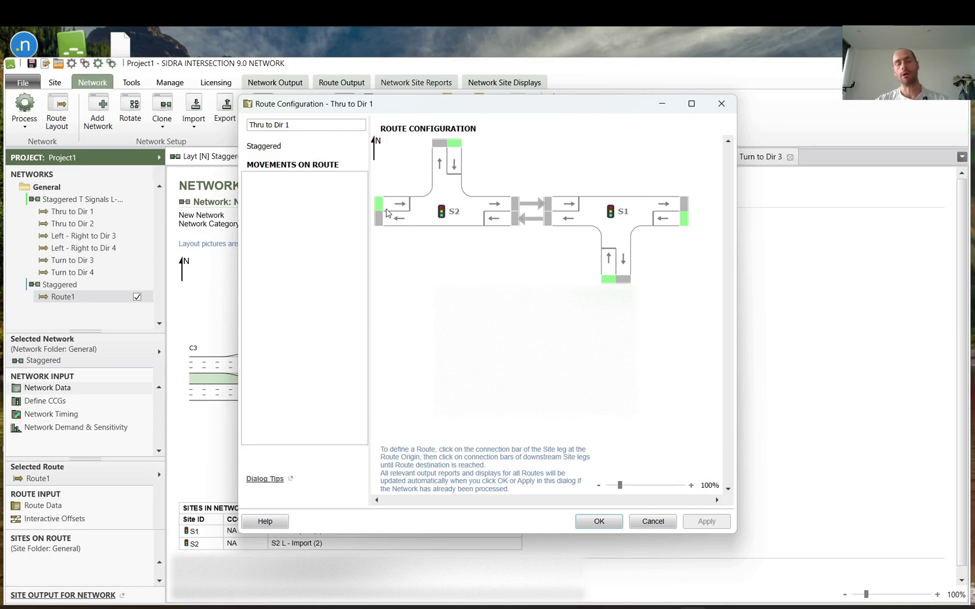
click(381, 205)
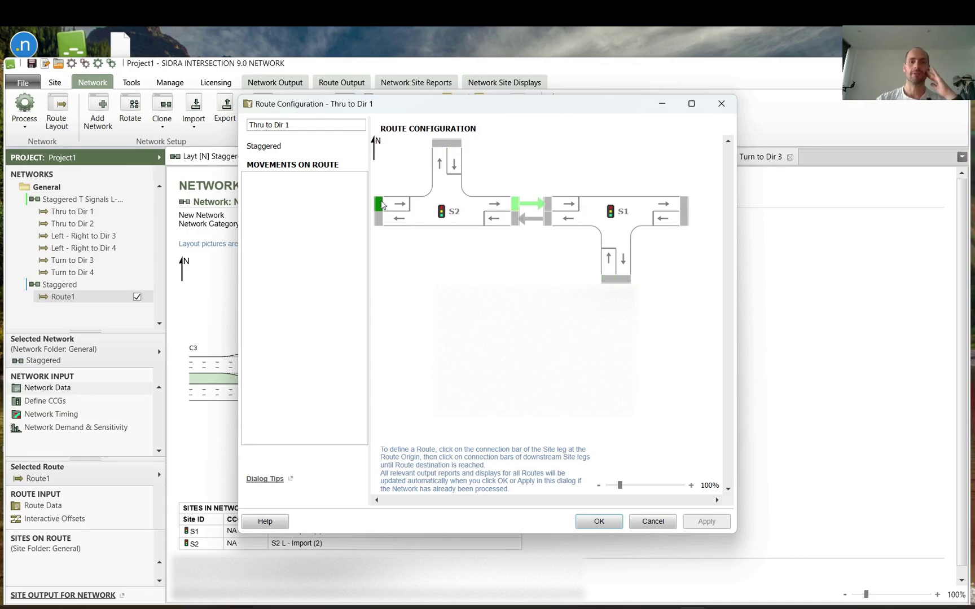
click(515, 208)
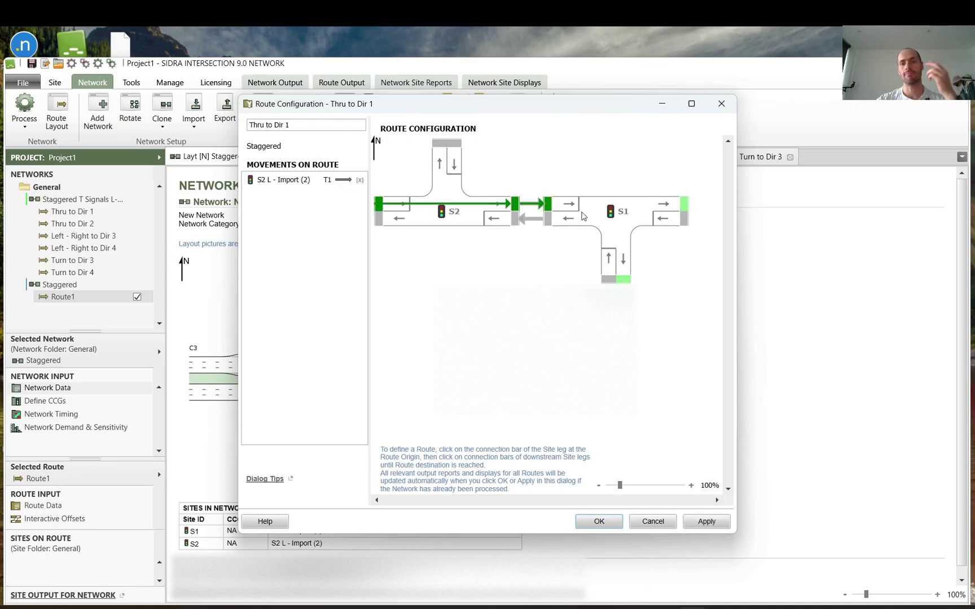
click(685, 208)
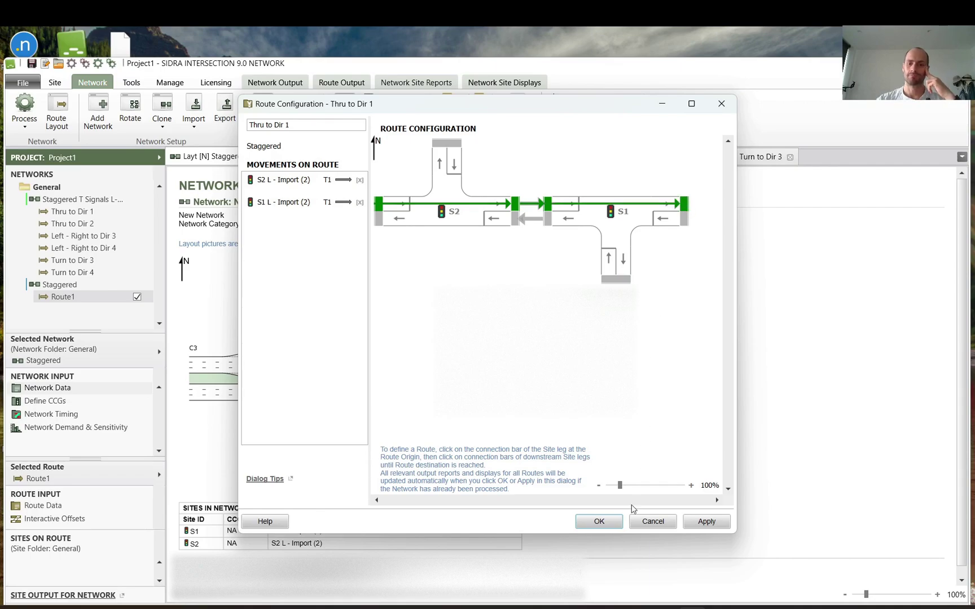
click(600, 521)
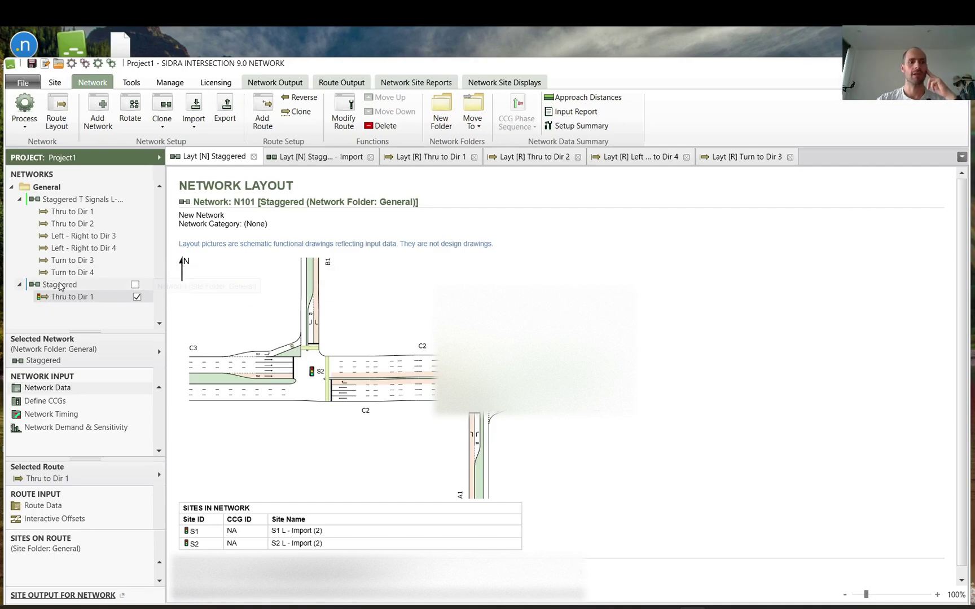
- Add a route named Thru to Dir 2 running westbound from S1's east leg through to S2's west leg
click(263, 112)
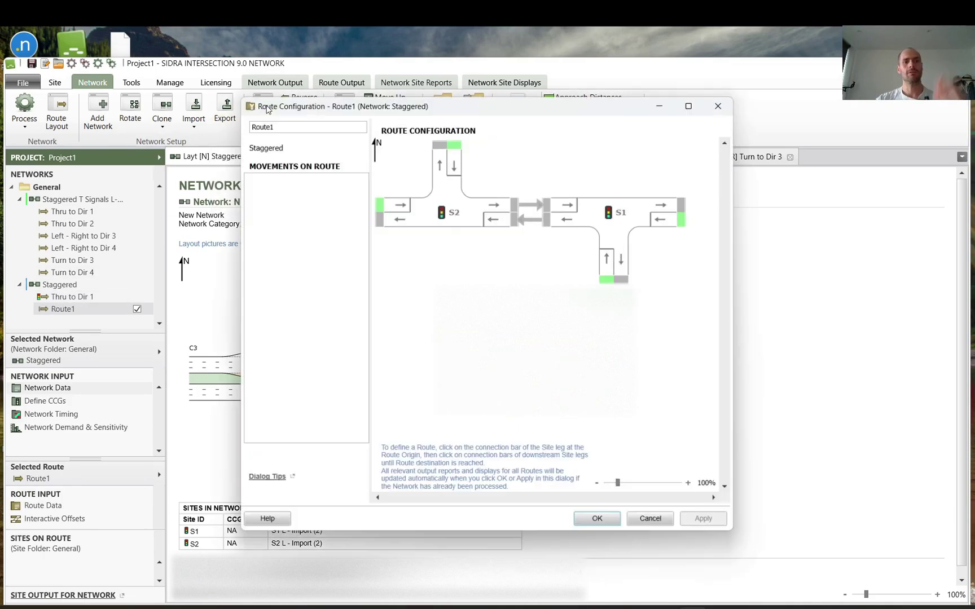
double_click(307, 127)
text(Thru to Dir 2)
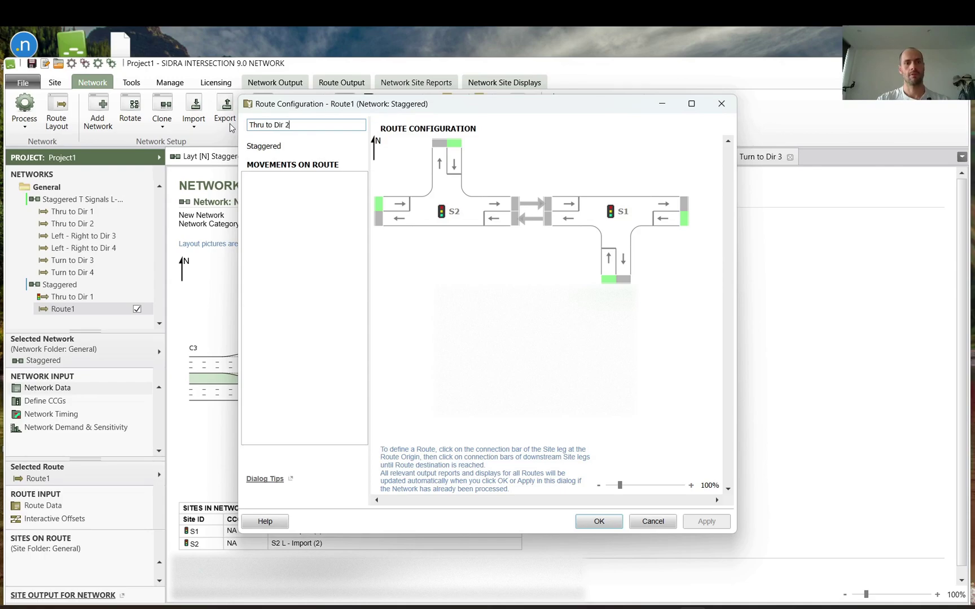
click(686, 219)
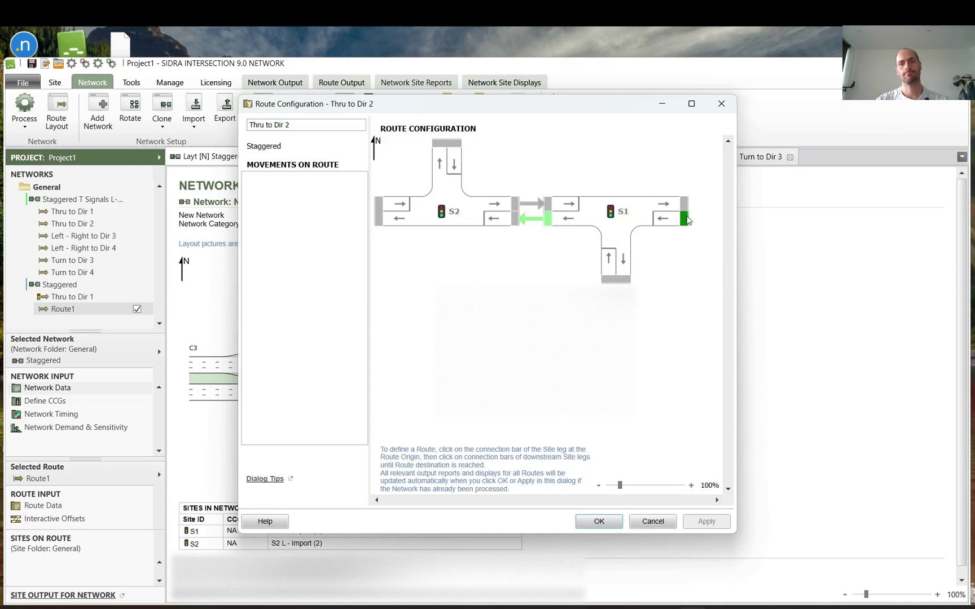
click(547, 219)
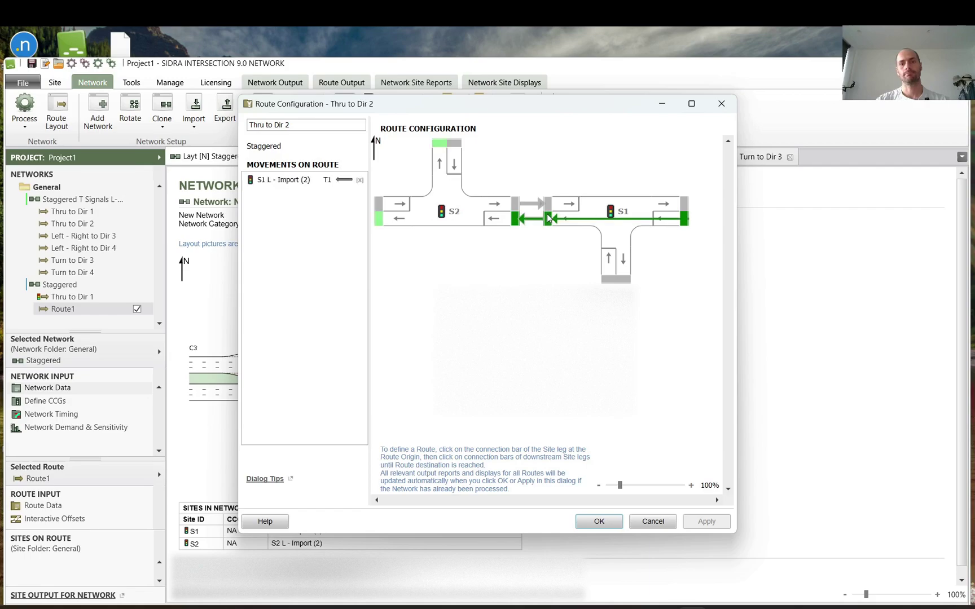
click(379, 219)
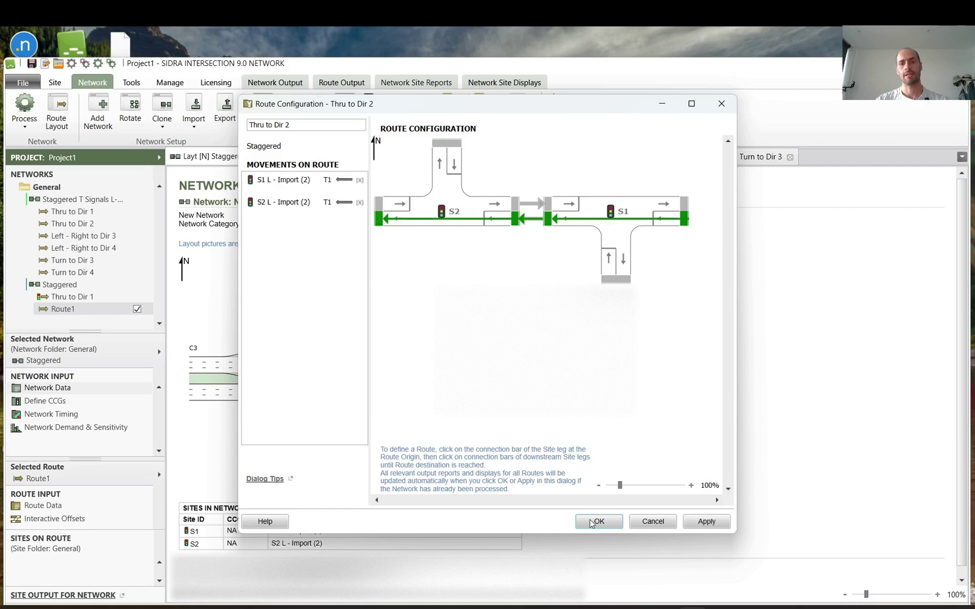
click(599, 522)
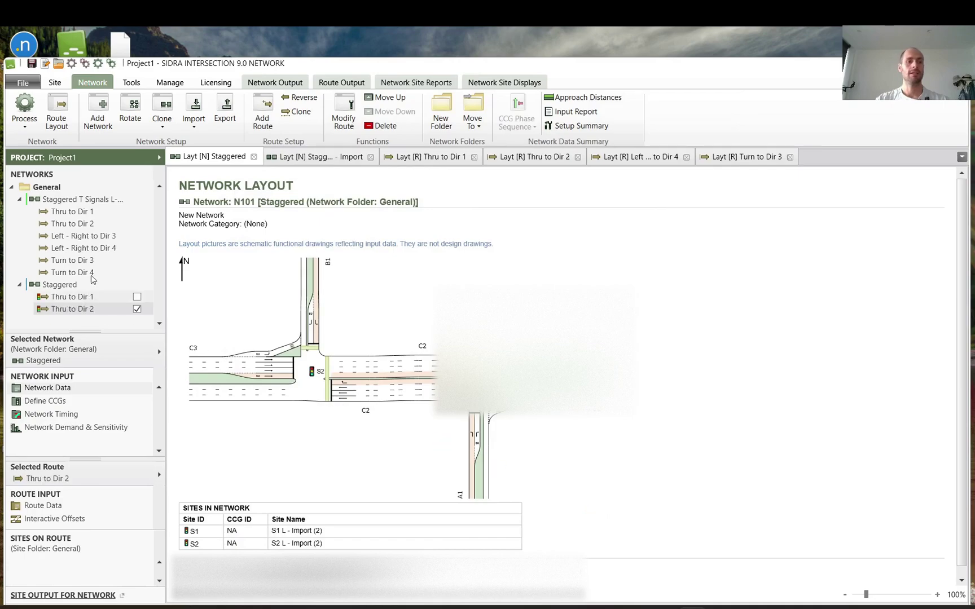
- Using the imported Left - Right to Dir 3 layout as reference, add a Staggered route from S1's south leg to S2's north leg
double_click(58, 236)
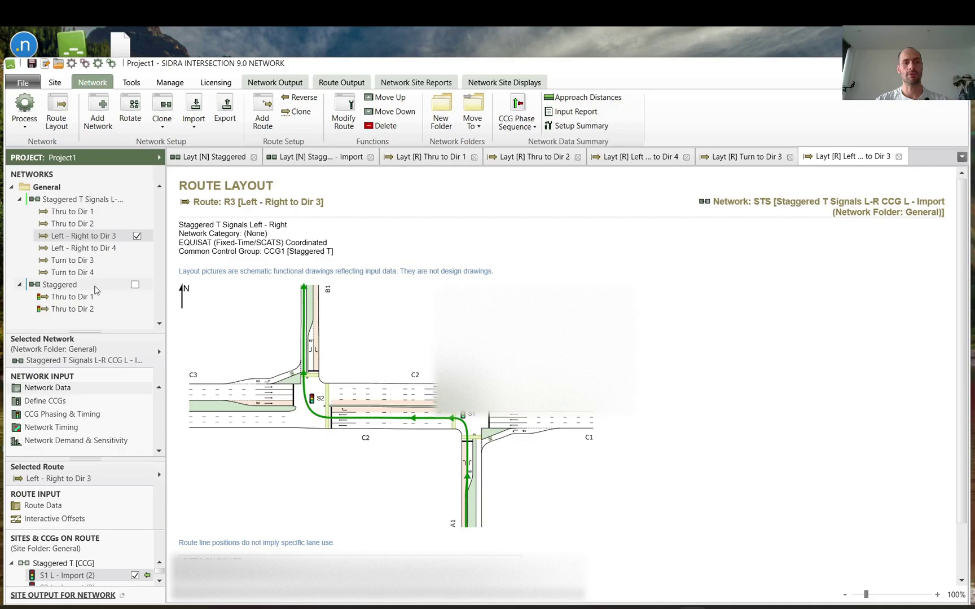
click(60, 284)
right_click(68, 284)
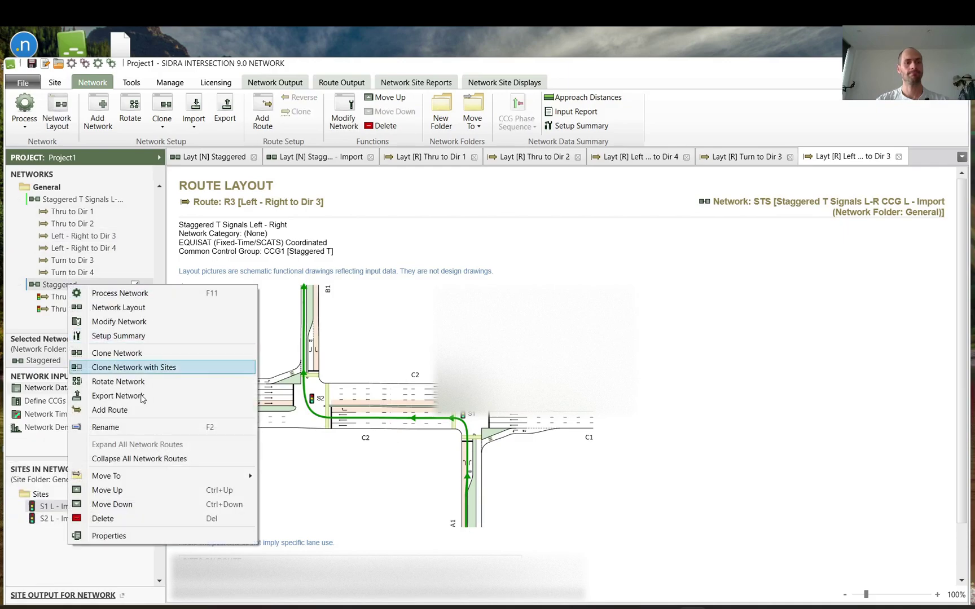
click(123, 411)
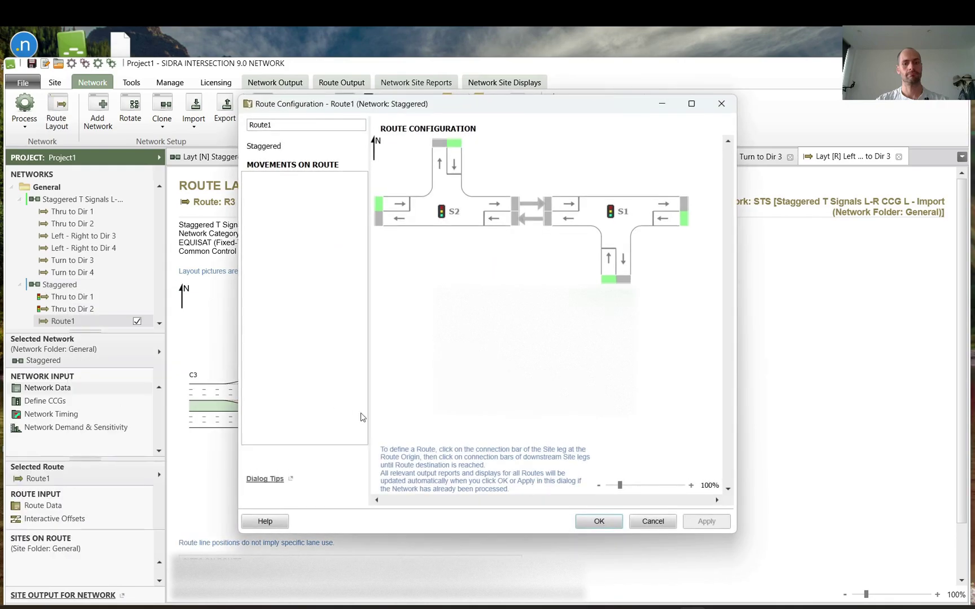
click(615, 280)
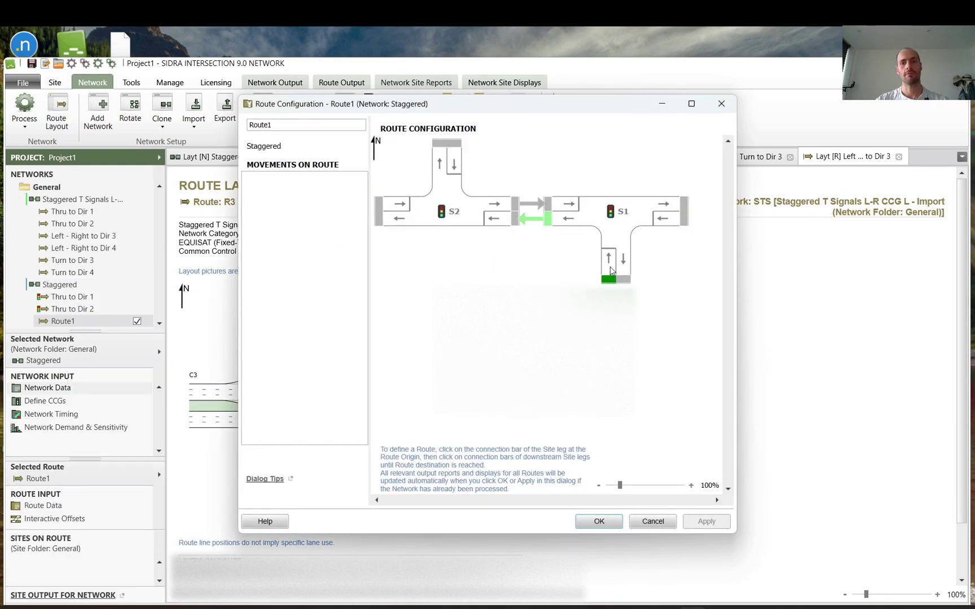
click(551, 221)
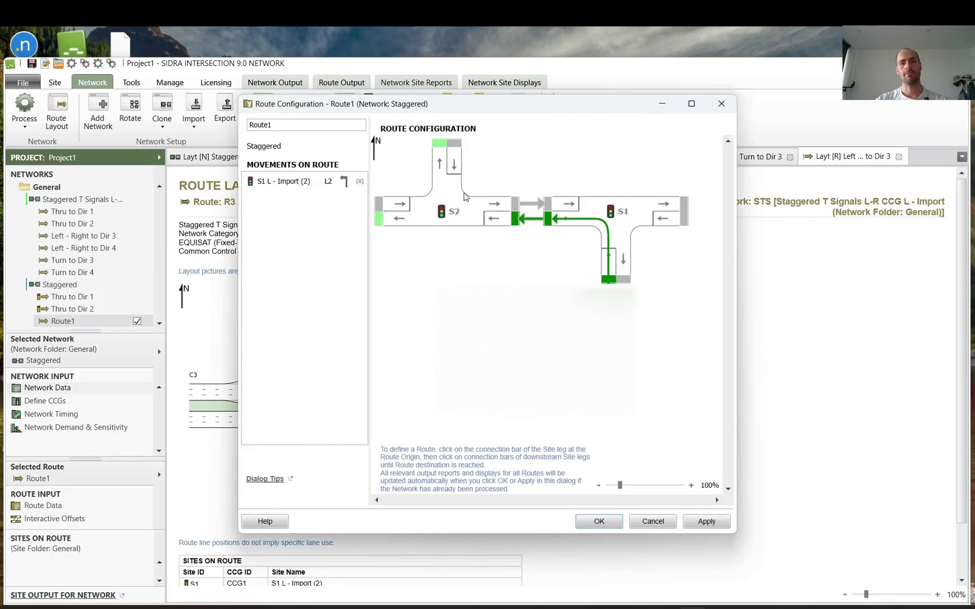
click(441, 144)
click(599, 521)
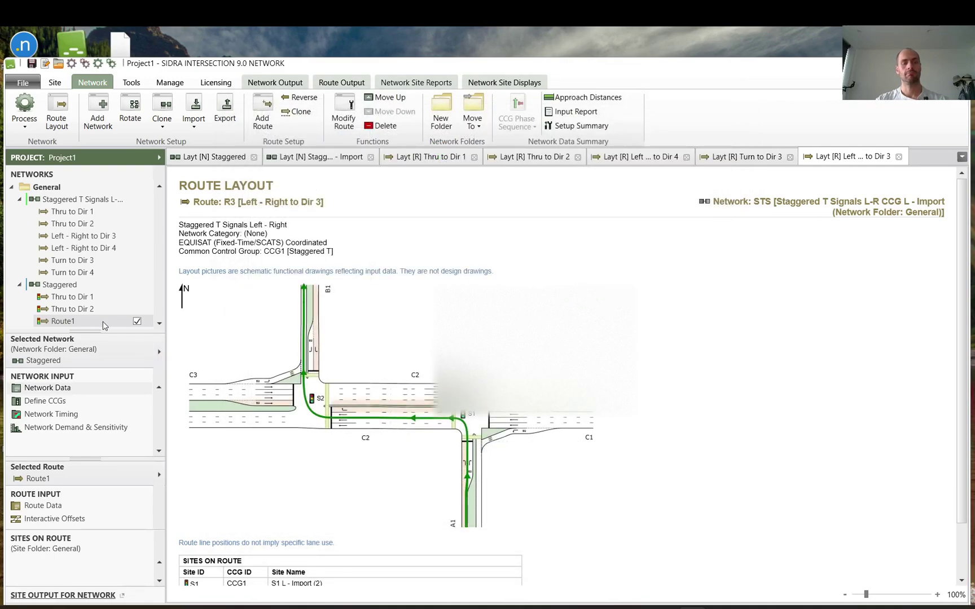
- Rename the new south-to-north route in the Staggered network as Left - Right to Dir 3
click(69, 325)
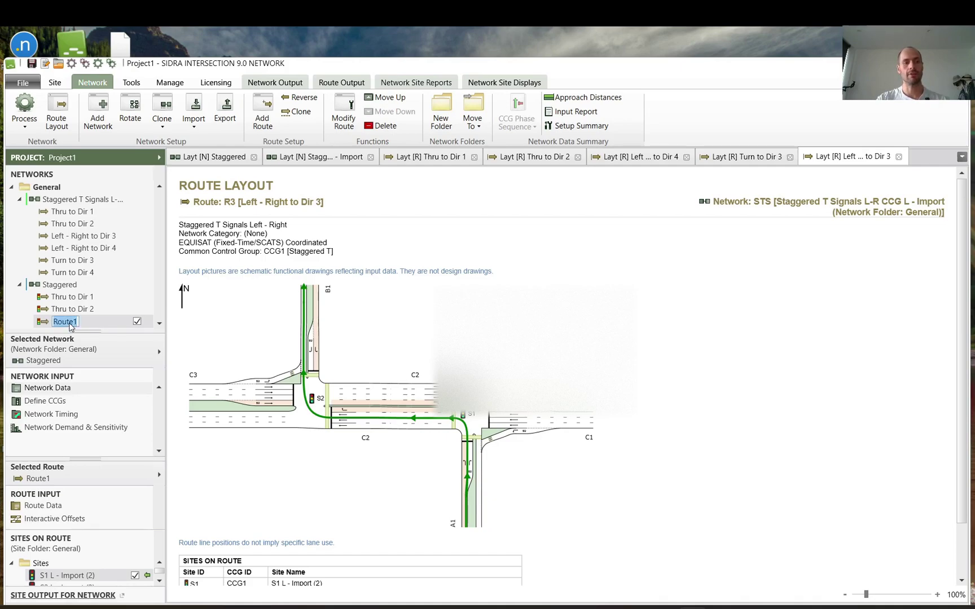
text(Left - Right to Dir 3)
key(Return)
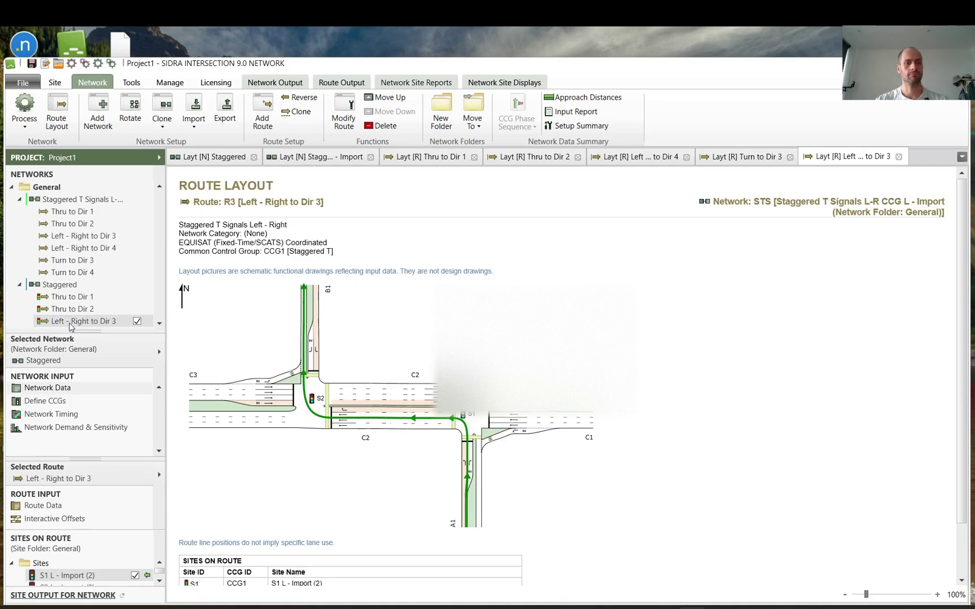
- Using the imported Left - Right to Dir 4 layout as reference, add a Staggered route from S2's north leg to S1's south leg
click(72, 251)
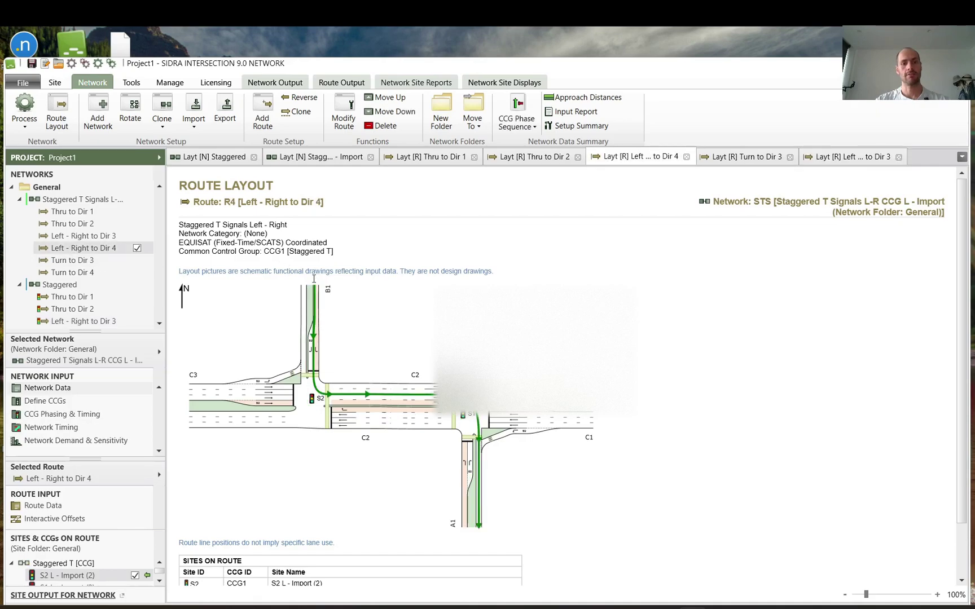
right_click(64, 285)
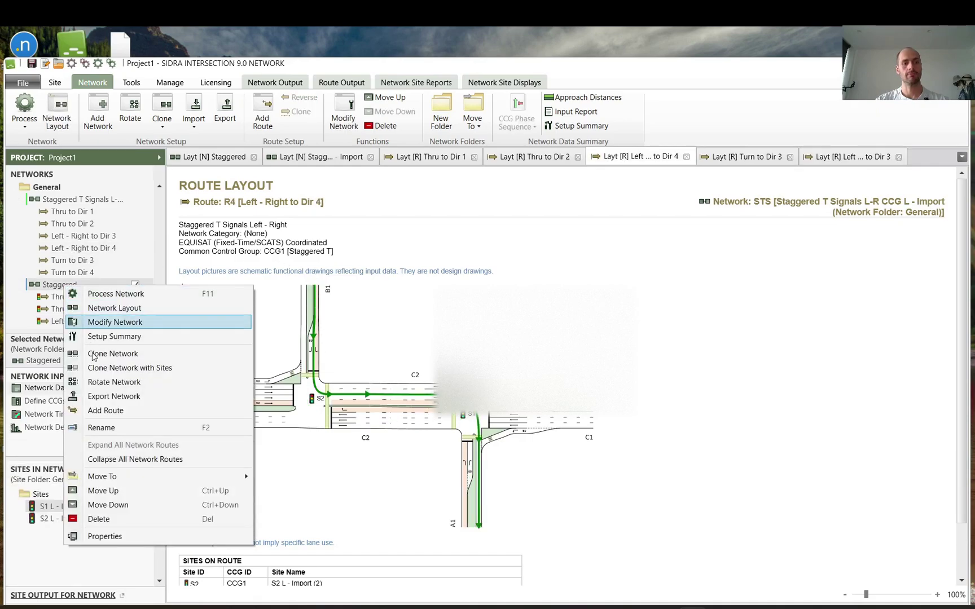
click(105, 411)
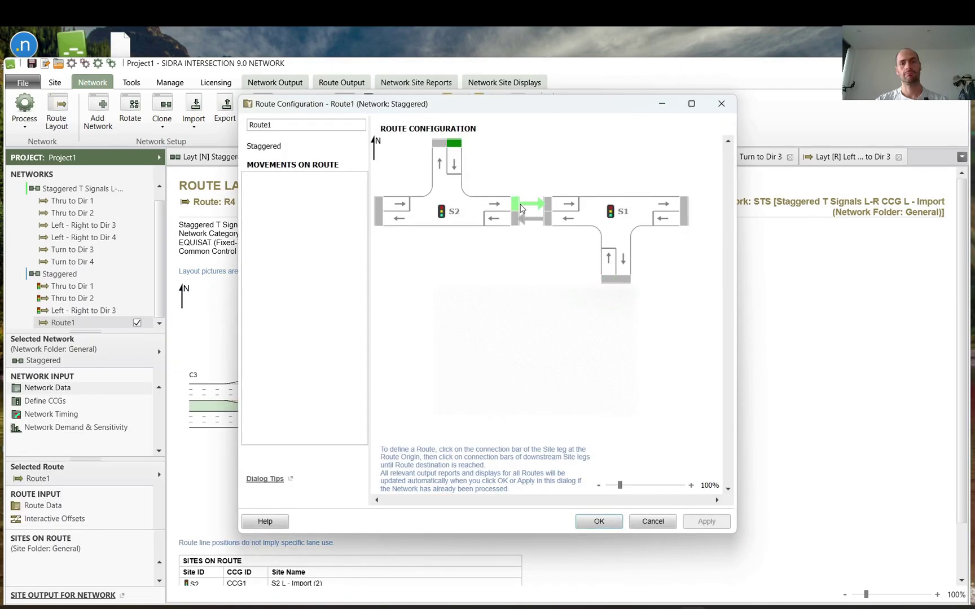
click(518, 206)
click(624, 279)
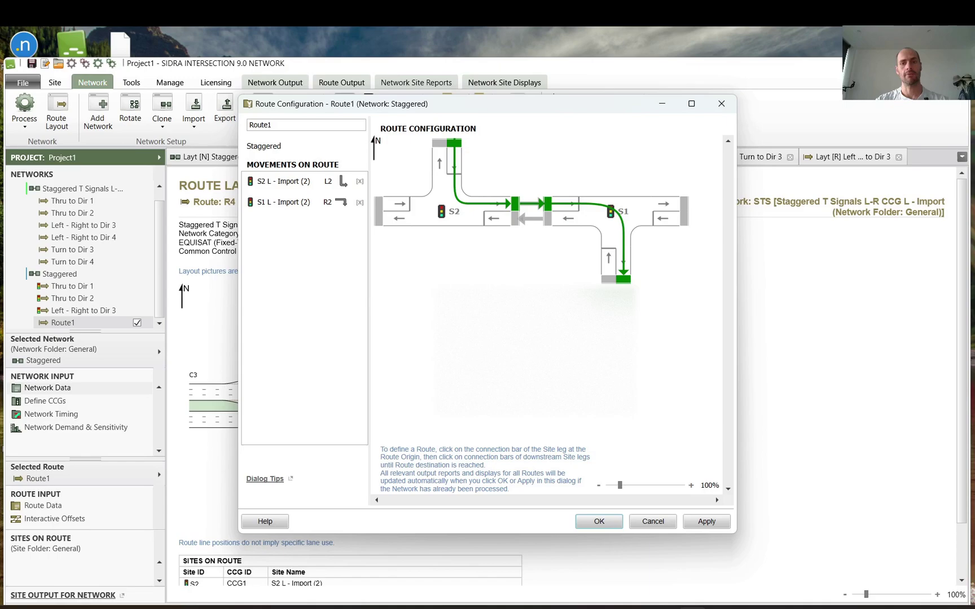
click(599, 522)
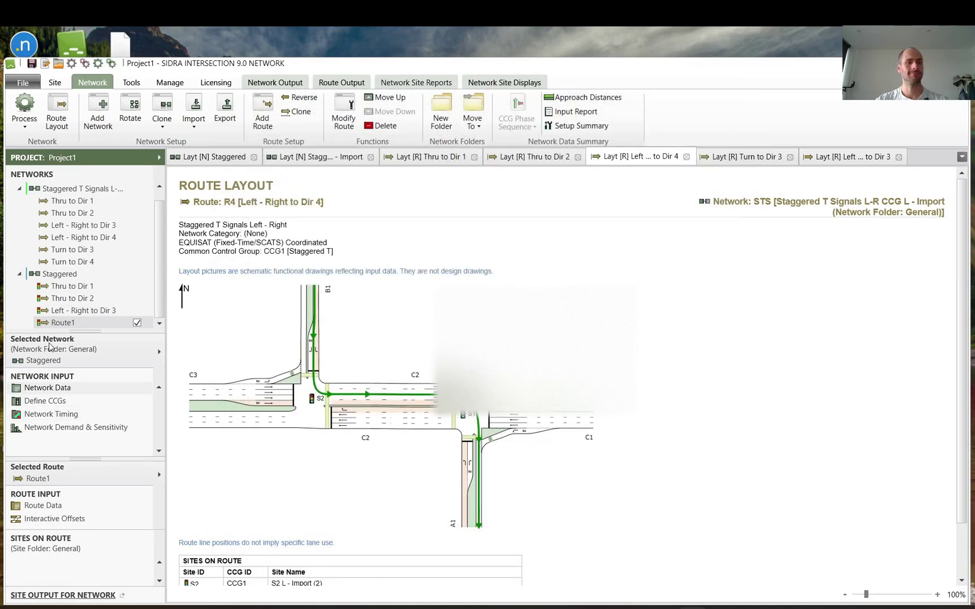
- Copy the name Left - Right to Dir 4 from the imported route and apply it to the new north-to-south Staggered route
click(79, 237)
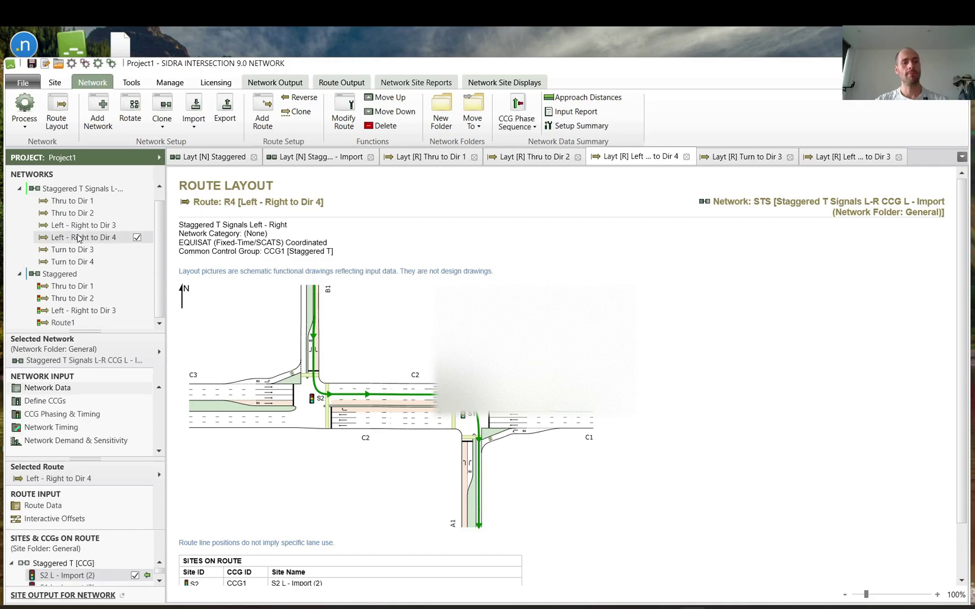
click(79, 238)
key(ctrl+c)
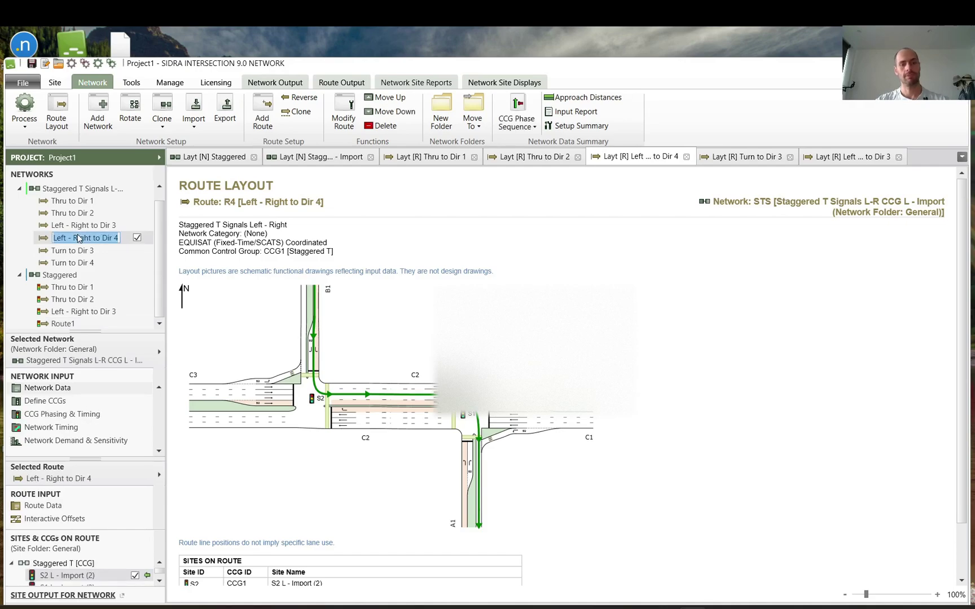
click(55, 324)
click(75, 324)
key(ctrl+v)
key(Return)
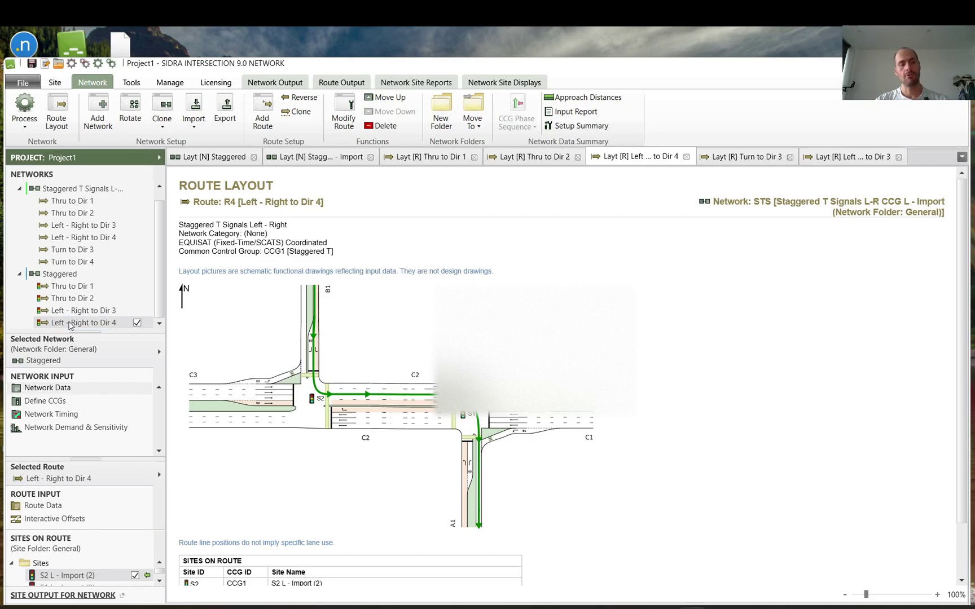
right_click(69, 325)
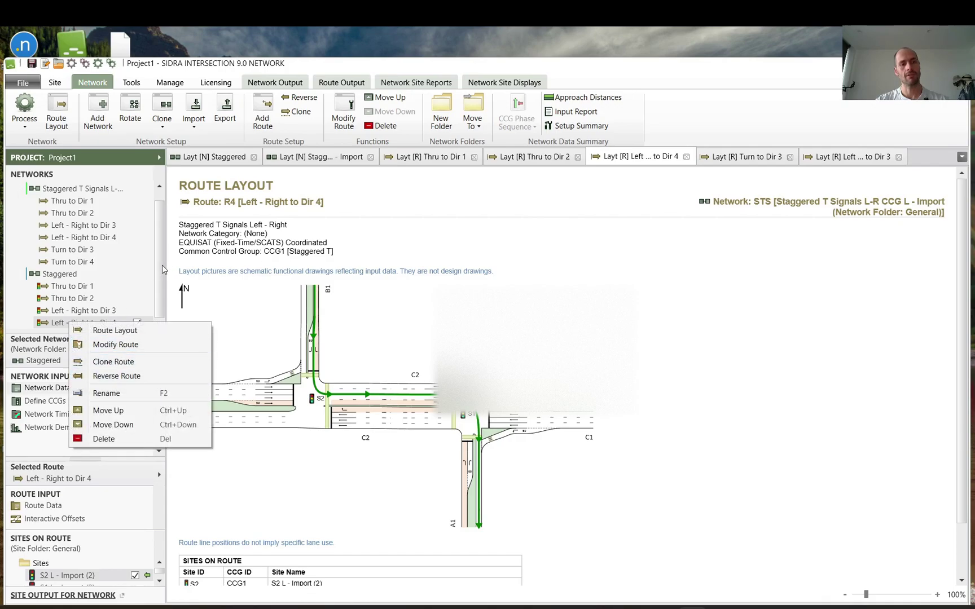
key(Escape)
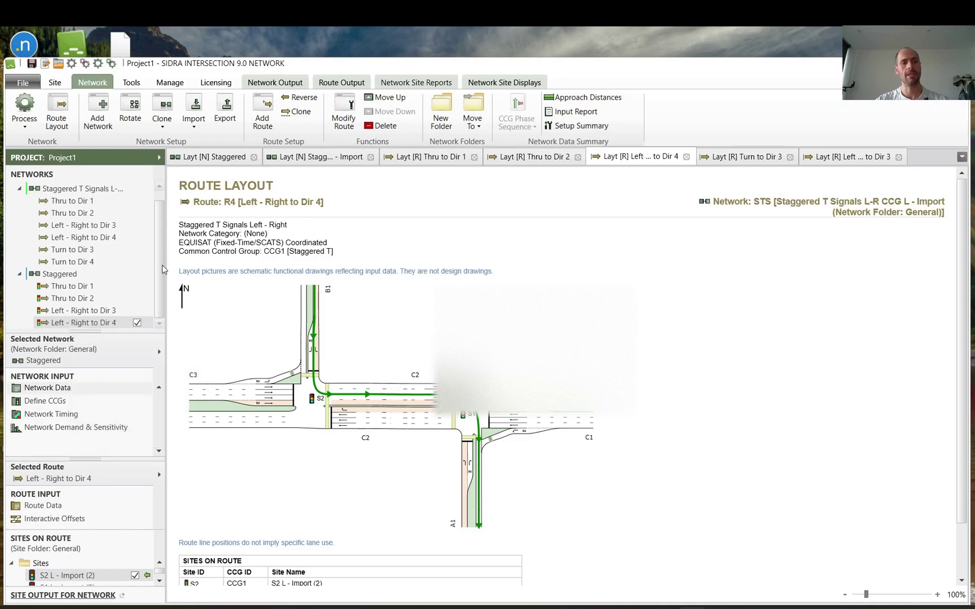
- Using the imported Turn to Dir 3 layout as reference, add a Staggered route from S1's east leg to S2's north leg
click(73, 250)
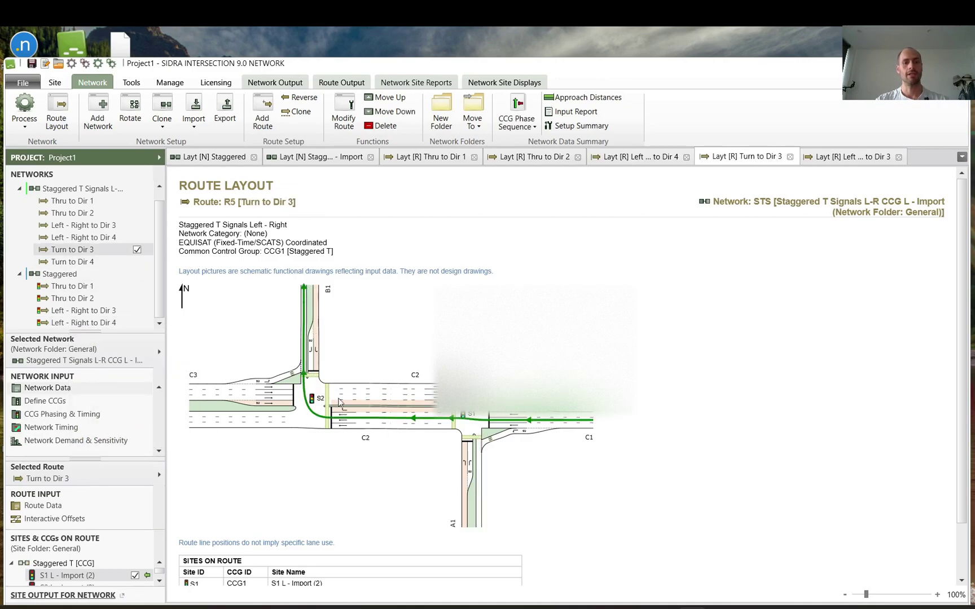
right_click(61, 278)
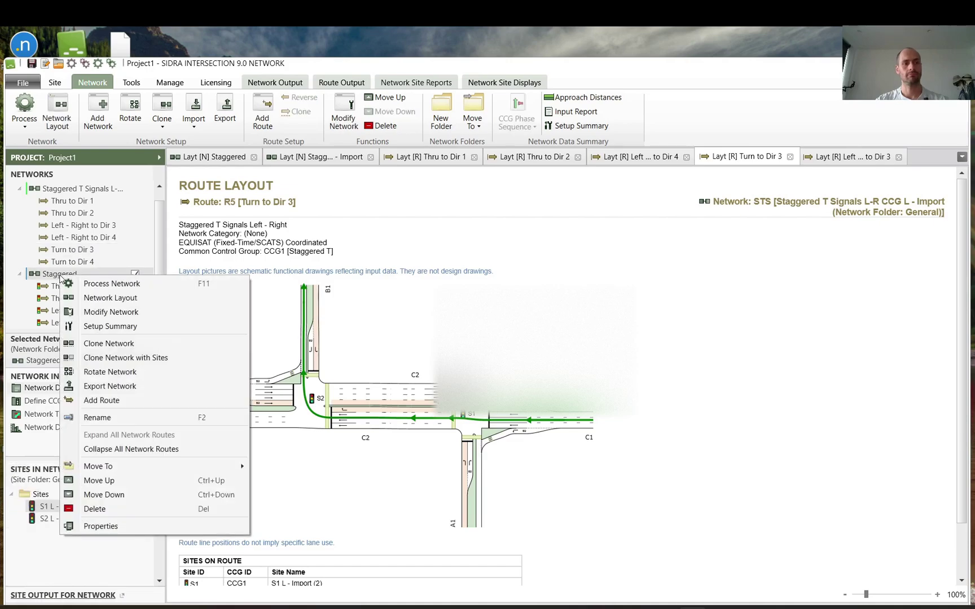
click(97, 399)
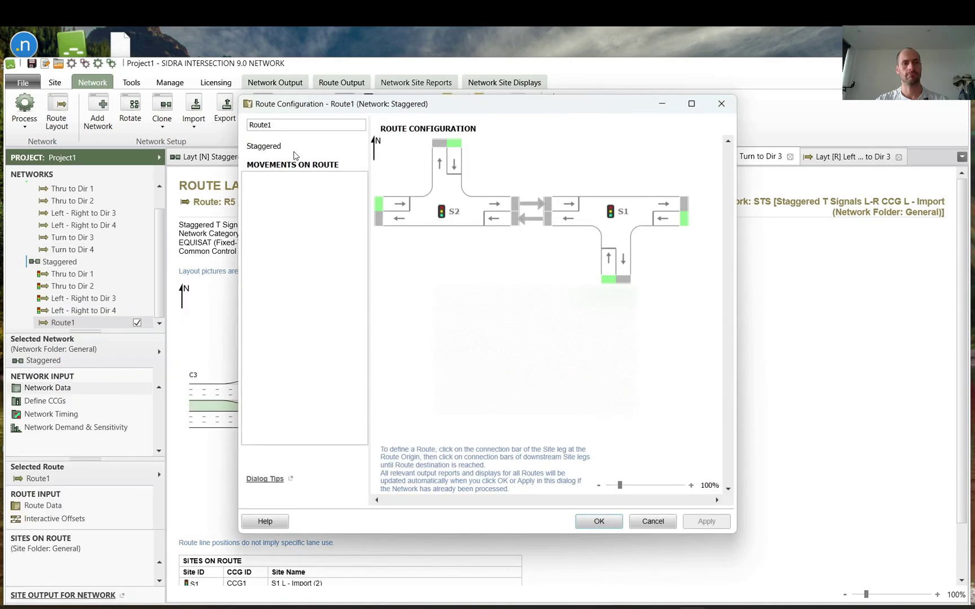
click(683, 220)
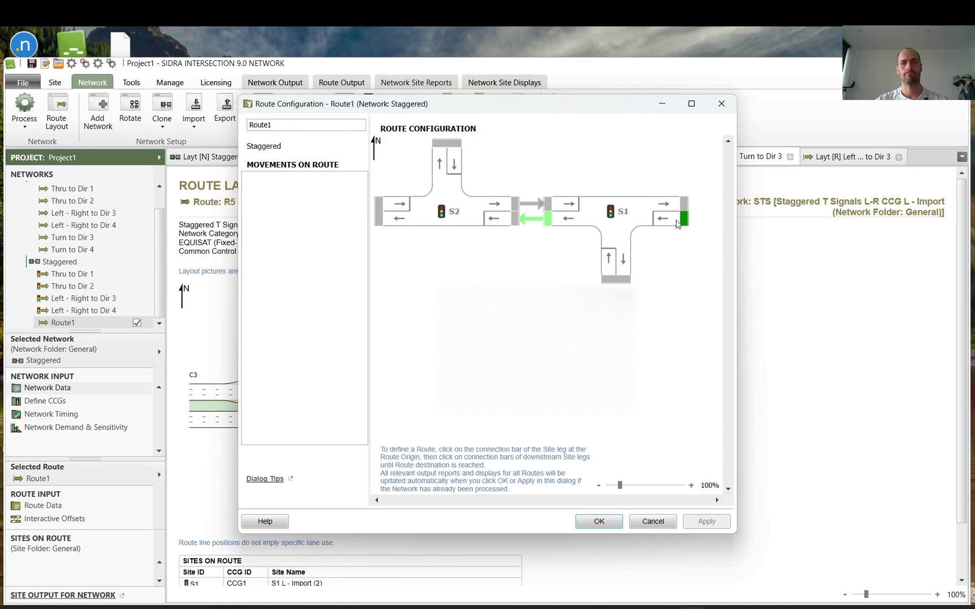
click(548, 221)
click(439, 144)
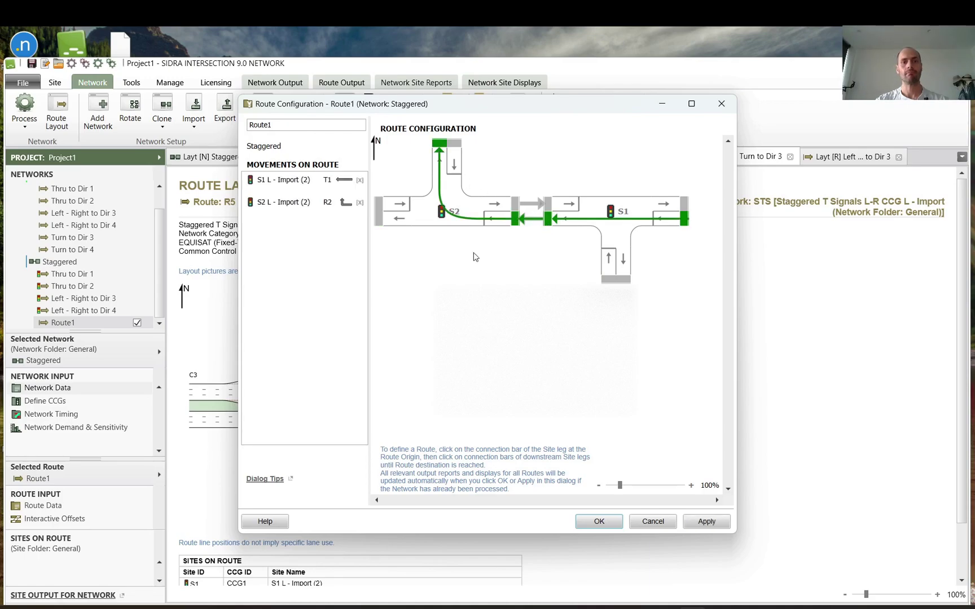
- Name the new east-to-north route in the Staggered network Turn to Dir 3 and accept the route configuration
double_click(316, 127)
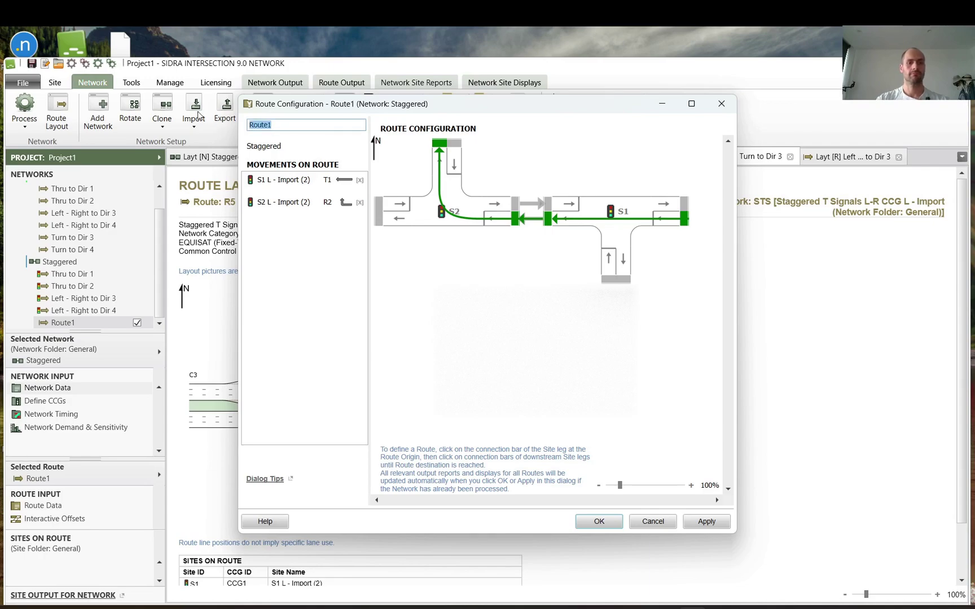
text(Turn)
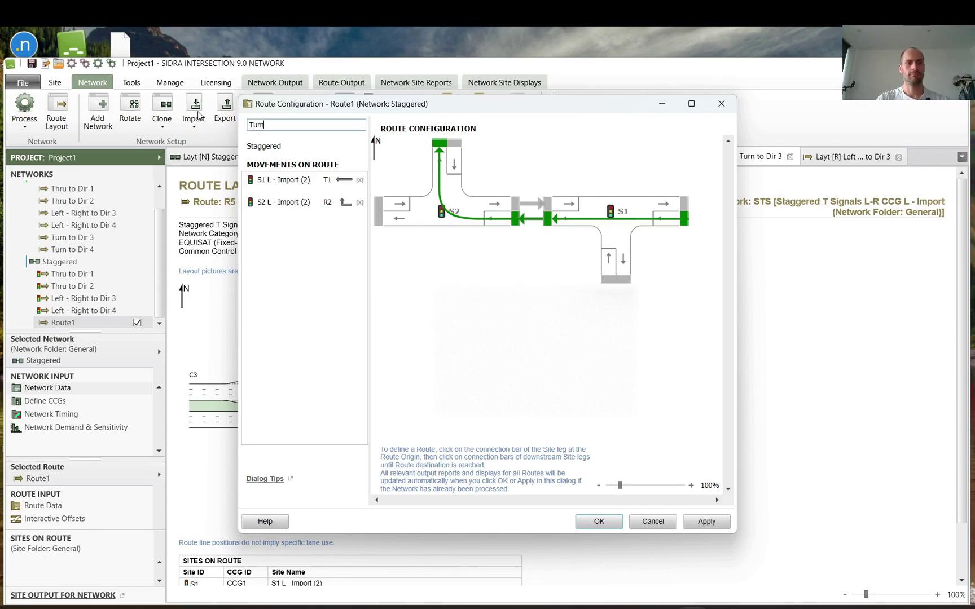
text( to Dir 3)
key(Return)
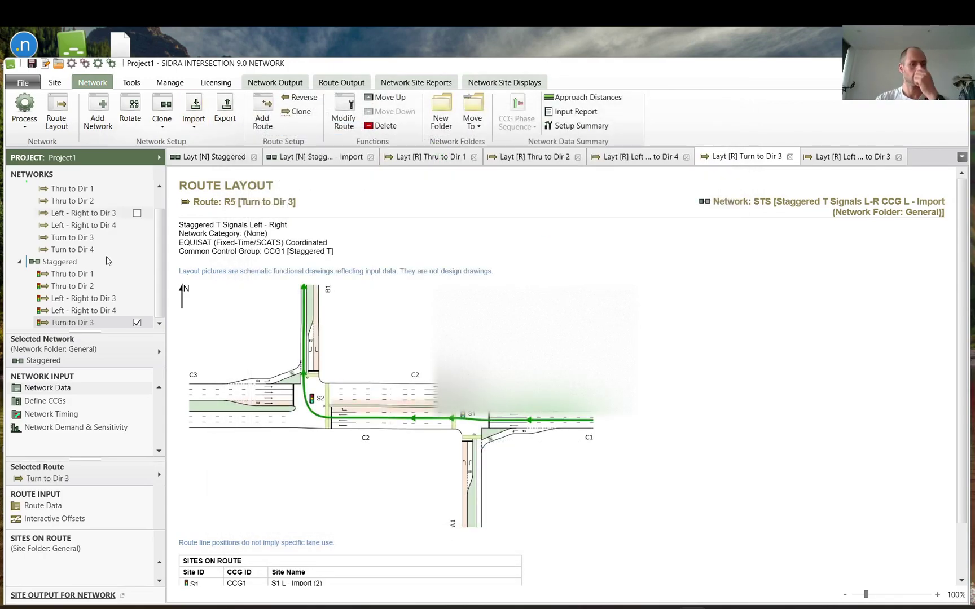
- Using the imported Turn to Dir 4 layout as reference, add a Staggered route from S2's west leg to S1's south leg
double_click(73, 249)
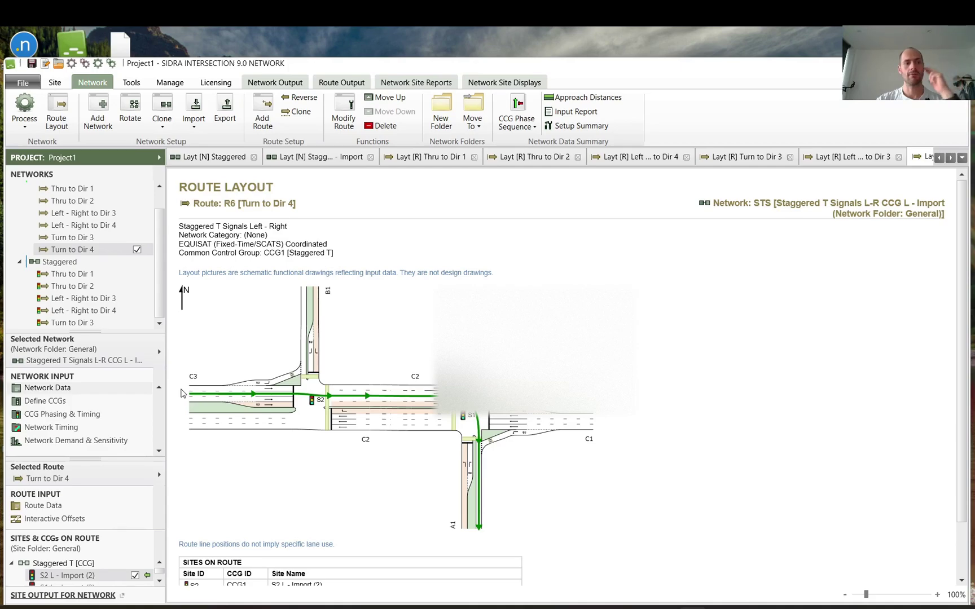
right_click(181, 393)
right_click(66, 265)
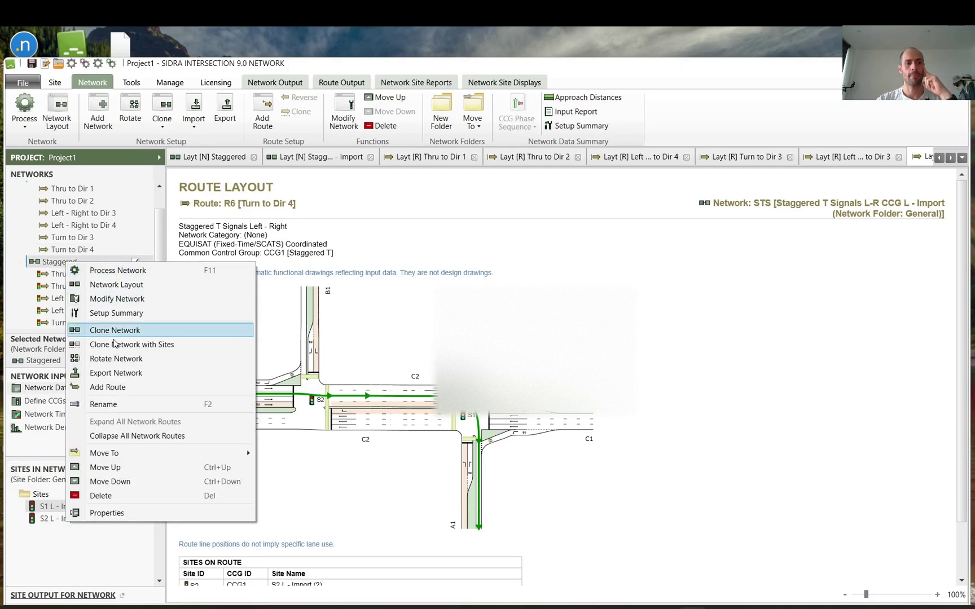
click(113, 386)
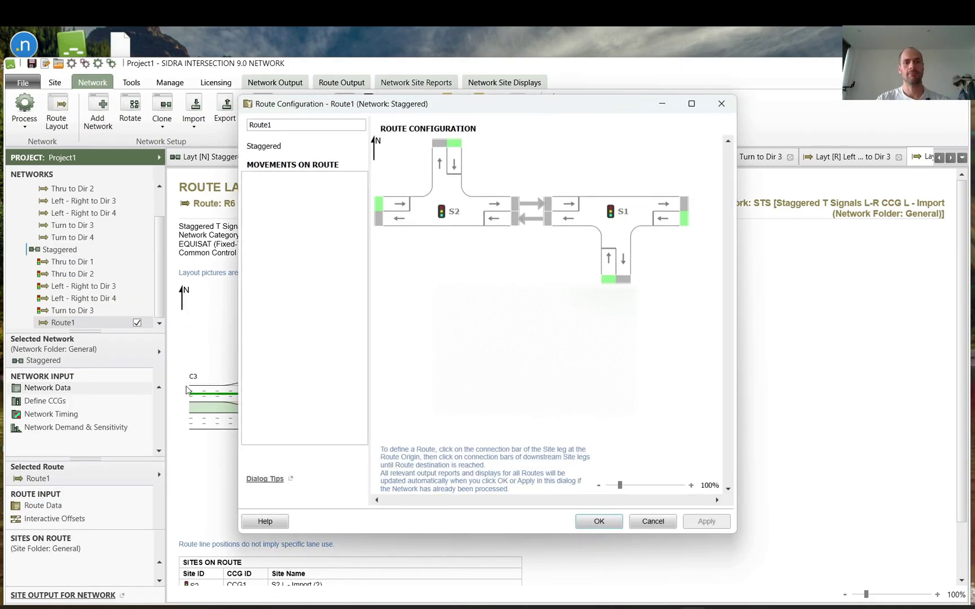
click(379, 206)
click(516, 209)
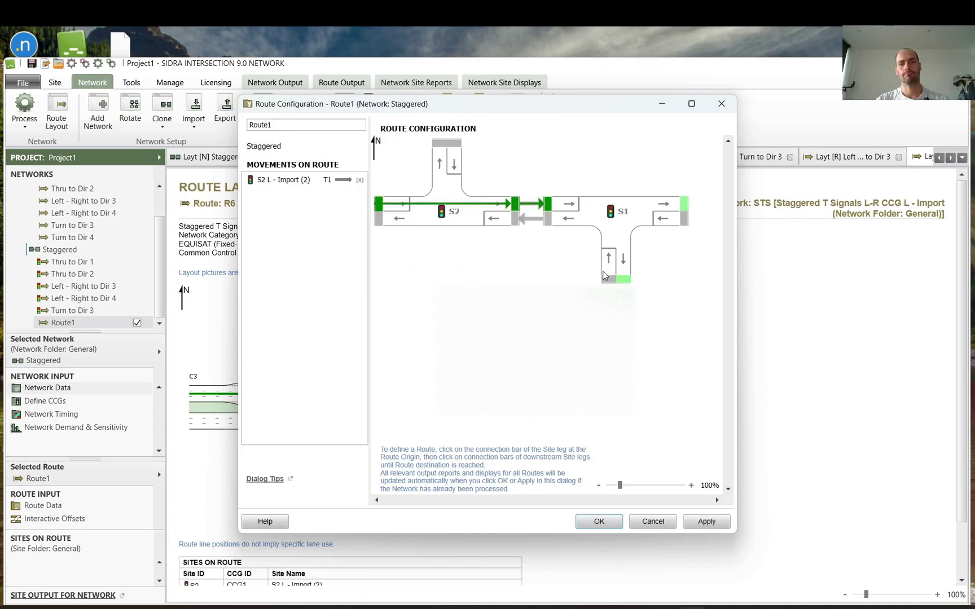
click(628, 282)
- Name the new west-to-south route in the Staggered network Turn to Dir 4 and accept the route configuration
double_click(328, 126)
text(Turn to)
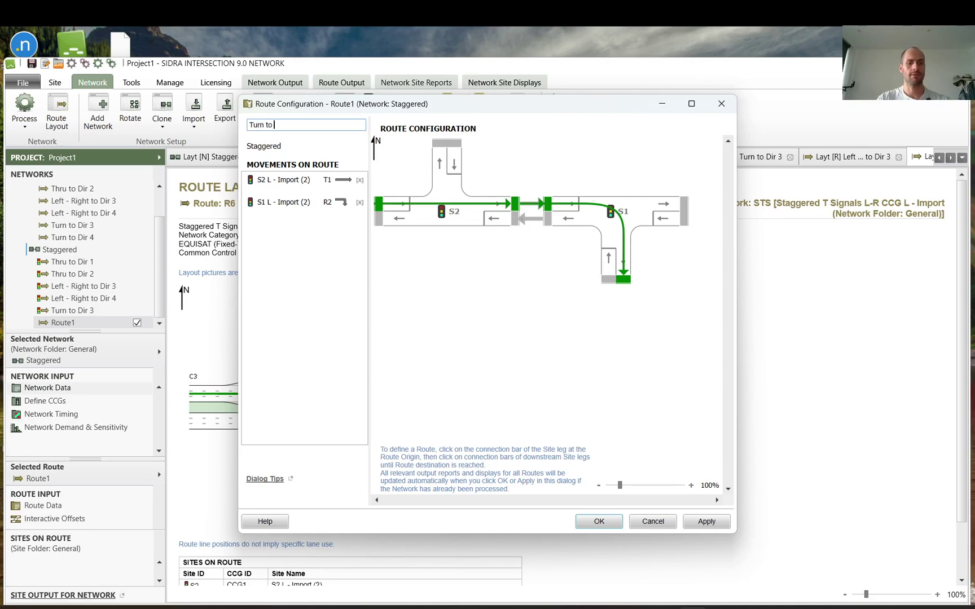
text( Dir 4)
key(Return)
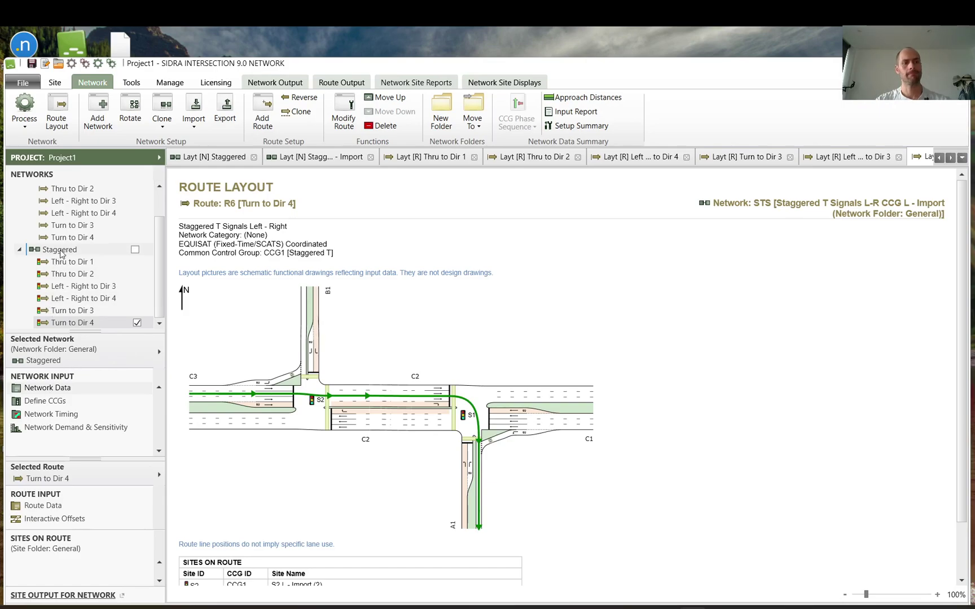
- In the Staggered network data, switch the desired speed of Light Vehicles and Heavy Vehicles to Input at 60 km/h
click(62, 251)
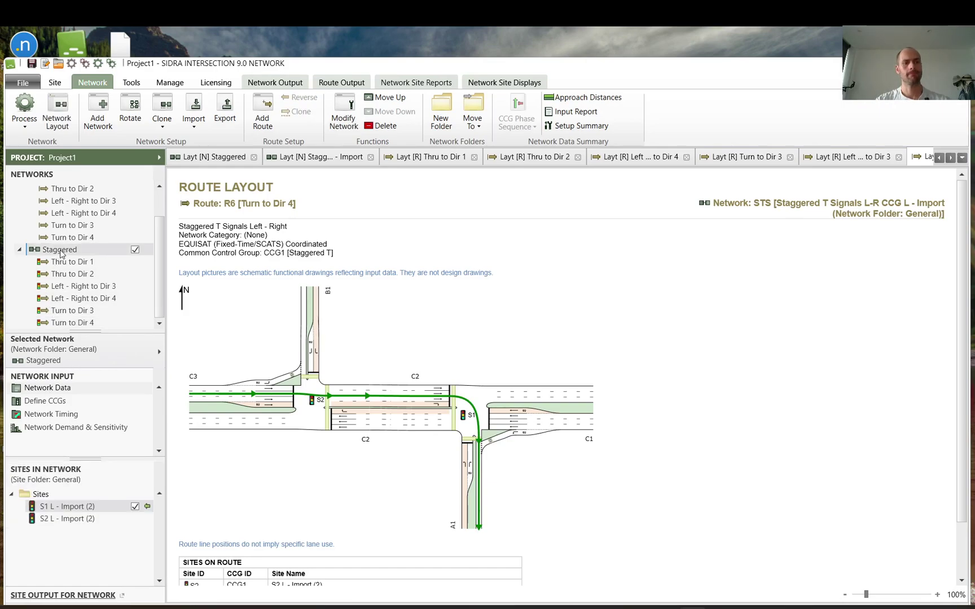
click(38, 388)
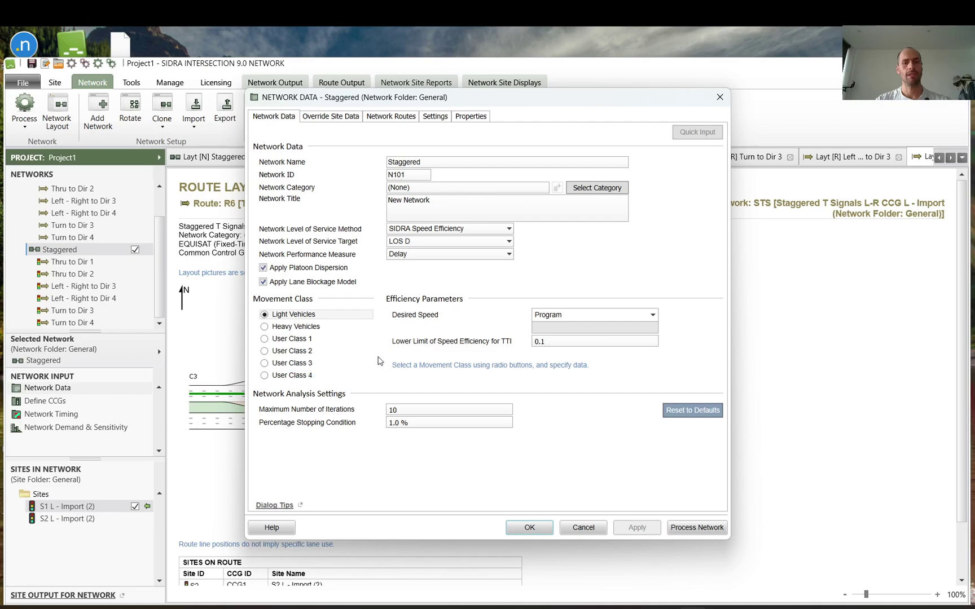
click(590, 315)
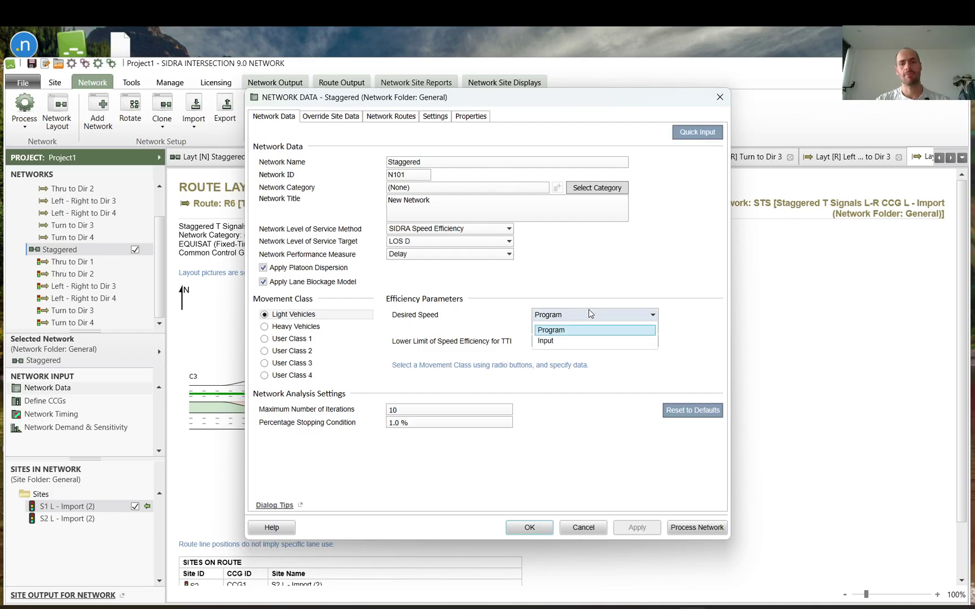
click(545, 342)
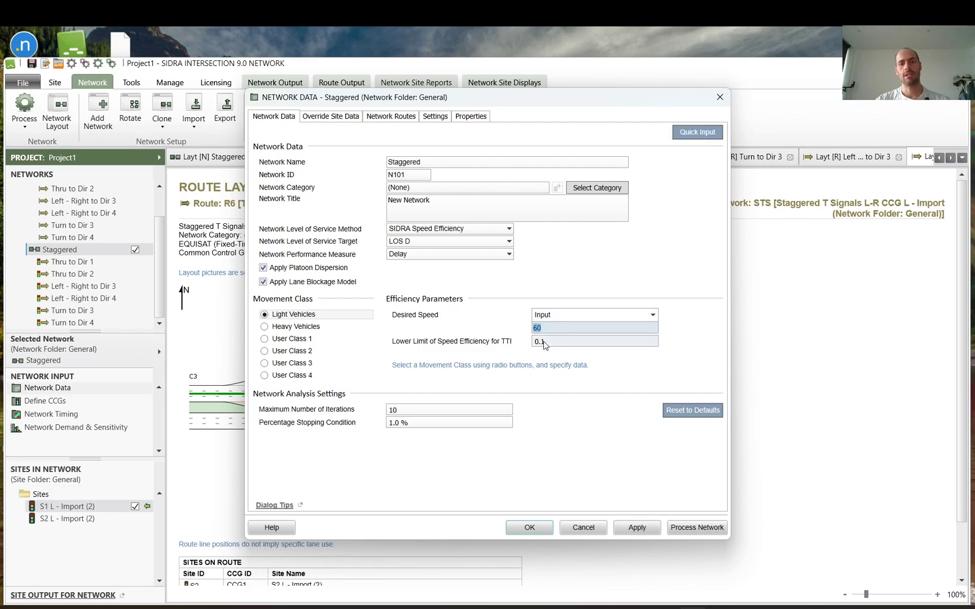
click(296, 325)
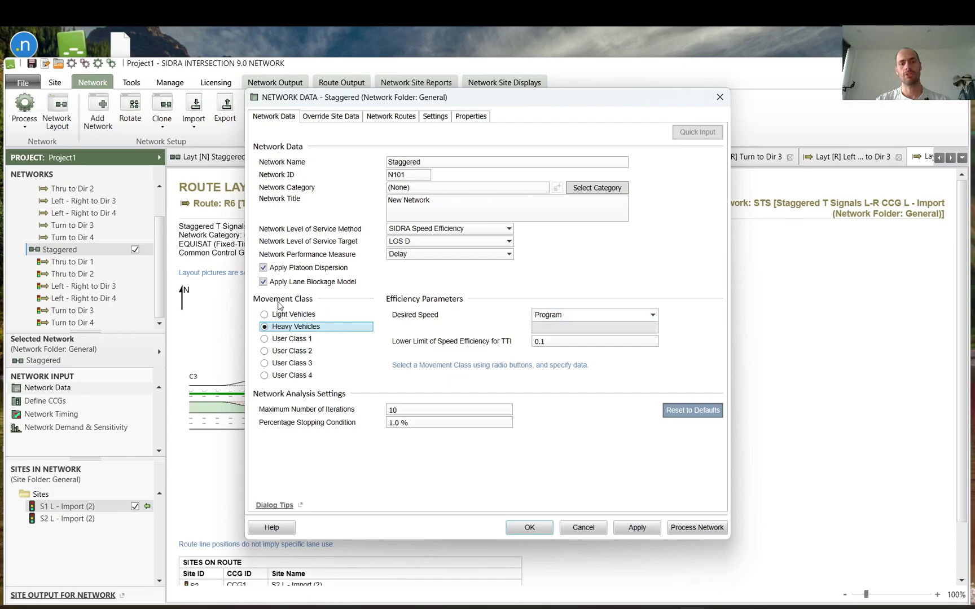
click(583, 314)
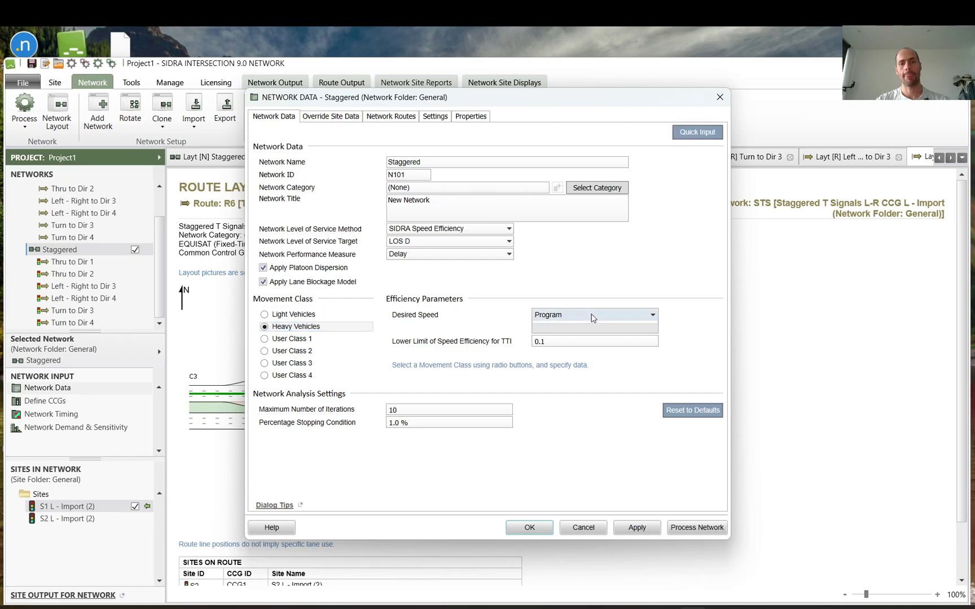
click(550, 338)
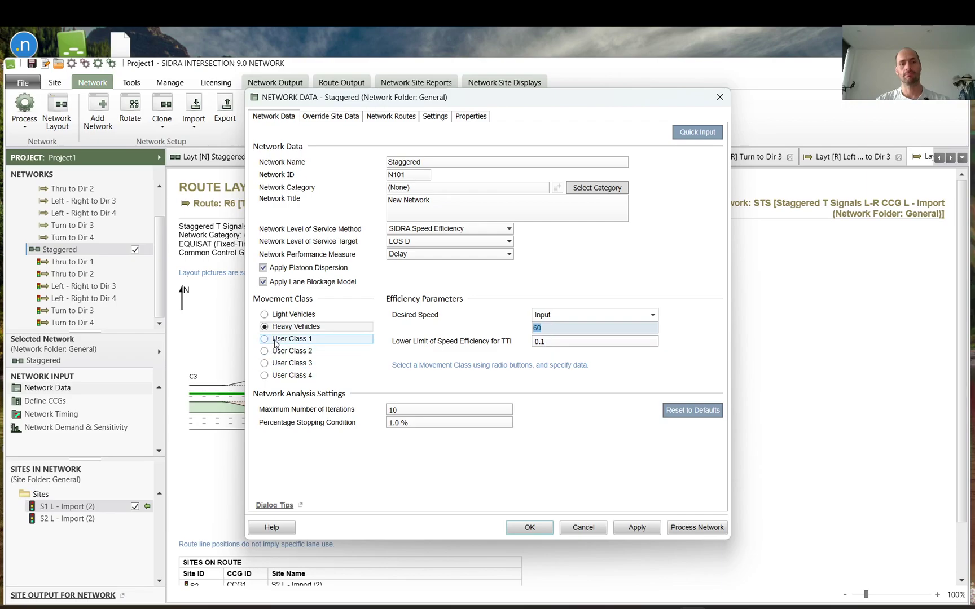
- Switch the desired speed of User Class 1 and User Class 2 to Input at 60 km/h
click(339, 337)
click(586, 315)
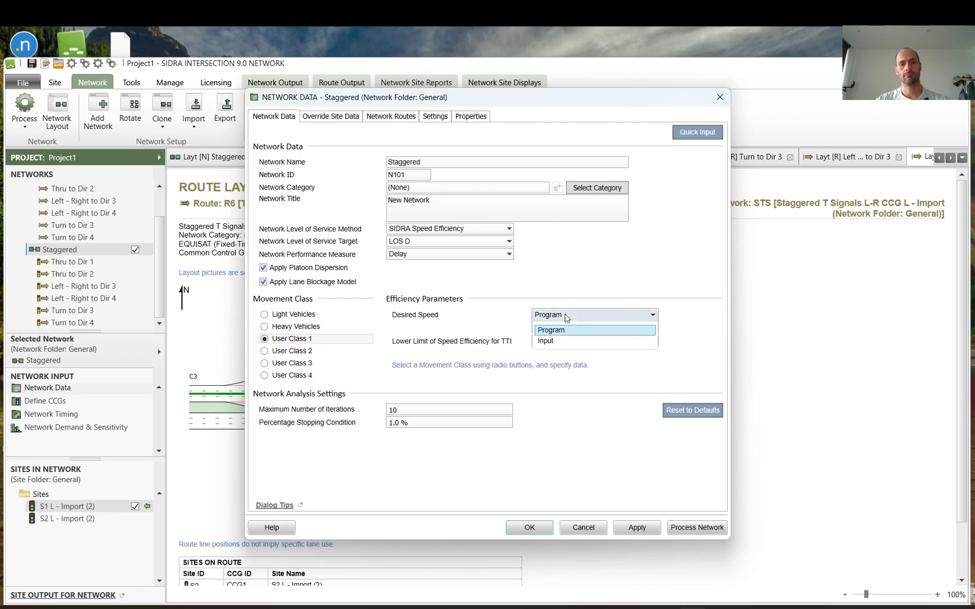
click(545, 340)
click(274, 352)
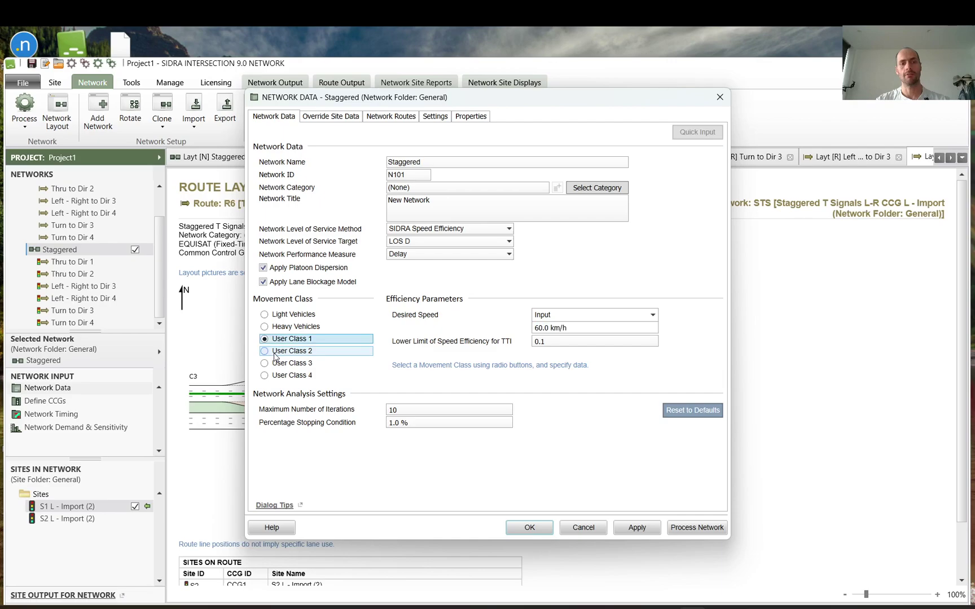
click(581, 316)
click(559, 340)
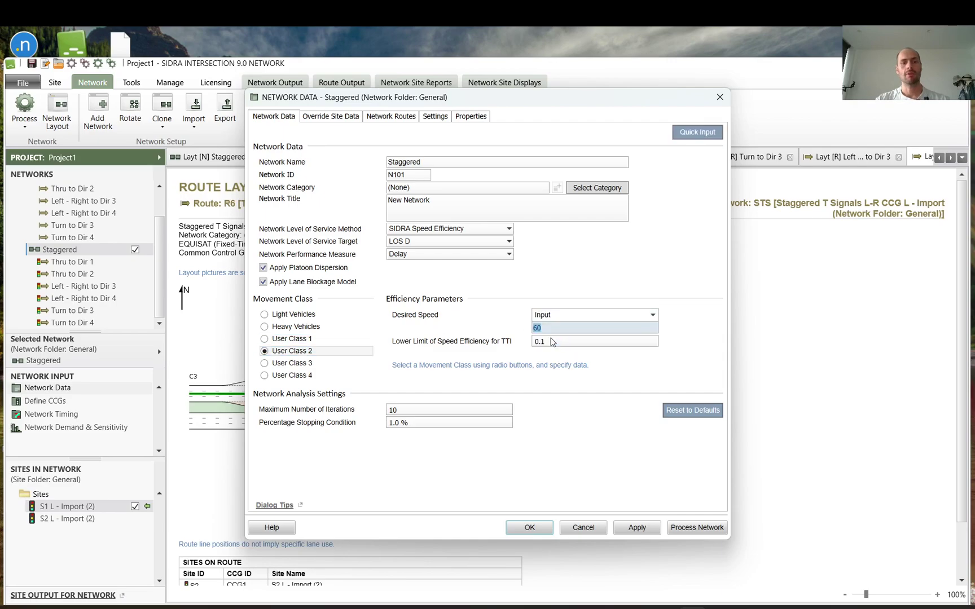
- Switch the desired speed of User Class 3 and User Class 4 to Input at 60 km/h, and recheck User Class 1
click(277, 365)
click(597, 316)
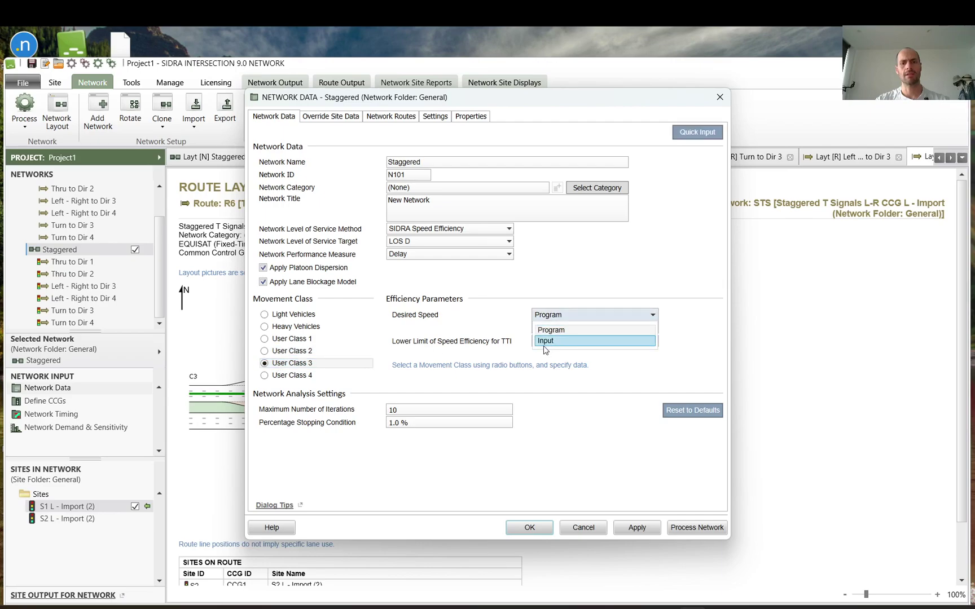
click(543, 341)
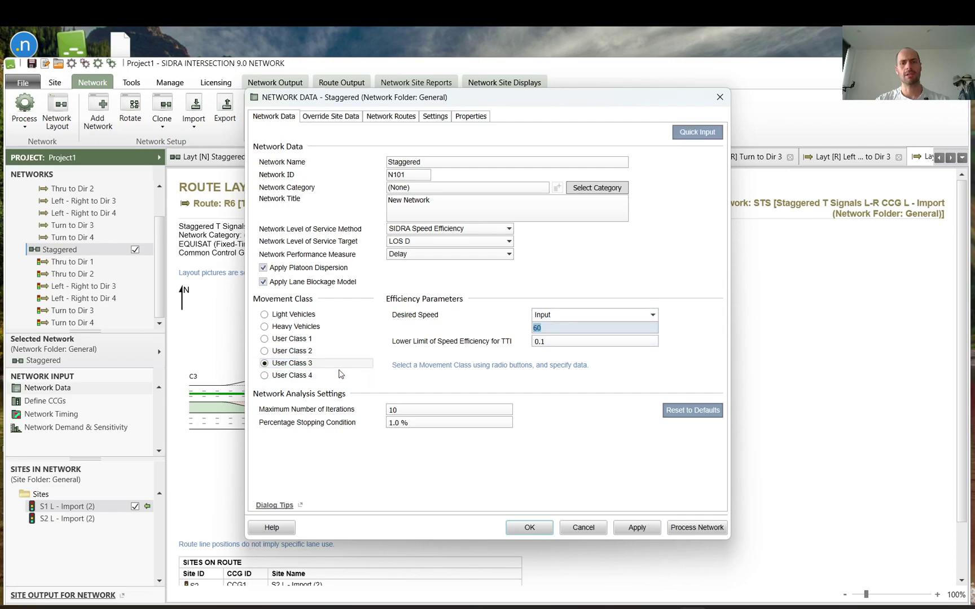
click(294, 375)
click(572, 316)
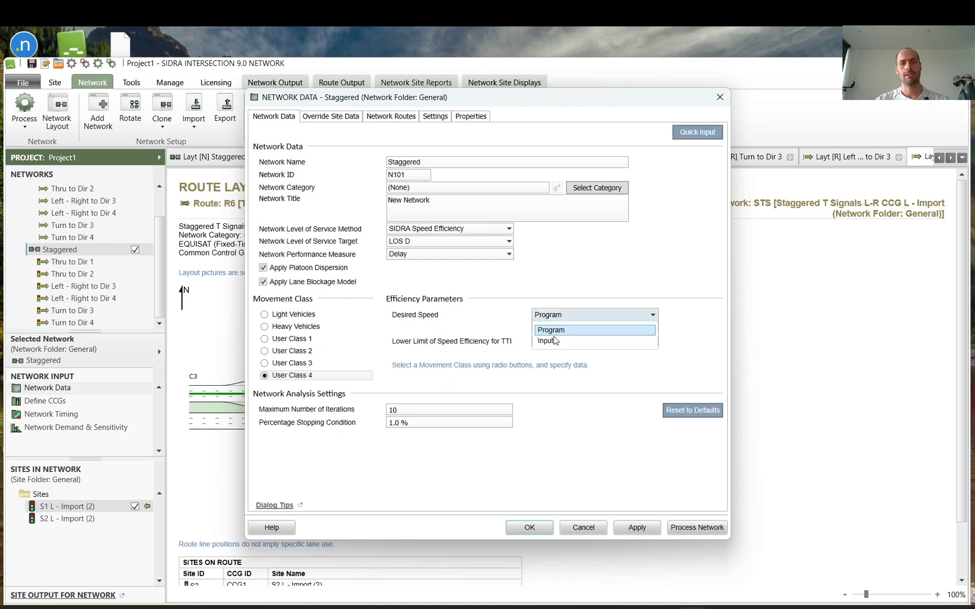
click(547, 340)
click(549, 329)
text(60)
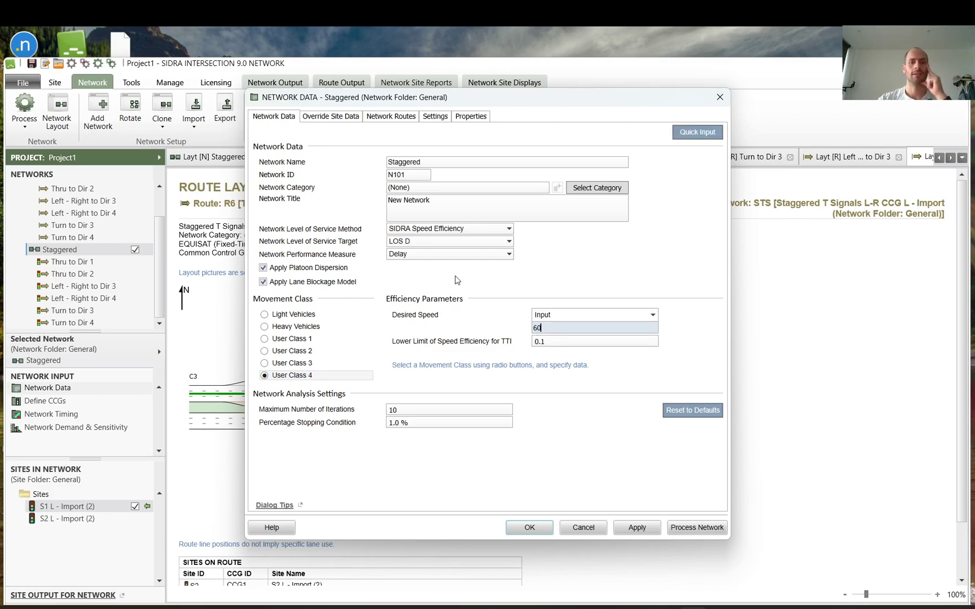
click(294, 340)
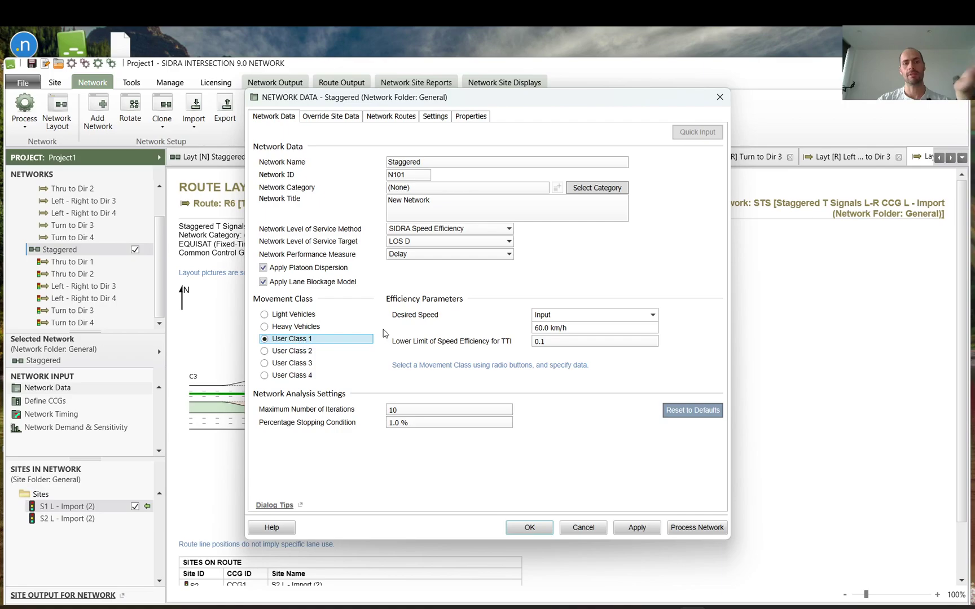
- Include Thru to Dir 2 and Left - Right to Dir 3 in the selected network routes and save the network data changes
click(391, 117)
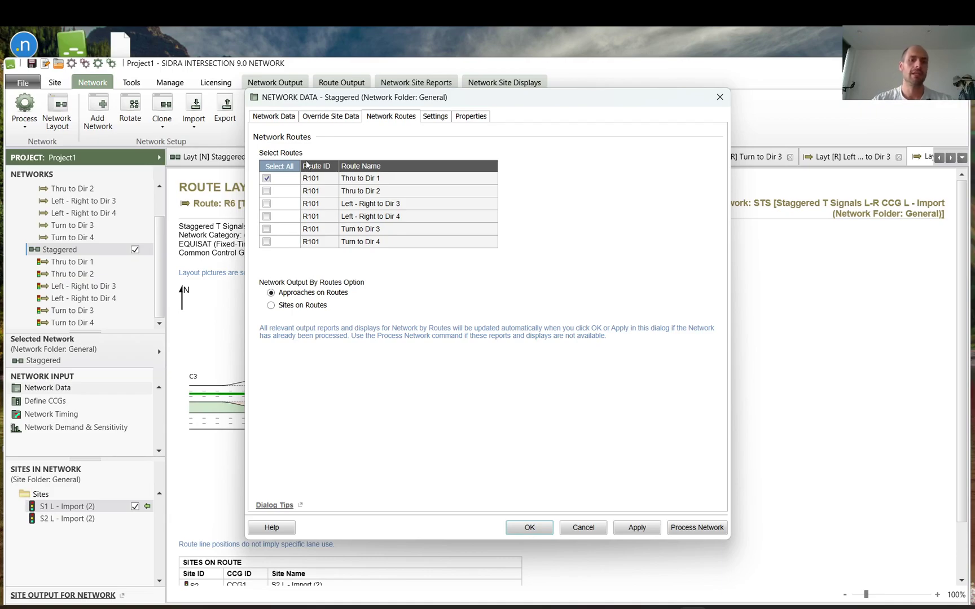
click(266, 192)
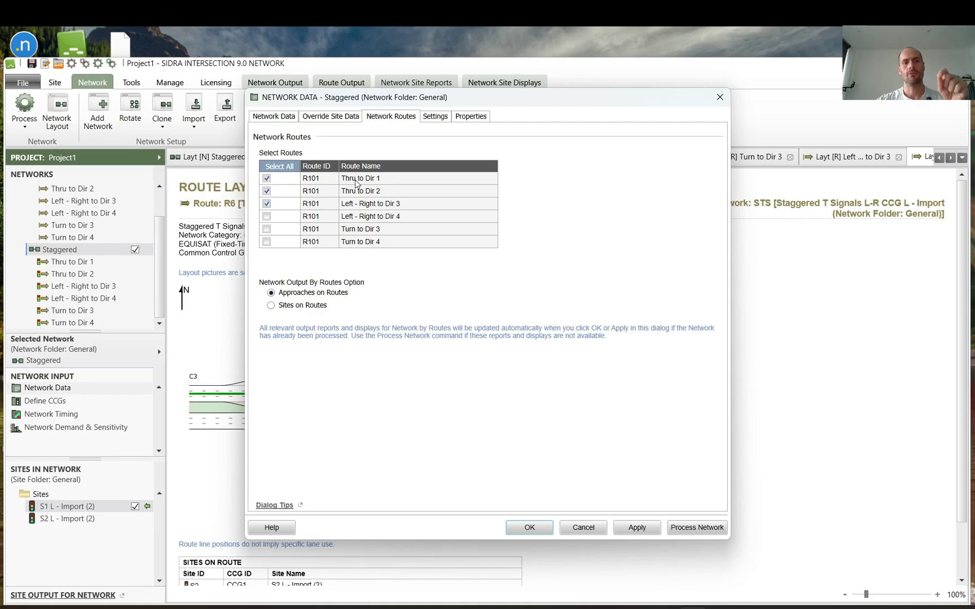
click(583, 528)
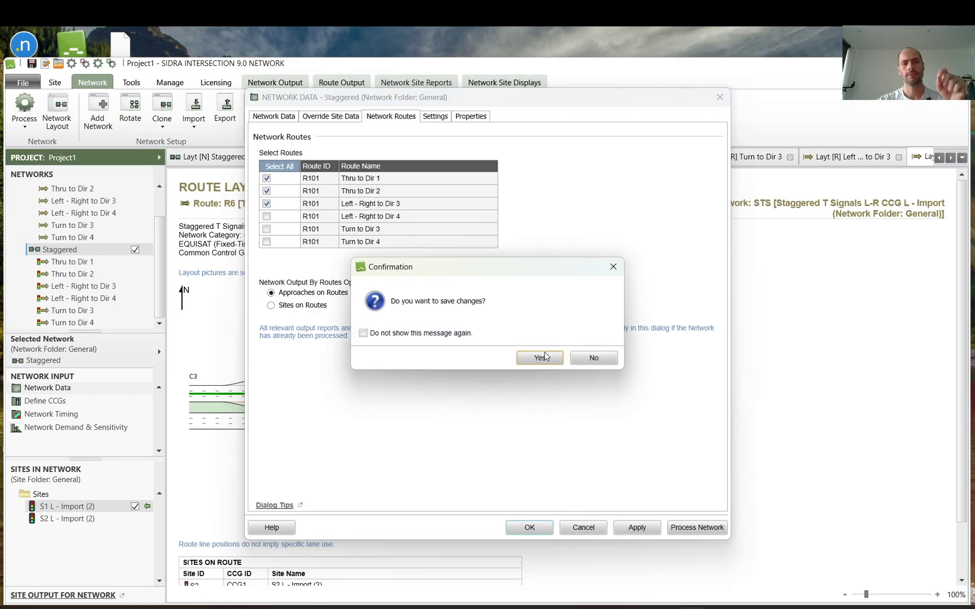
click(540, 358)
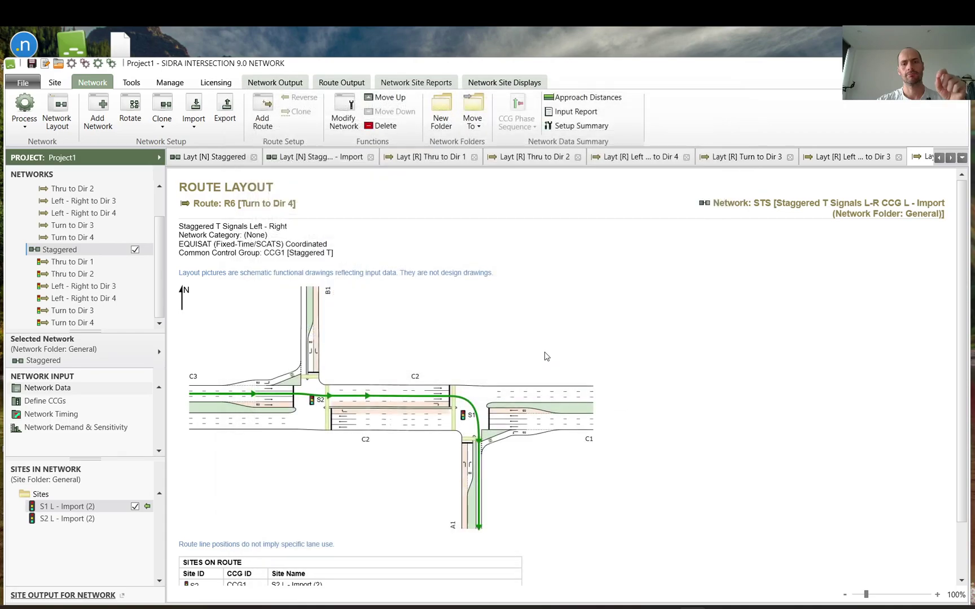
- Include Left - Right to Dir 4, Turn to Dir 3 and Turn to Dir 4 in the Staggered network routes, with output by Sites on Routes
click(68, 265)
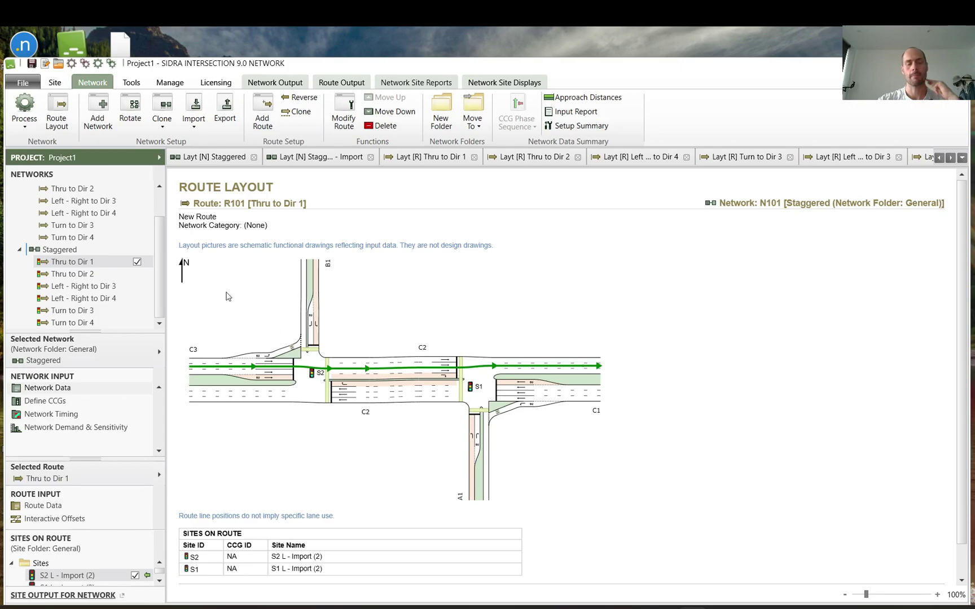
click(60, 389)
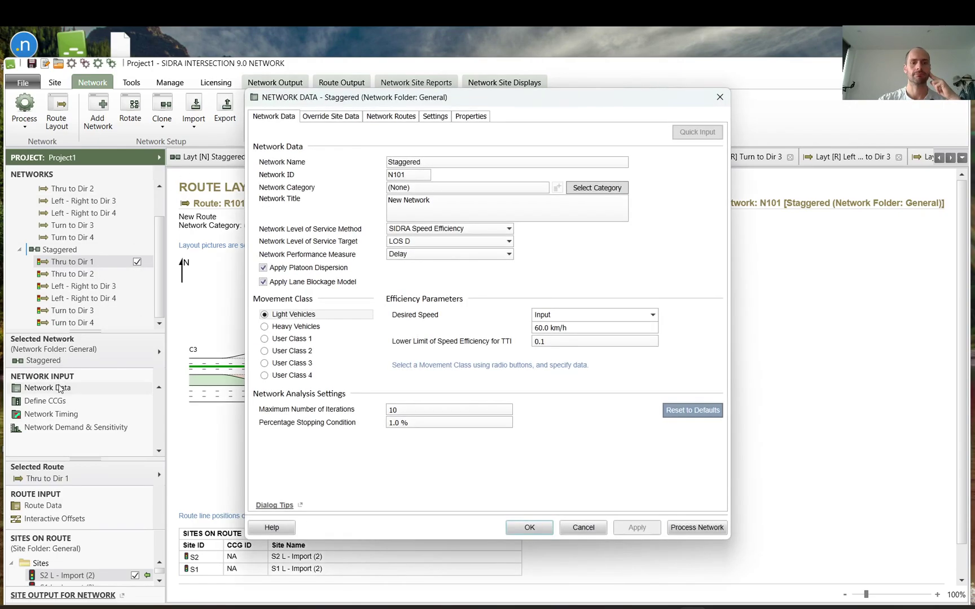
click(385, 117)
click(266, 217)
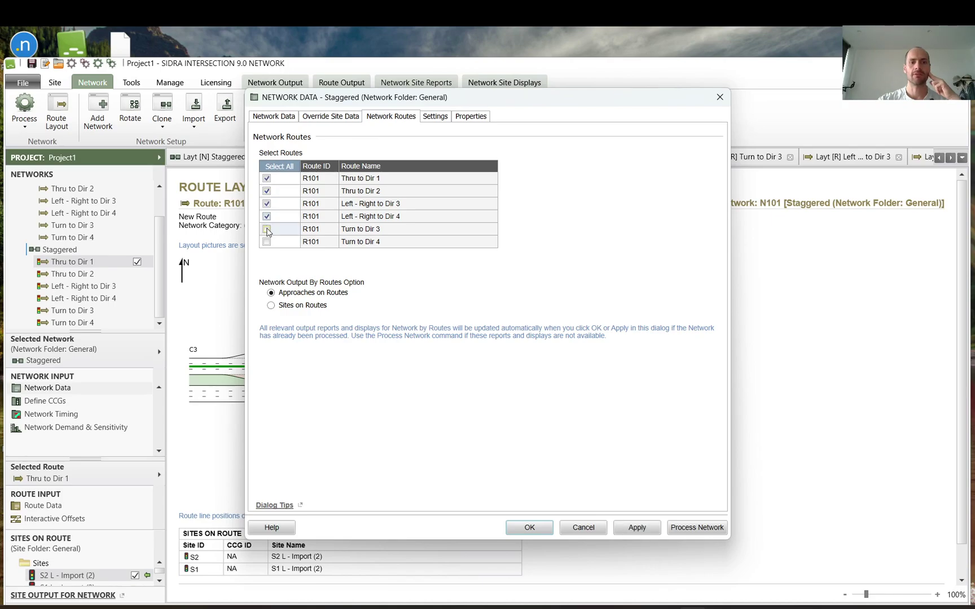
click(266, 242)
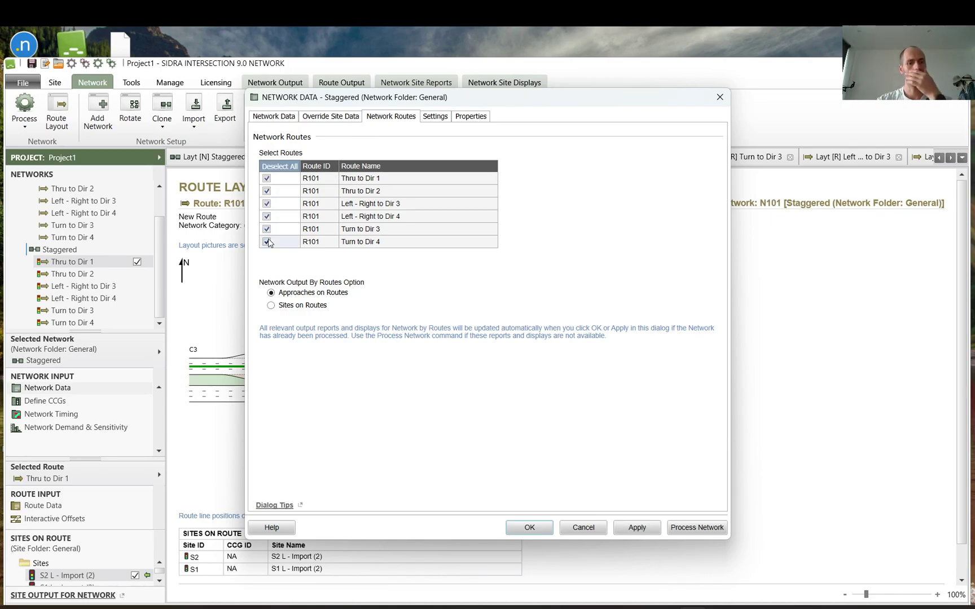
click(282, 307)
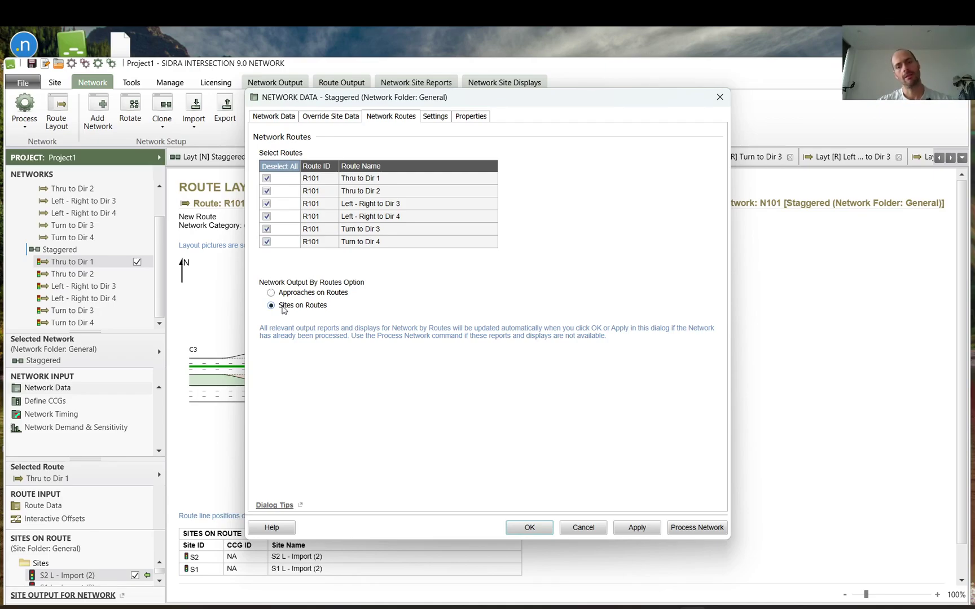
- Exclude every route except Turn to Dir 4 from the selected network routes and save the network data
click(269, 181)
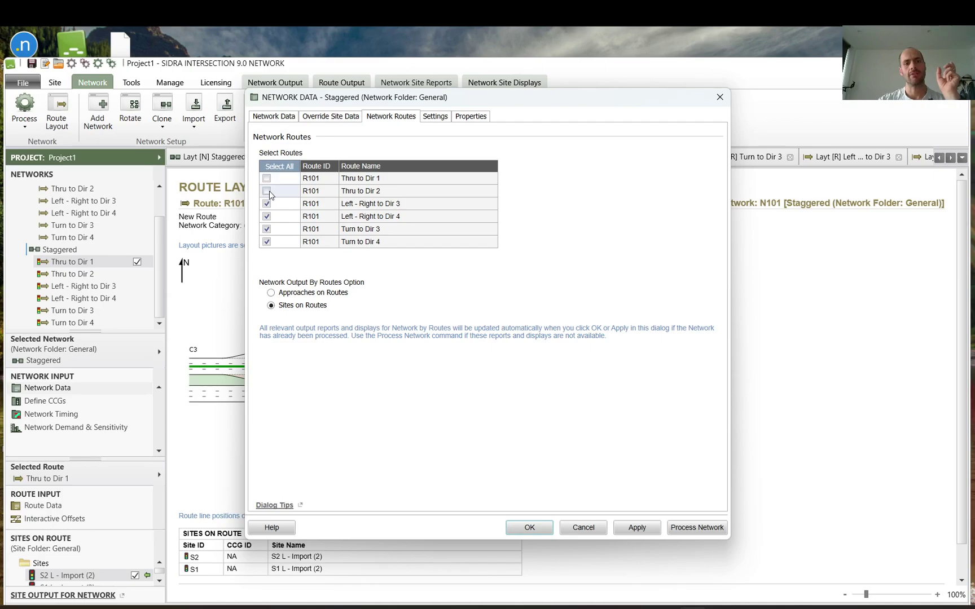
click(268, 204)
click(268, 216)
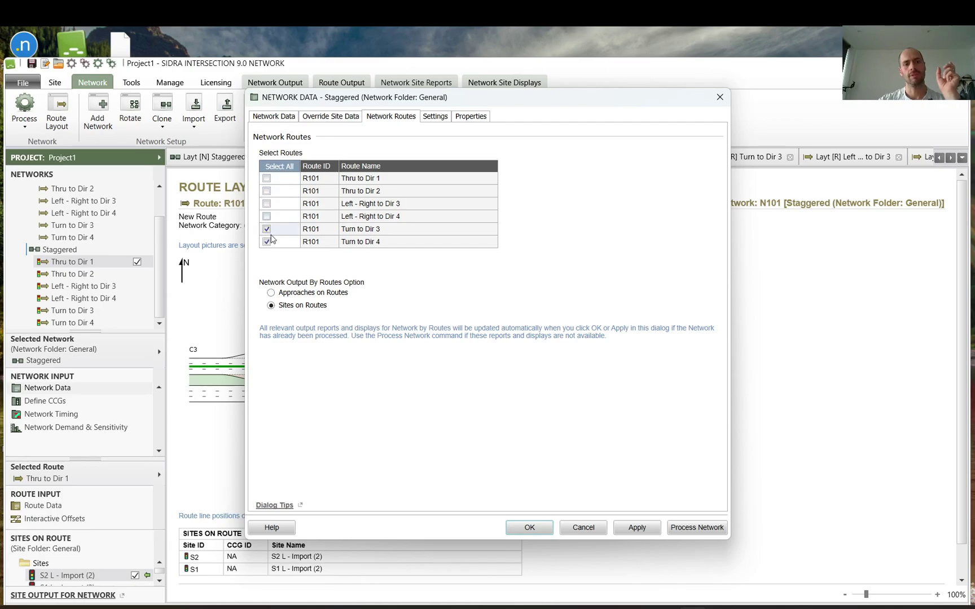
click(266, 229)
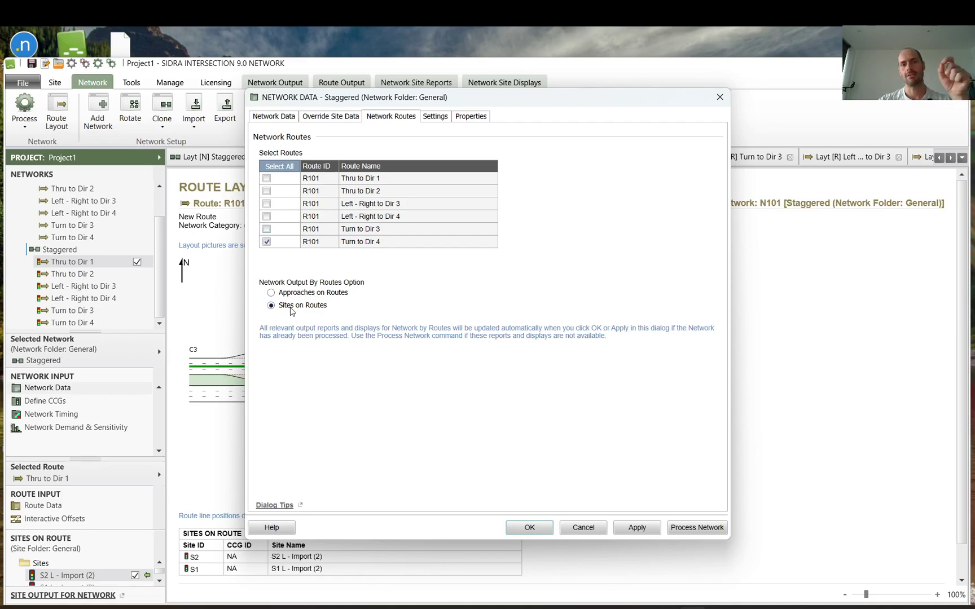
click(525, 527)
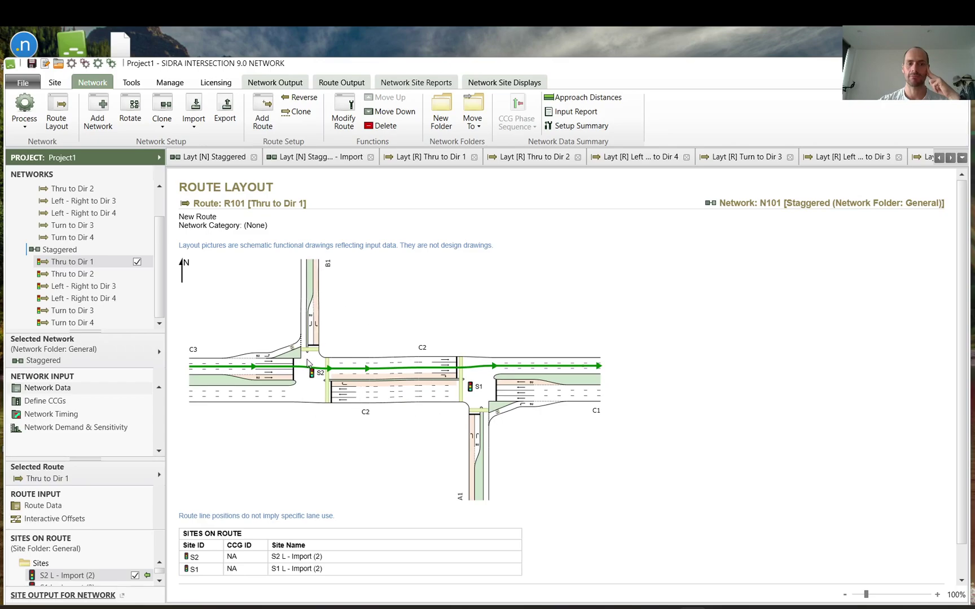
- Include all Thru, Left - Right and Turn routes in the Staggered network's selected routes and save the network data
click(90, 388)
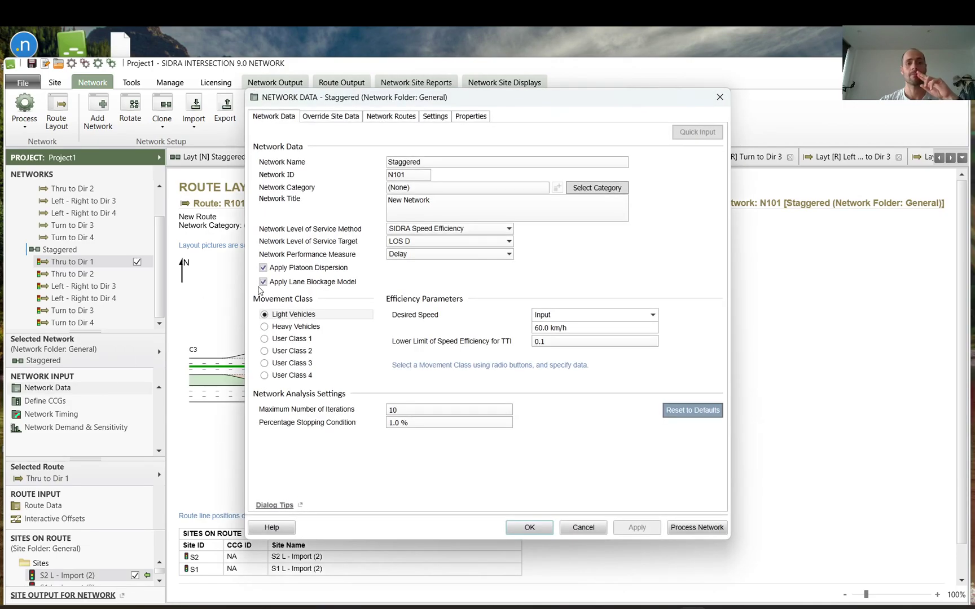
click(395, 120)
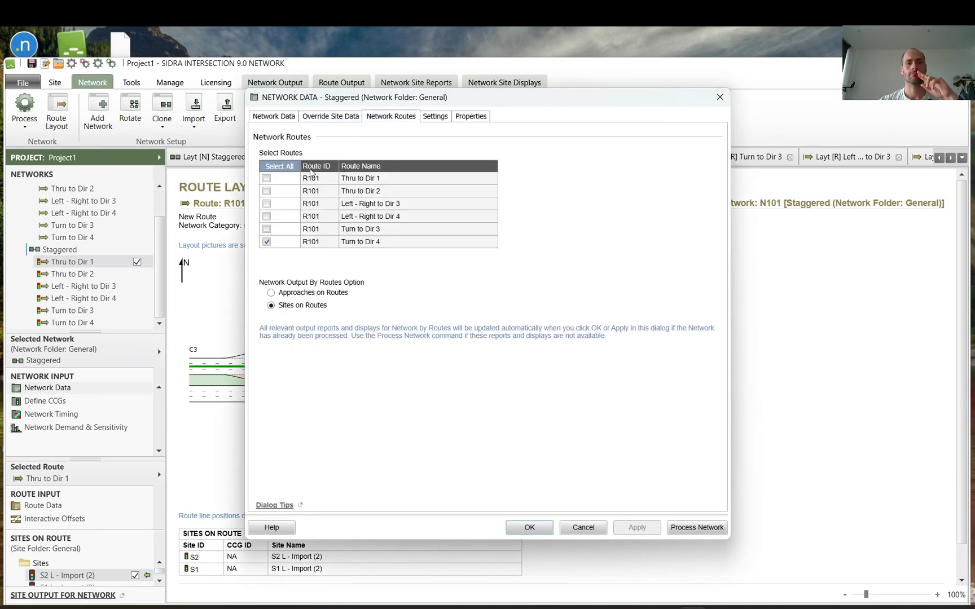
click(266, 178)
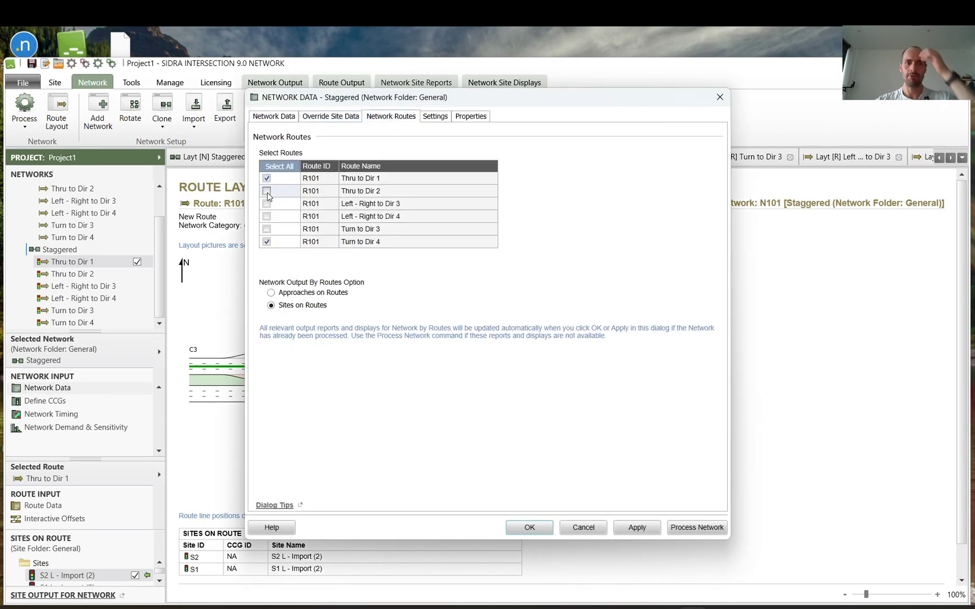
click(267, 191)
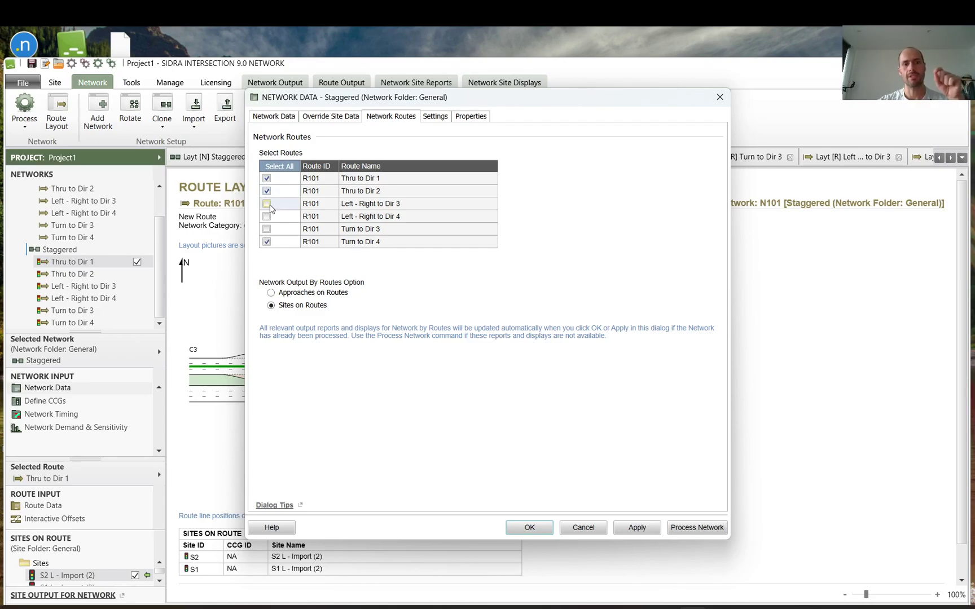
click(268, 204)
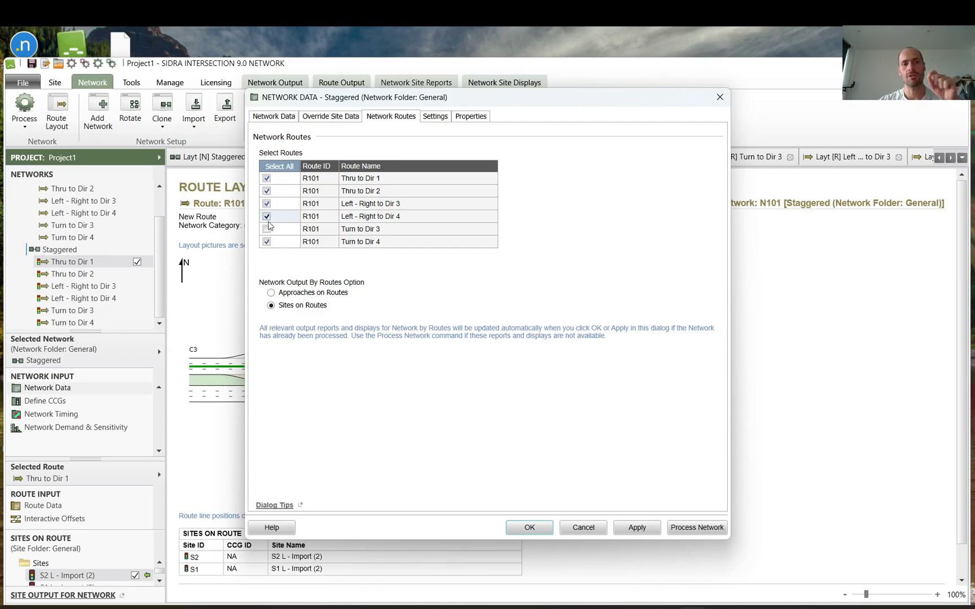
click(267, 229)
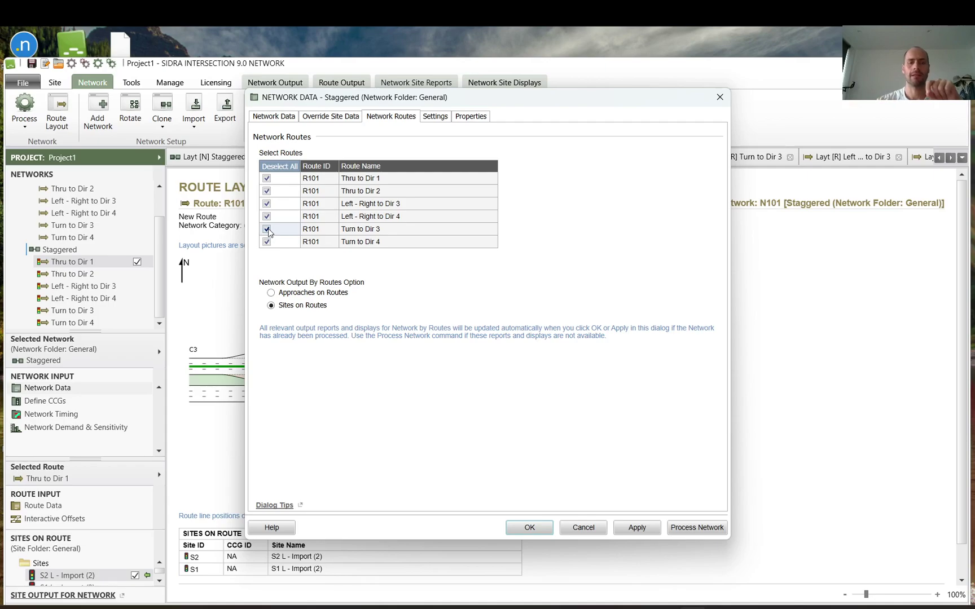
click(513, 528)
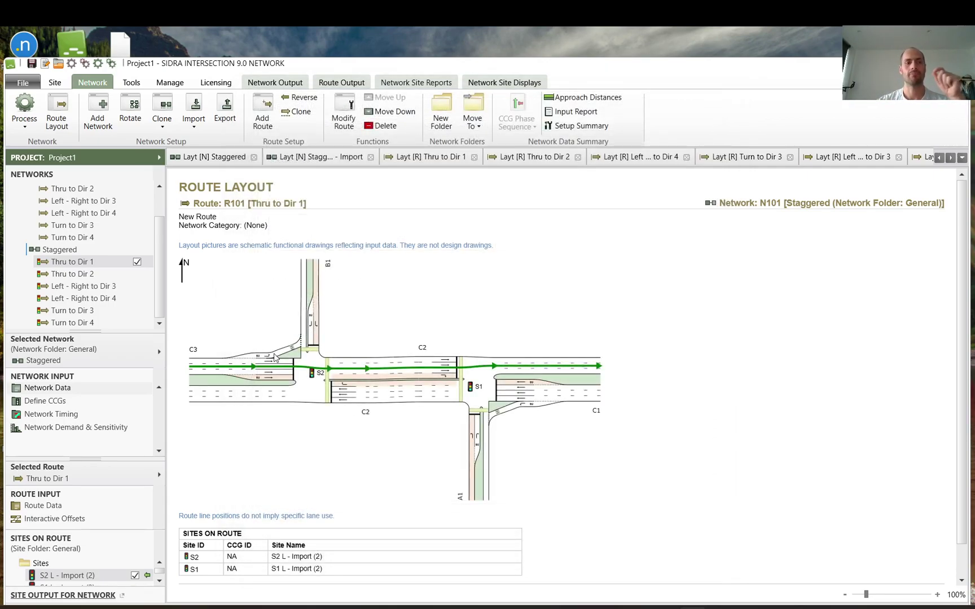
- Review the Staggered network data: level of service limits, selected routes, parameters overriding site data and the available network performance measures
click(48, 388)
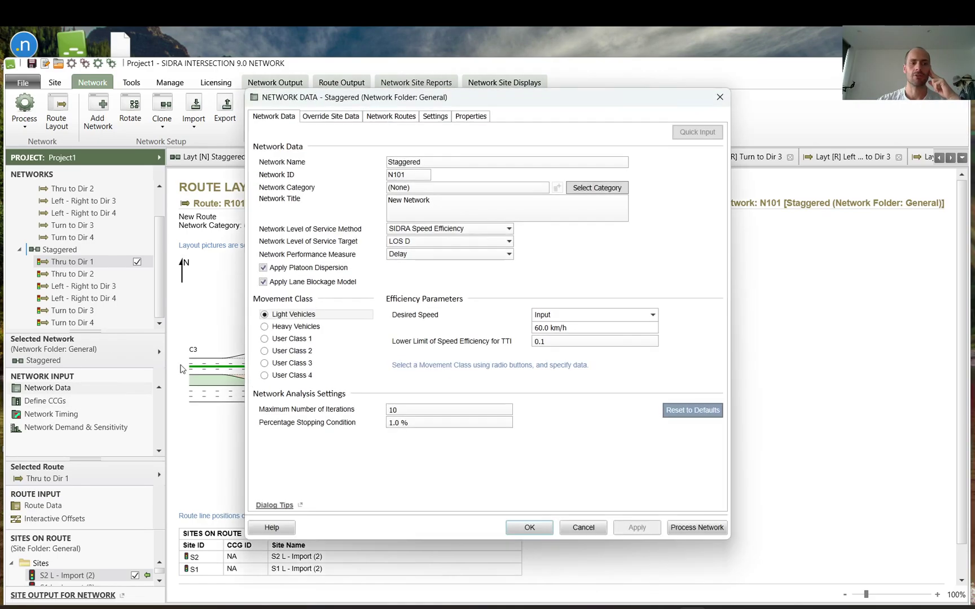
click(460, 116)
click(434, 117)
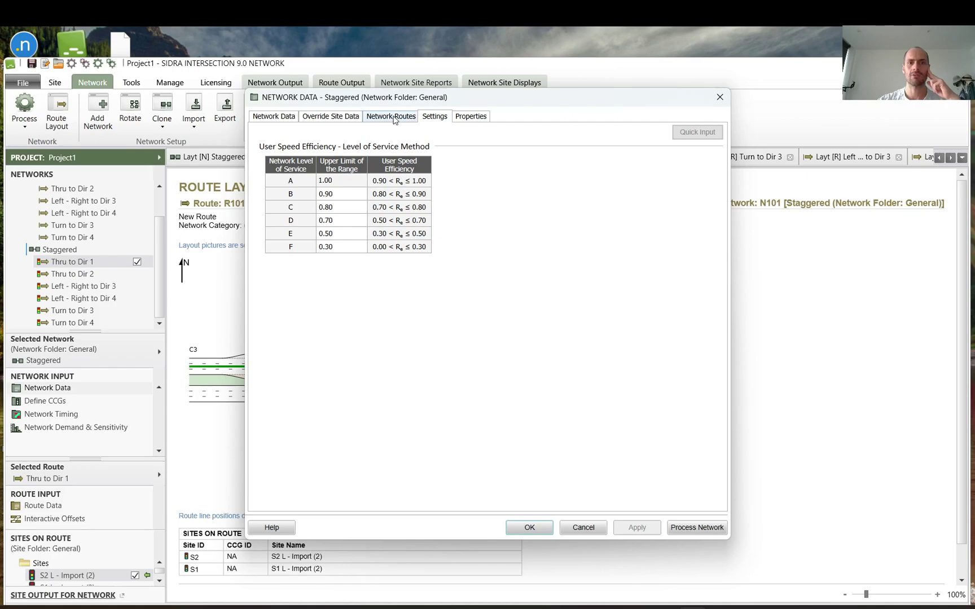
click(394, 118)
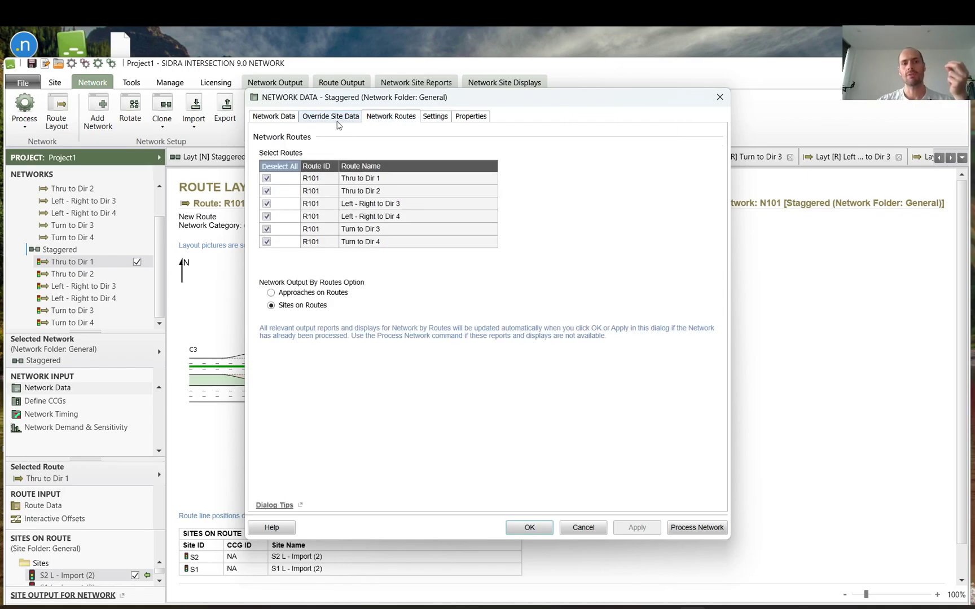
click(337, 121)
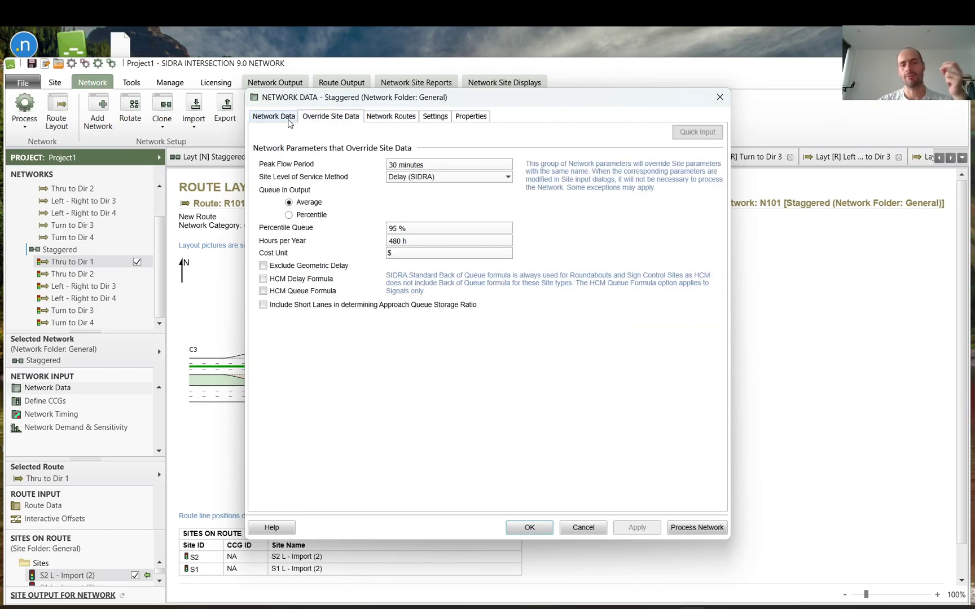
click(289, 120)
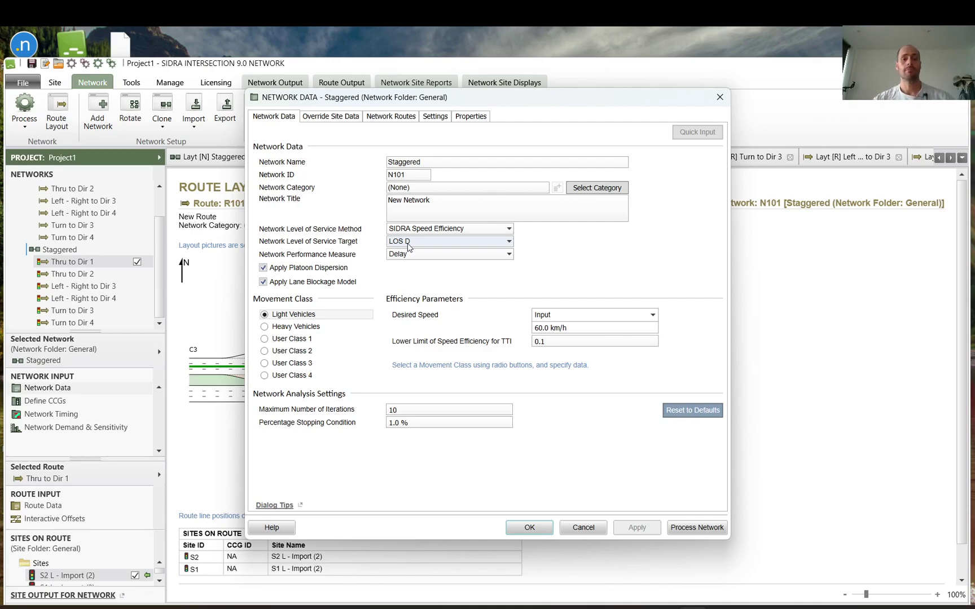
click(420, 257)
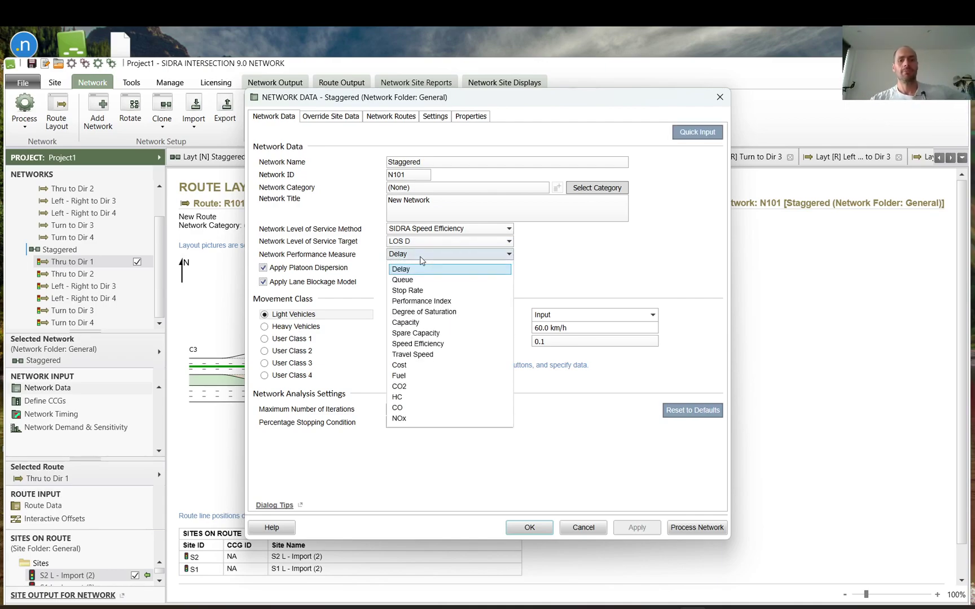
click(554, 270)
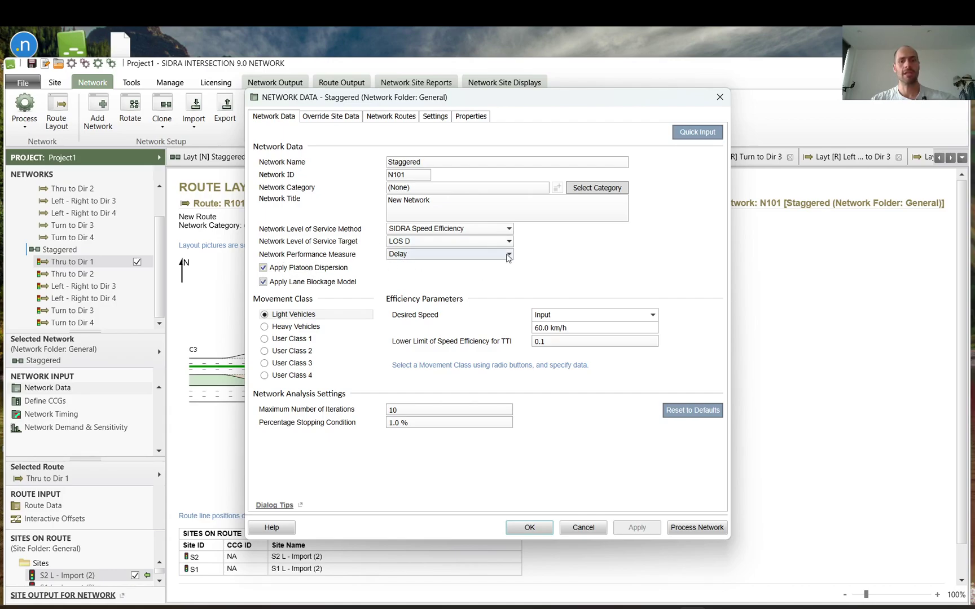
click(508, 255)
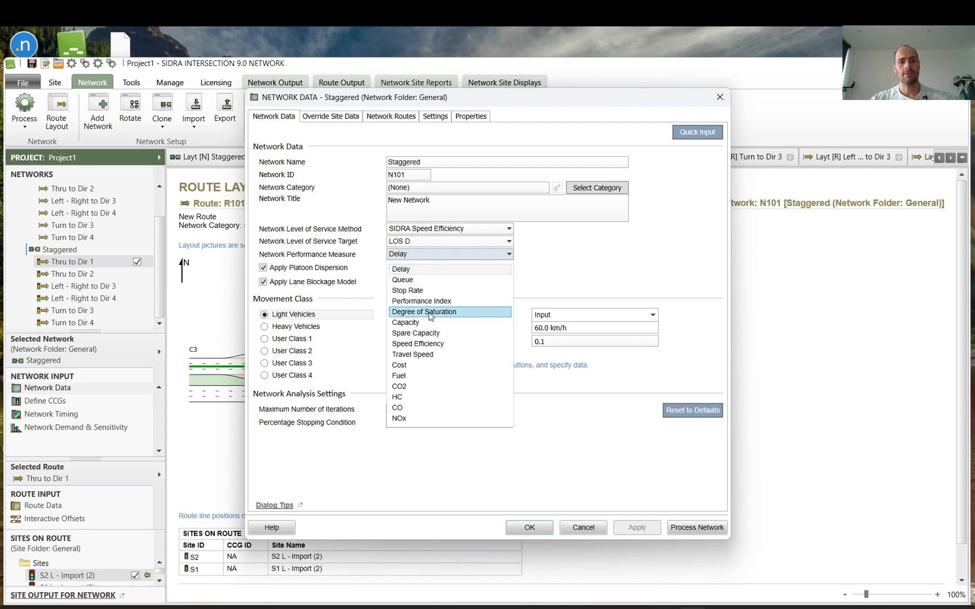
click(552, 253)
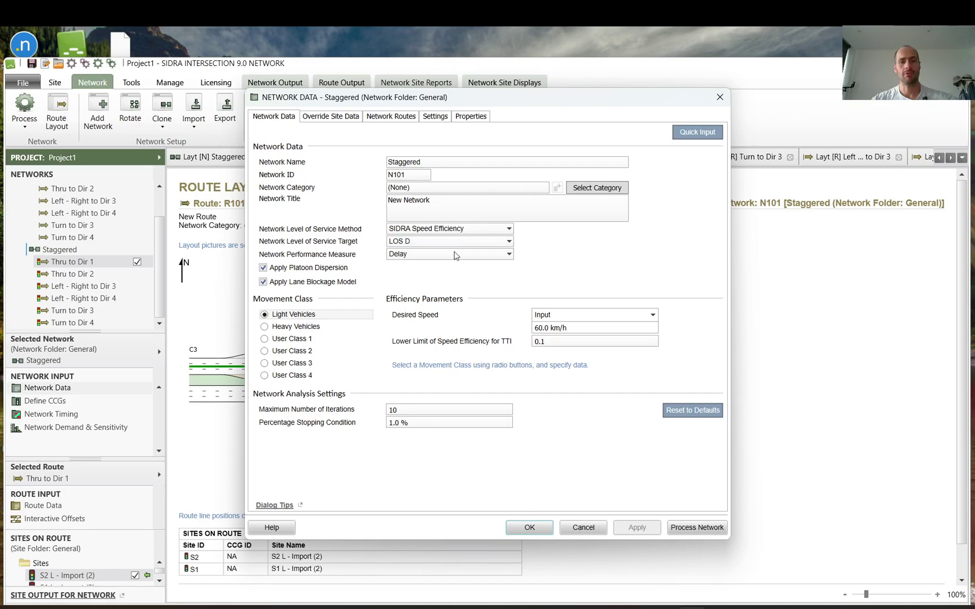
click(524, 526)
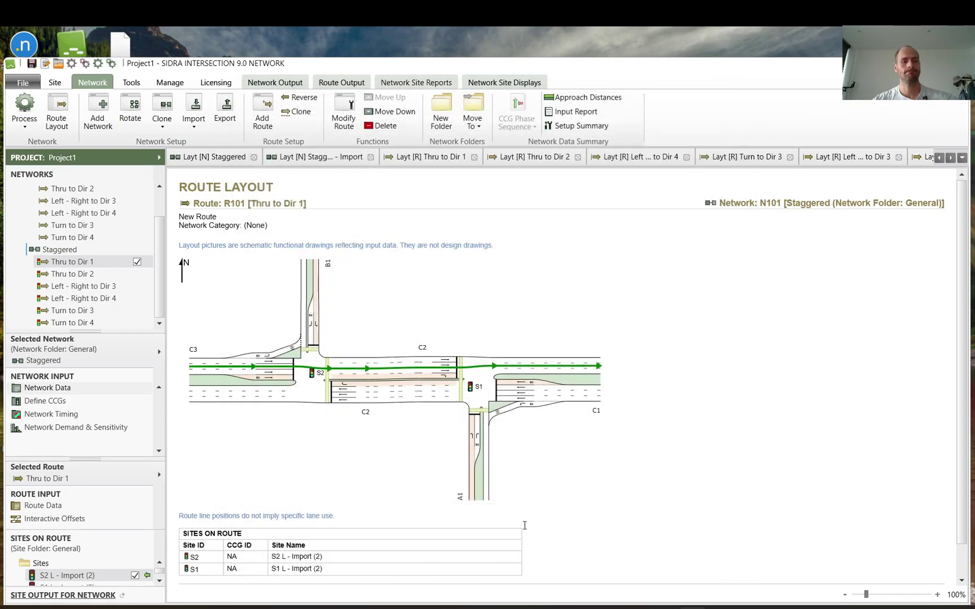
- Add a common control group to the Staggered network and name it Mycontroller
click(40, 404)
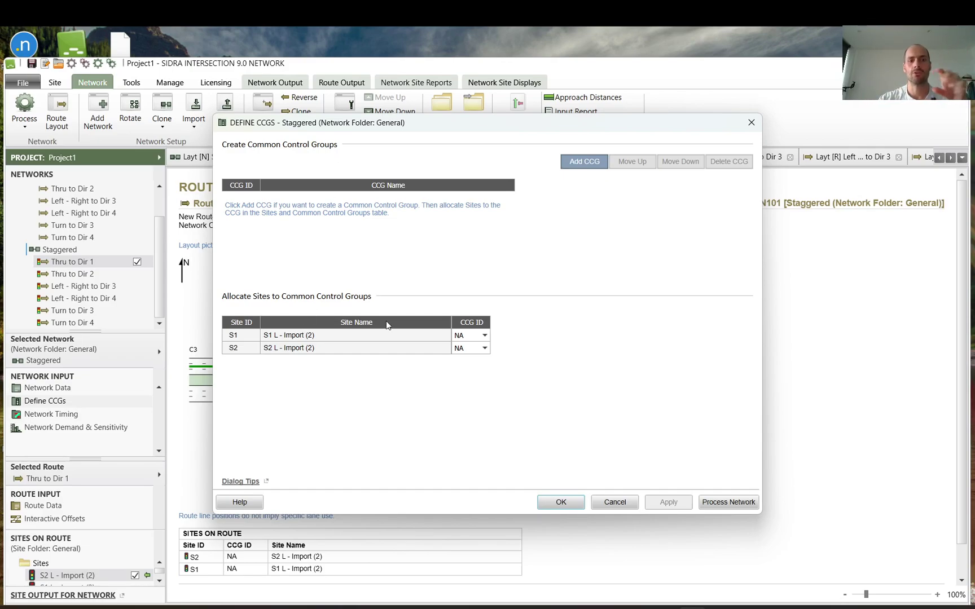
mouse_move(506, 123)
mouse_down()
mouse_move(510, 328)
mouse_move(536, 395)
mouse_up()
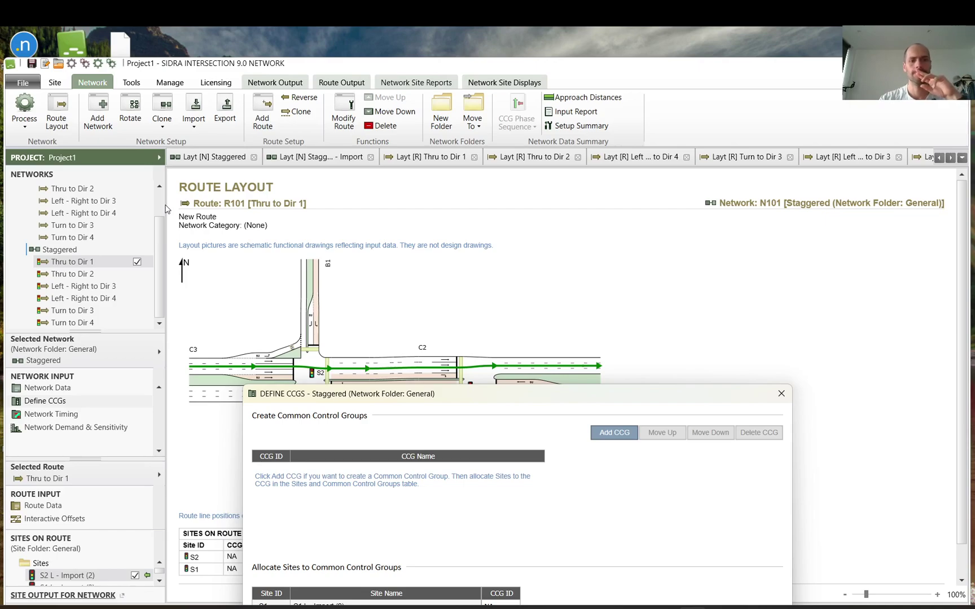
drag(470, 403, 606, 137)
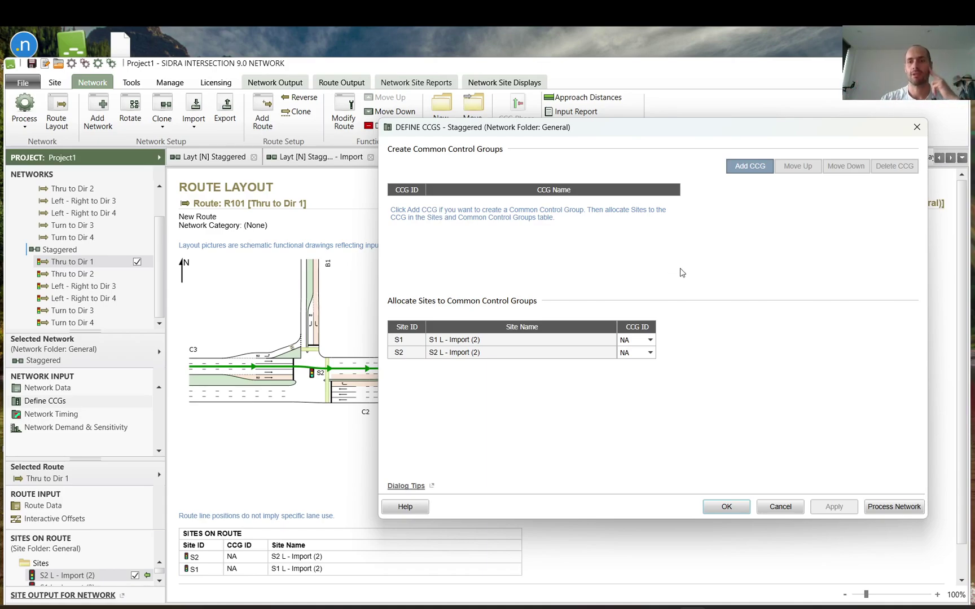
click(750, 167)
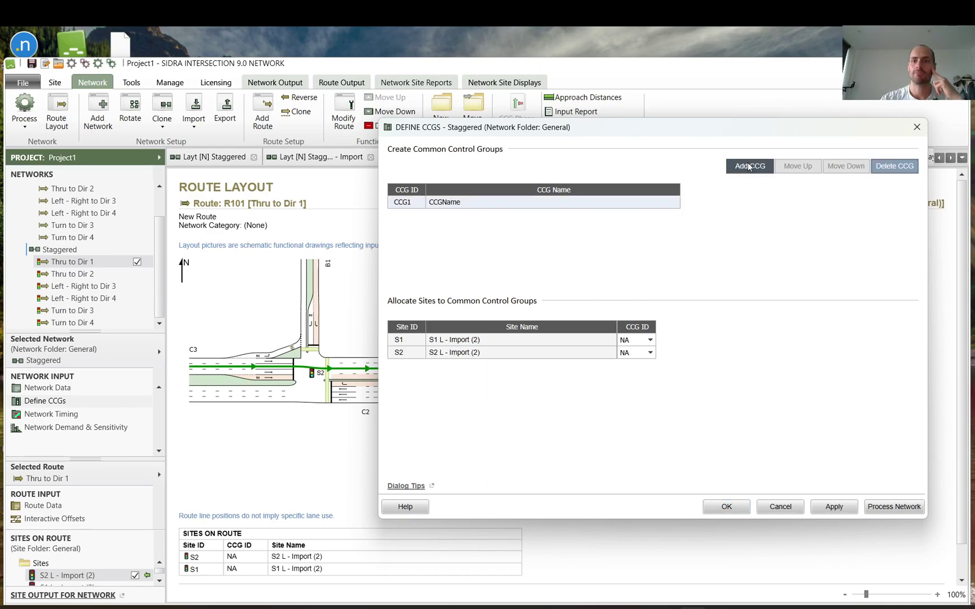
click(486, 206)
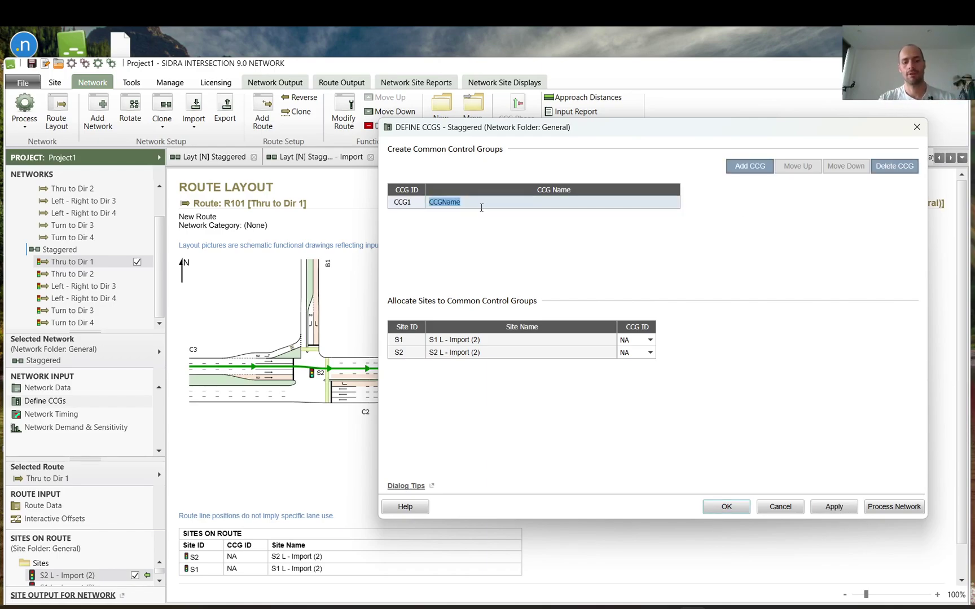
text(Myc)
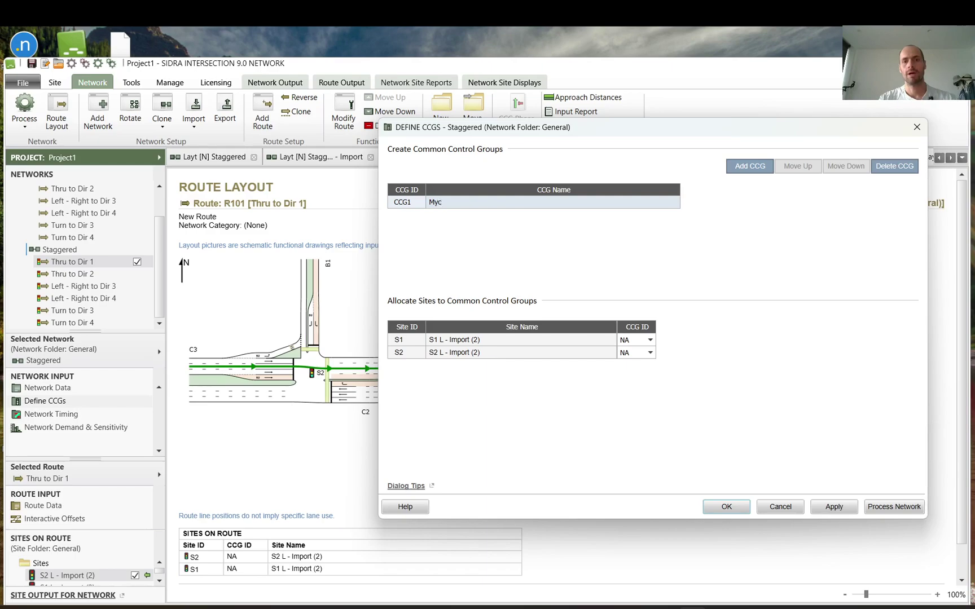
text(ontroller)
click(624, 271)
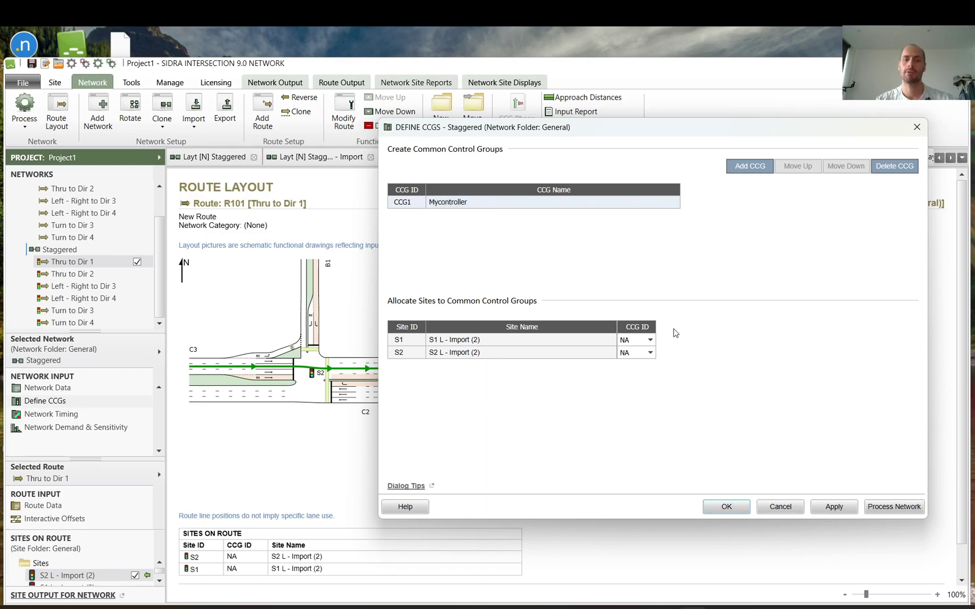
- Allocate sites S1 and S2 to the common control group CCG1 - Mycontroller and save the group definition
click(647, 341)
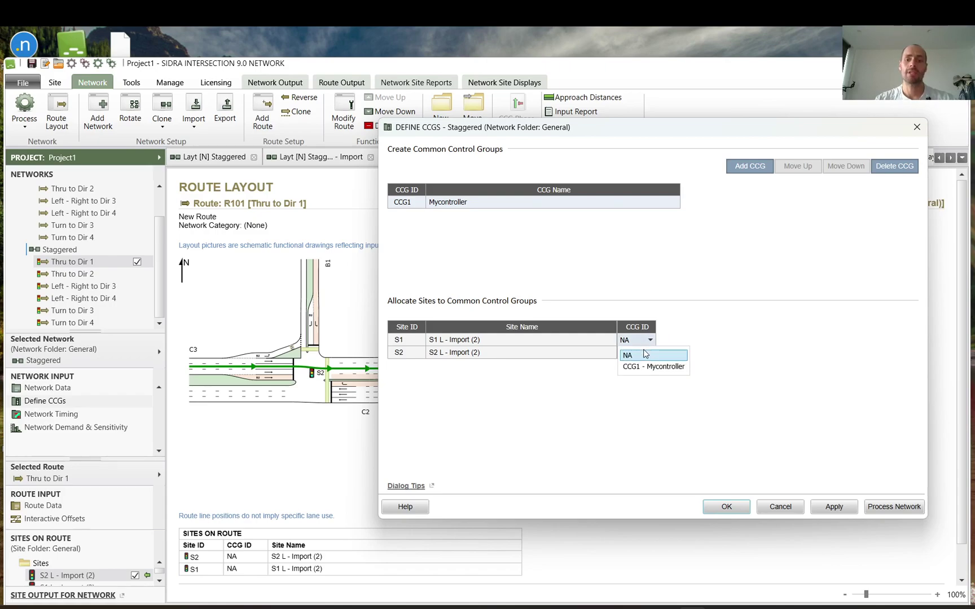
click(646, 368)
click(648, 353)
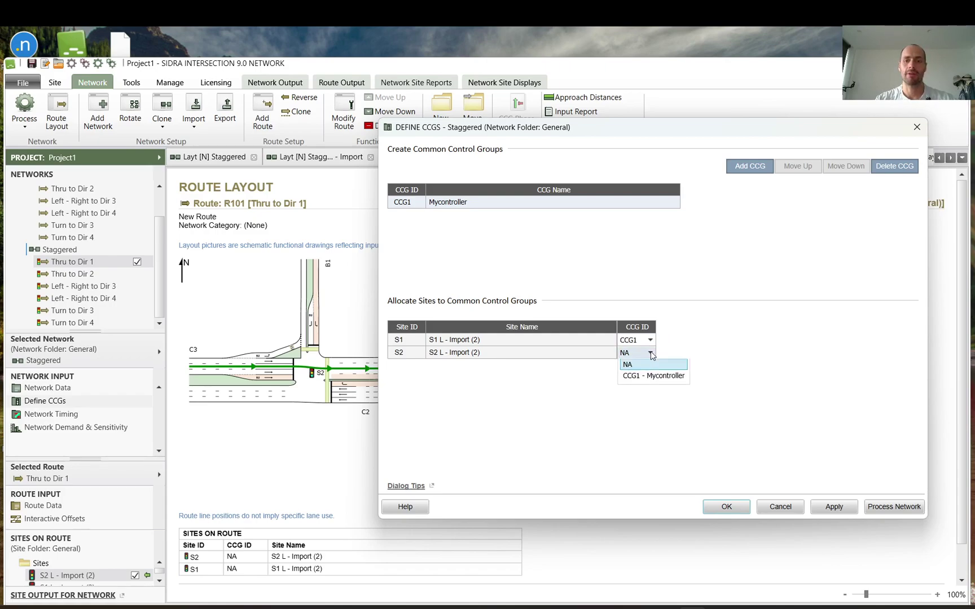
click(636, 381)
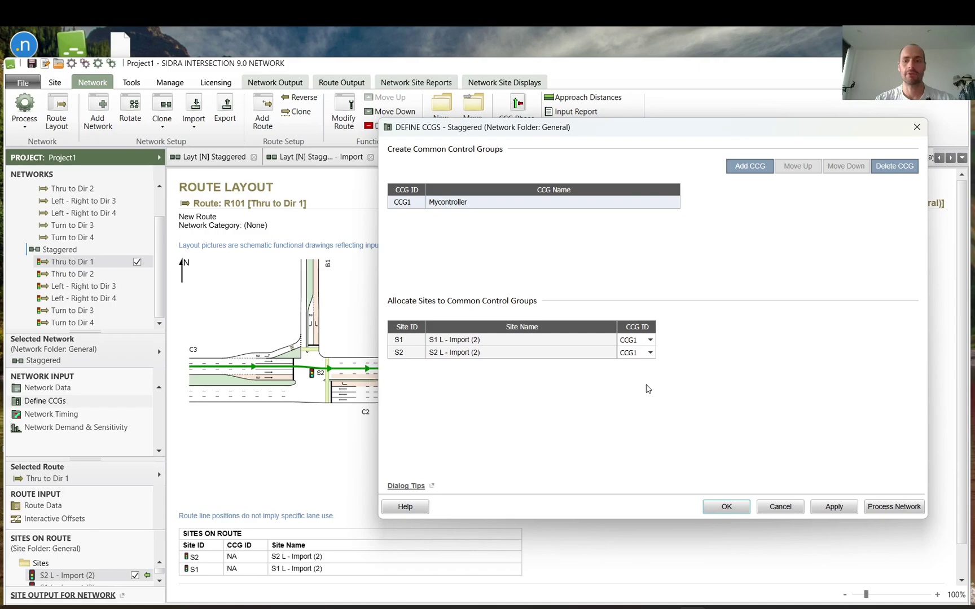
click(727, 507)
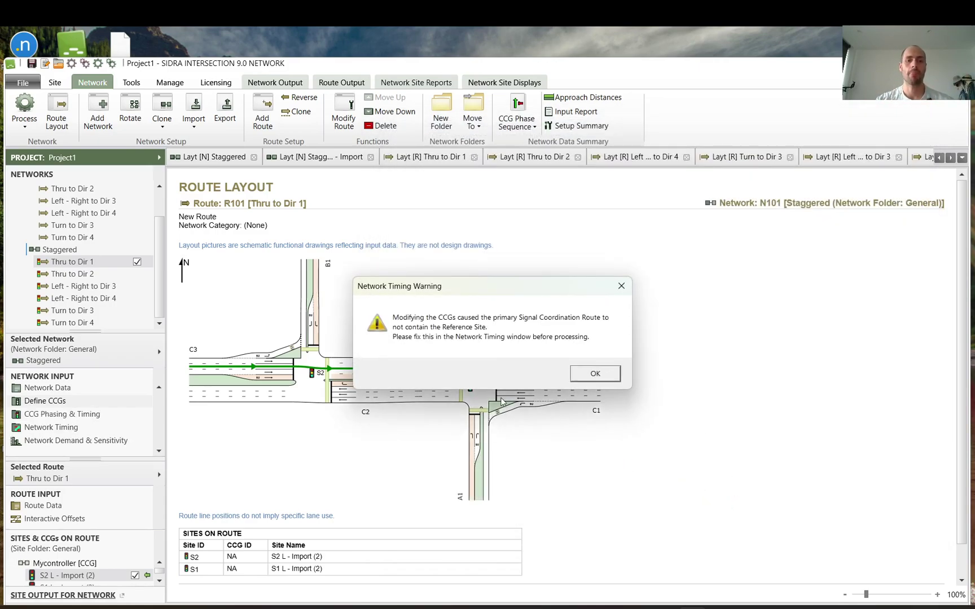
click(595, 374)
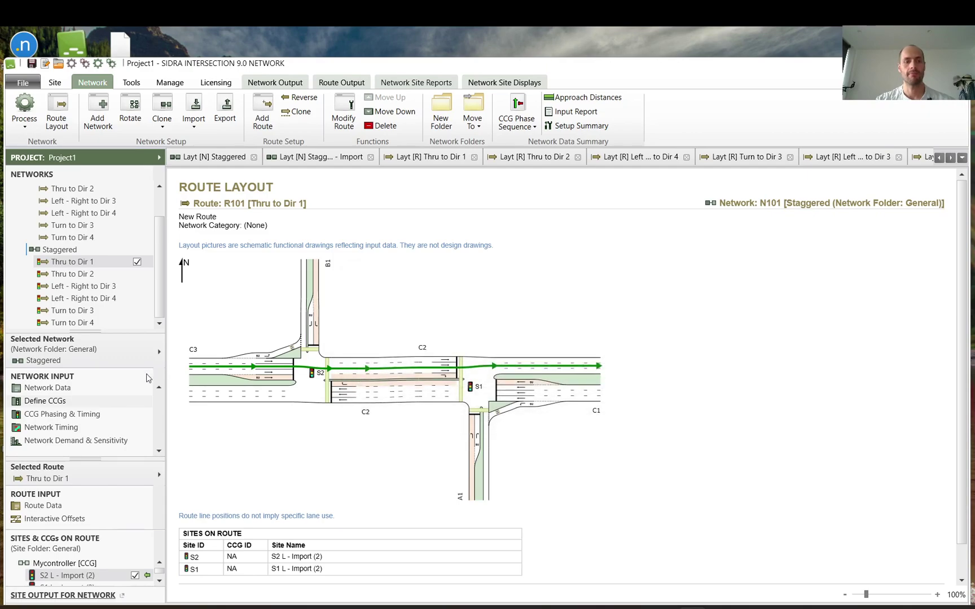
- Add a third phase to the CCG Phasing sequence of Mycontroller in the Staggered network
click(48, 416)
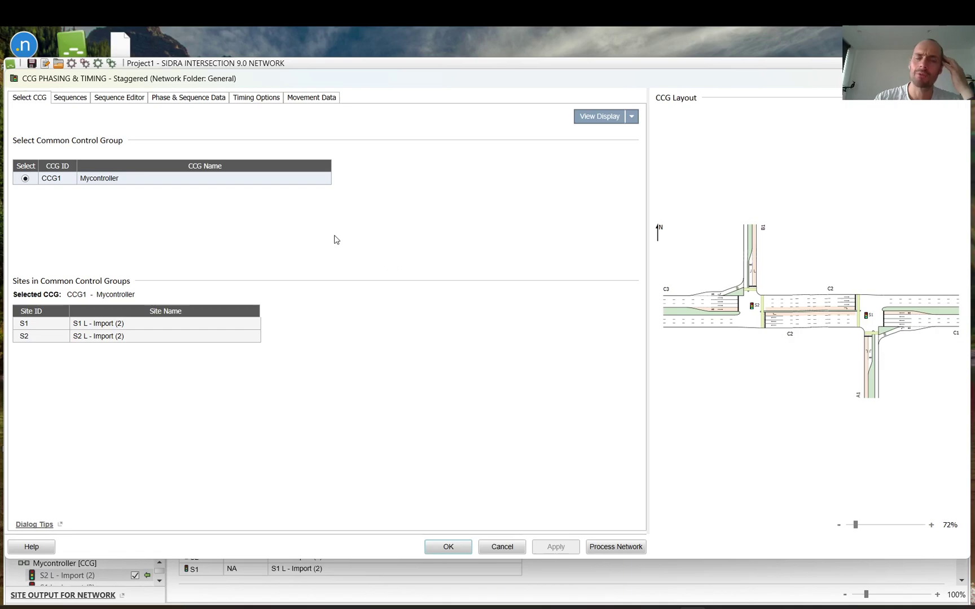
click(70, 98)
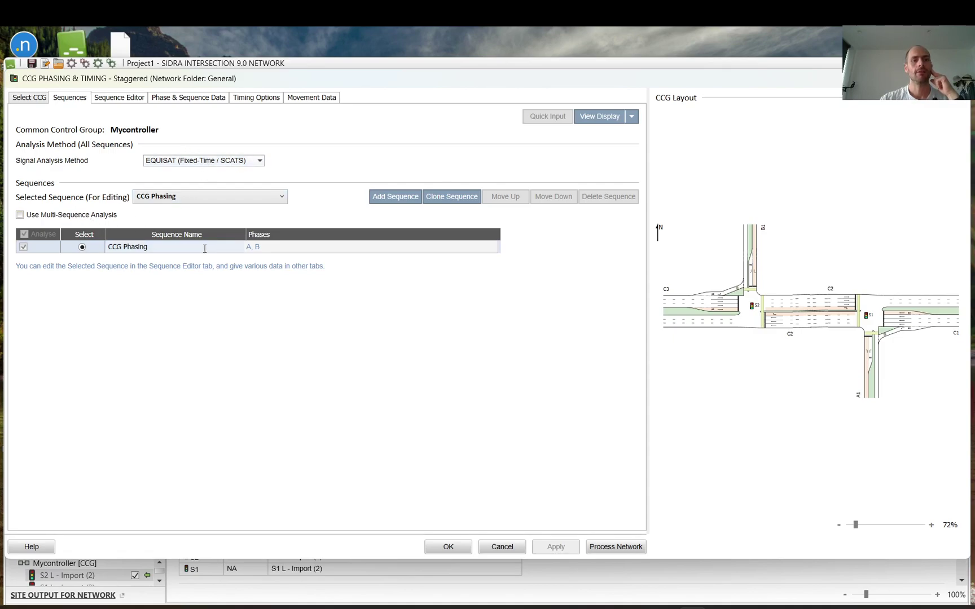
click(140, 102)
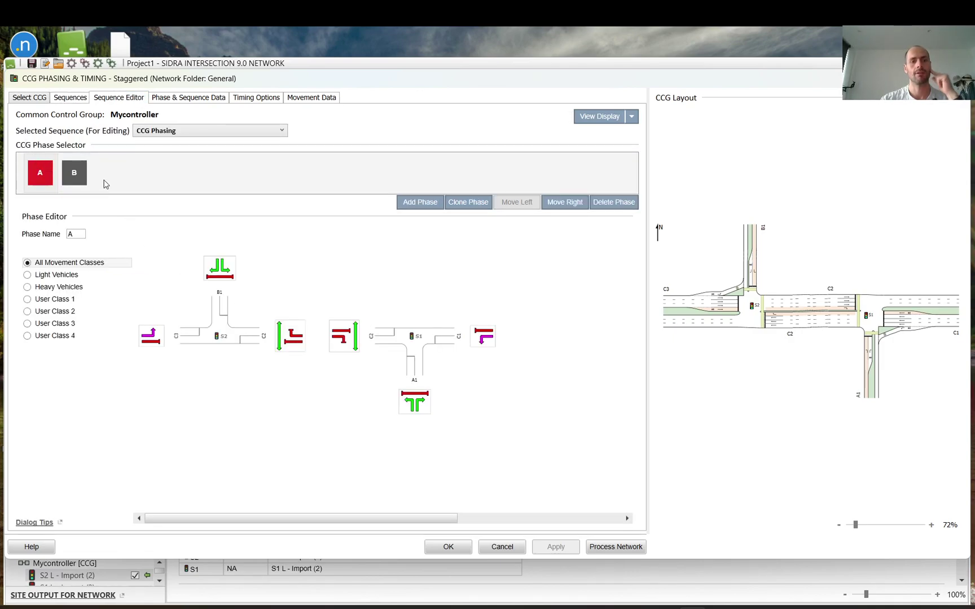
click(420, 202)
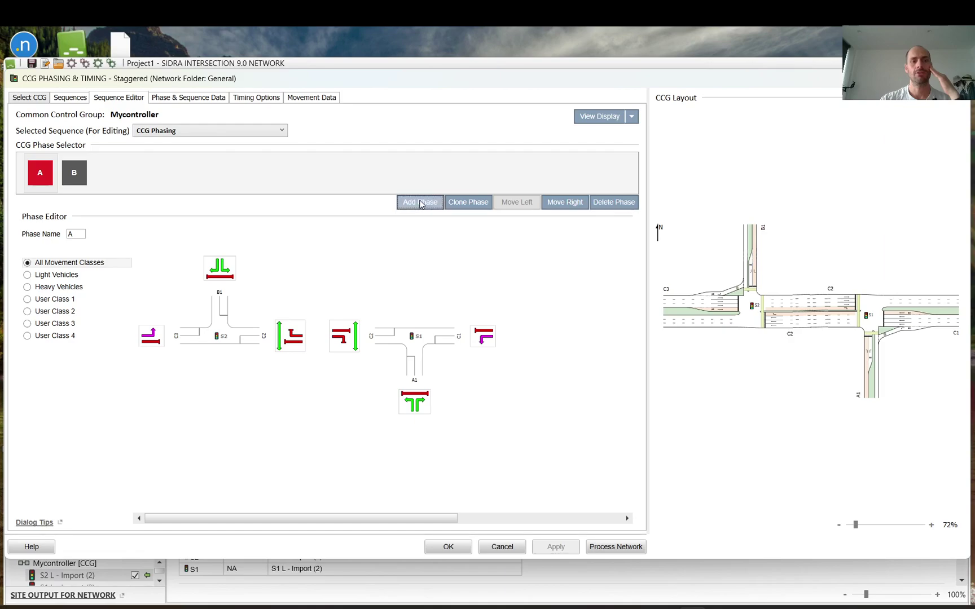
- In phase A, run the main-road through movements and the pedestrian crossings at B1 and A1, stopping the side-road turns and C2 crossings
click(48, 176)
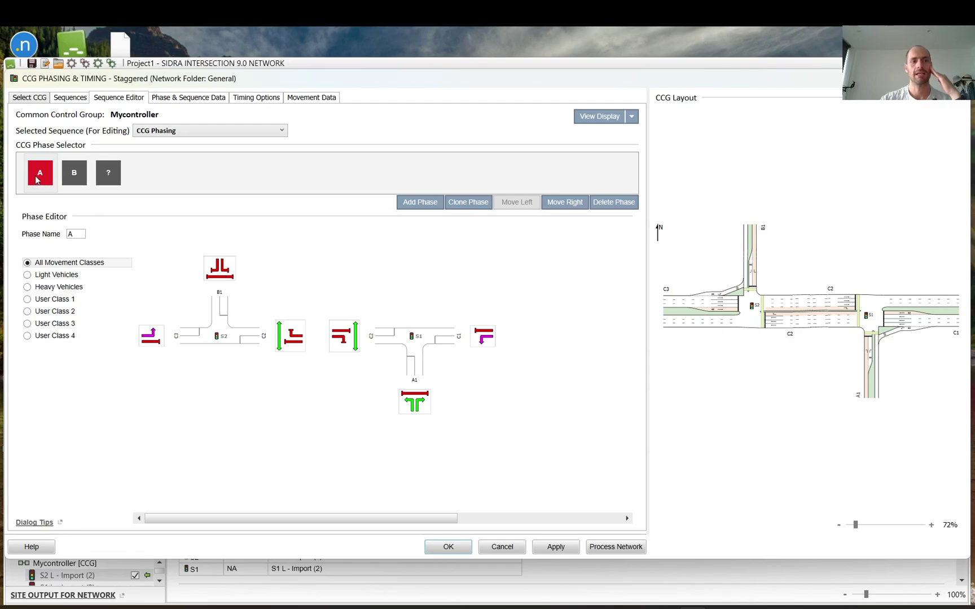
click(356, 340)
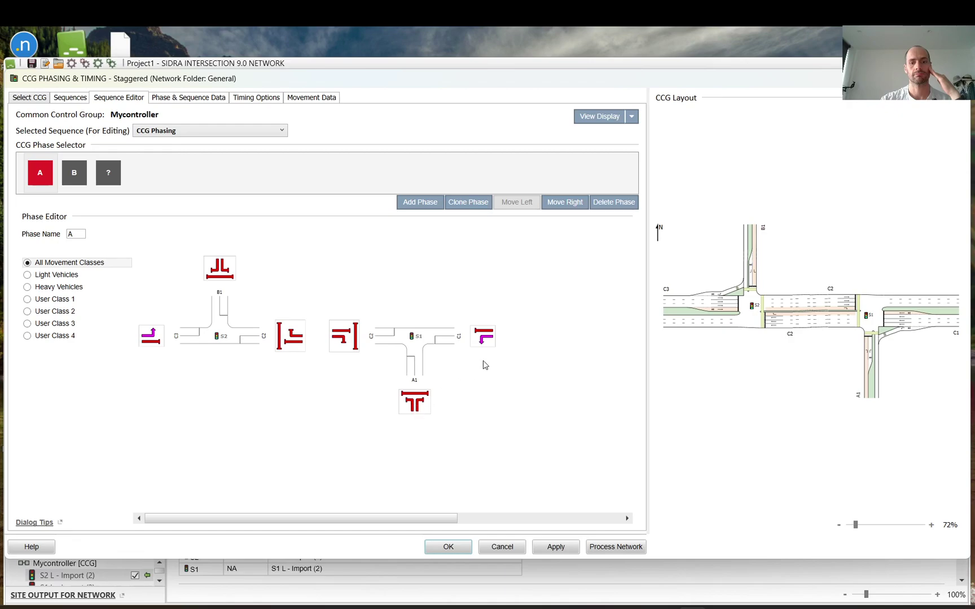
click(484, 333)
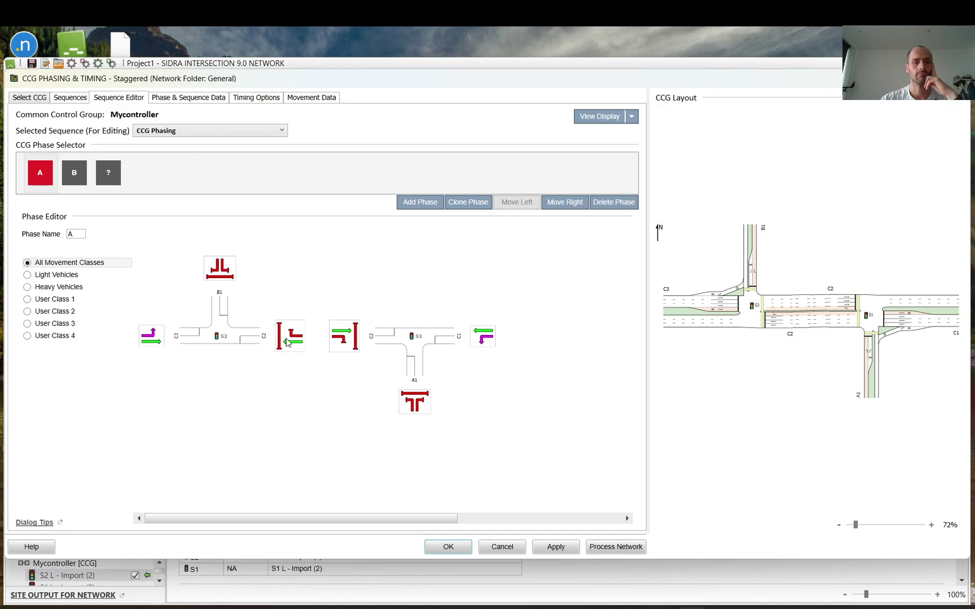
click(426, 399)
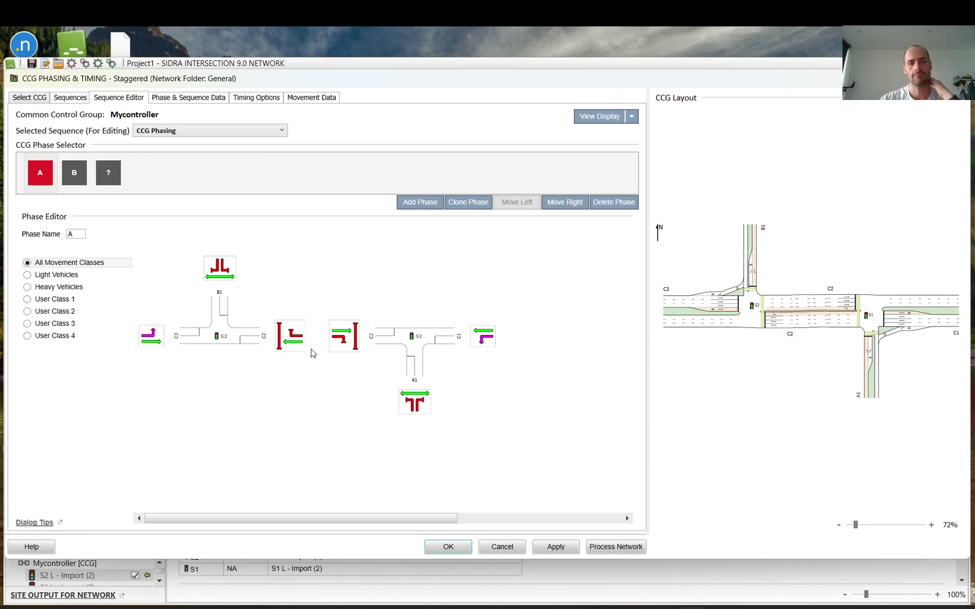
- In phase B, stop all through movements, the turn from C2 at S2 and the pedestrian crossings at B1 and A1
click(78, 170)
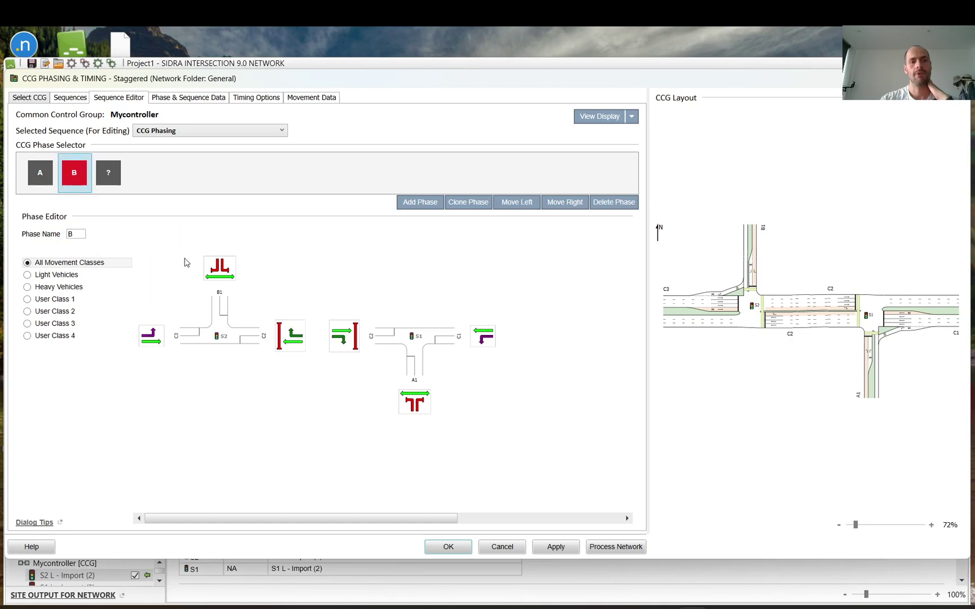
click(152, 344)
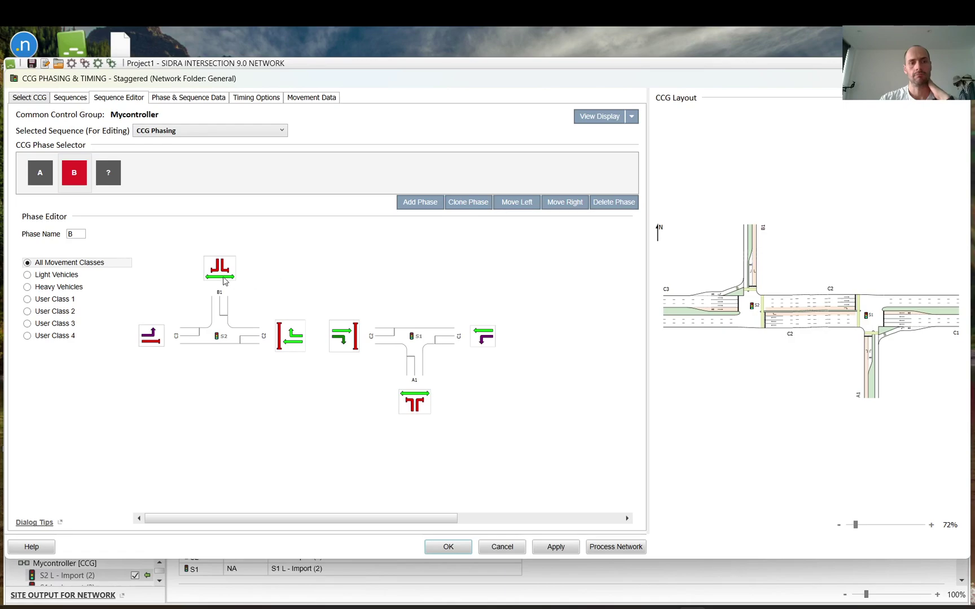
click(294, 340)
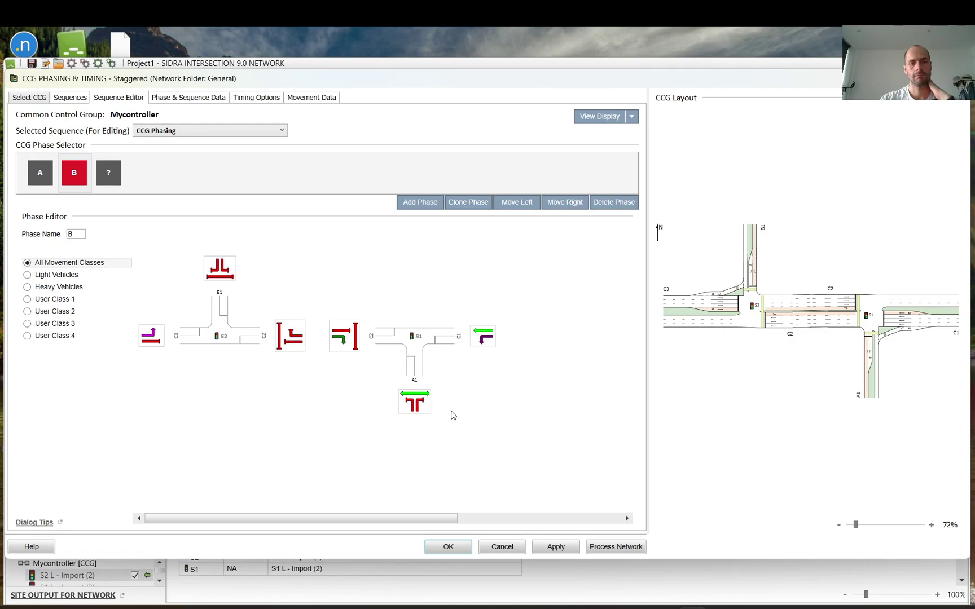
click(417, 396)
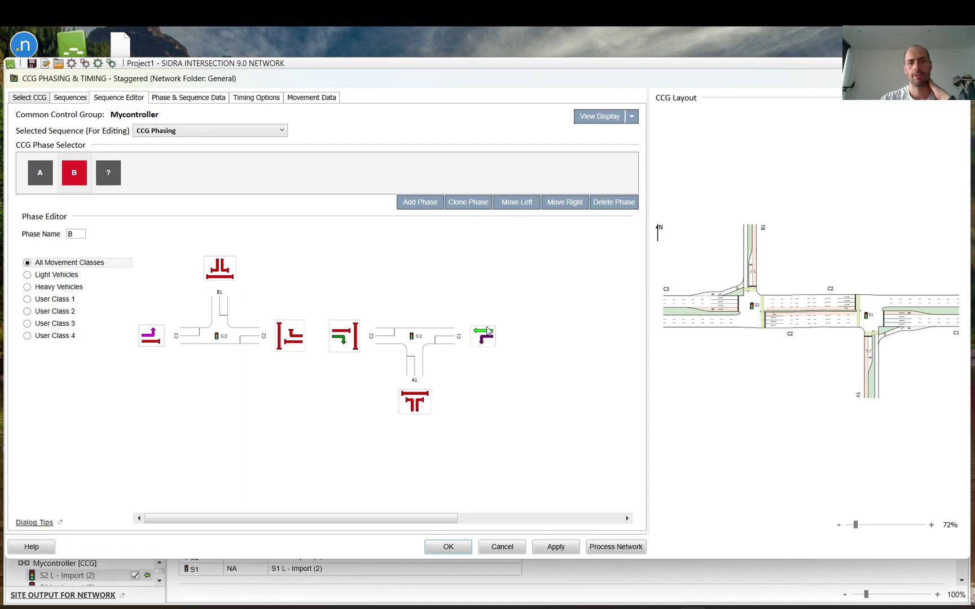
click(485, 336)
- Name the newly added third phase C and save the CCG phasing data
click(108, 172)
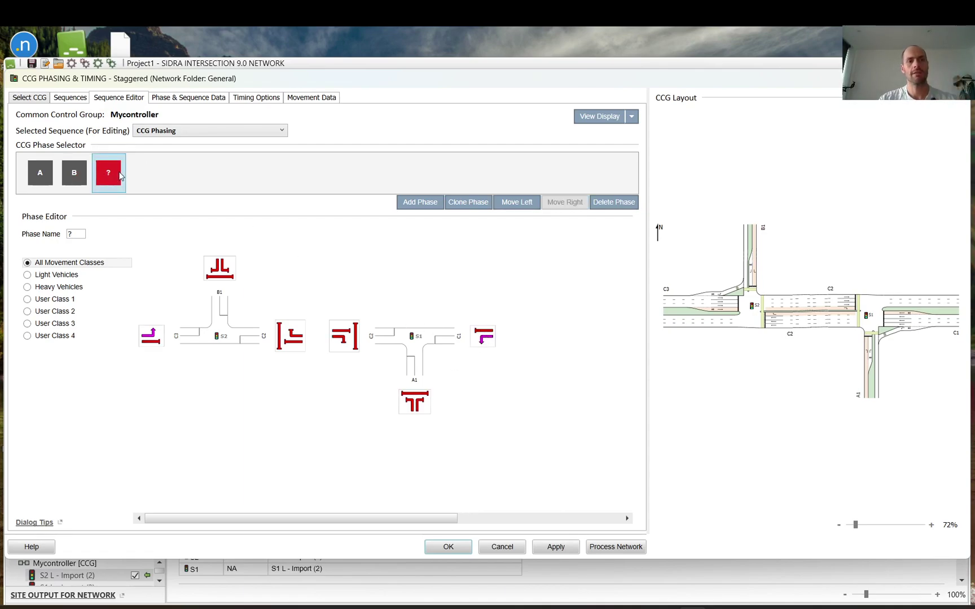
double_click(73, 233)
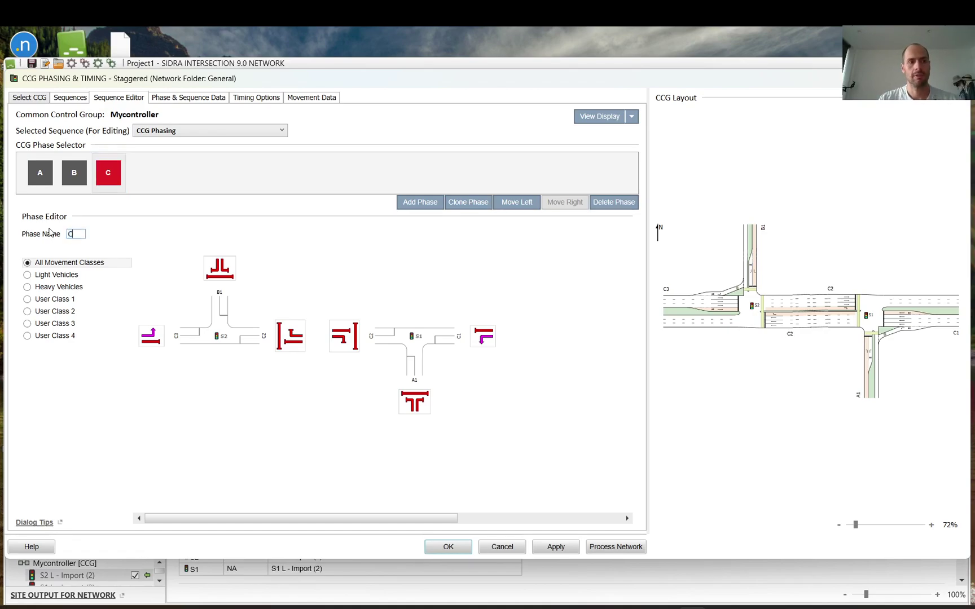
click(467, 545)
- Examine the movements in phases A, B and C of the Staggered T Signals L-R CCG L - Import network's phasing sequence
scroll(77, 233, up, 1)
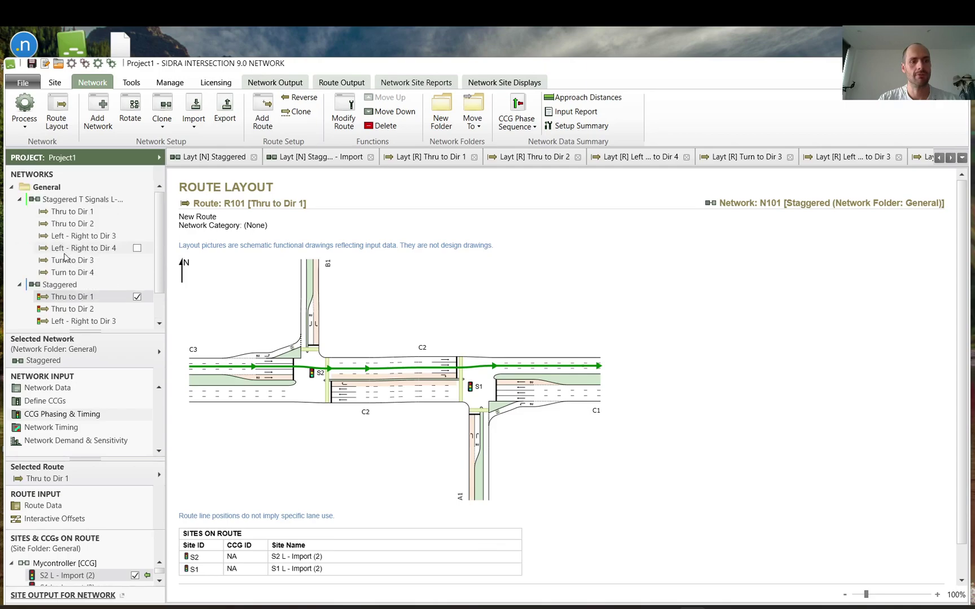
click(73, 199)
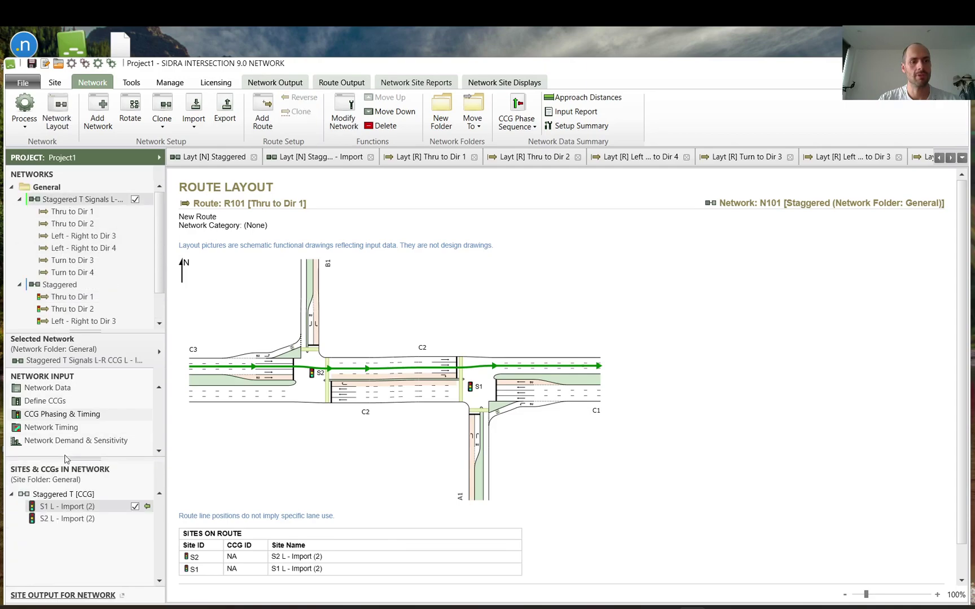
click(56, 427)
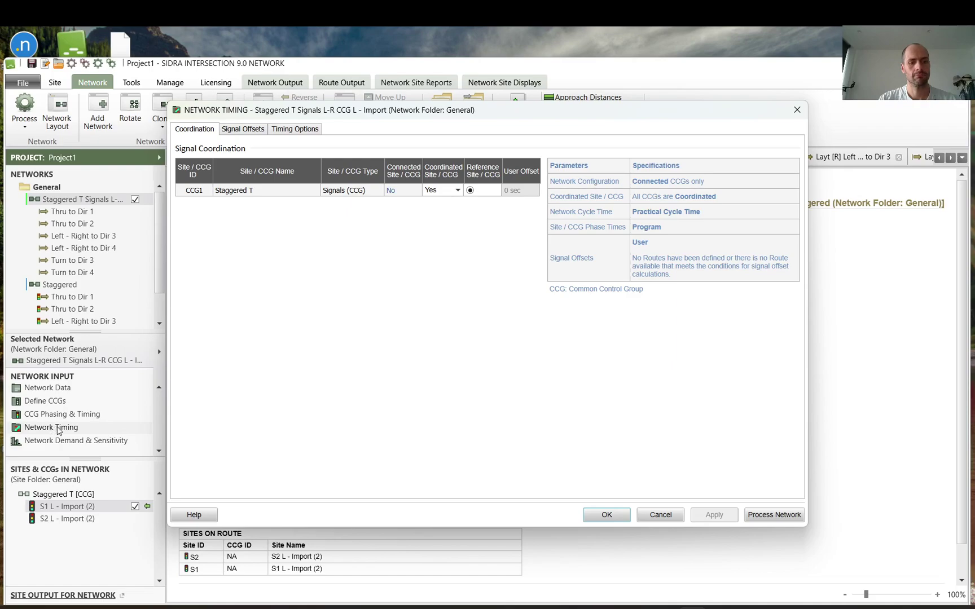
key(Escape)
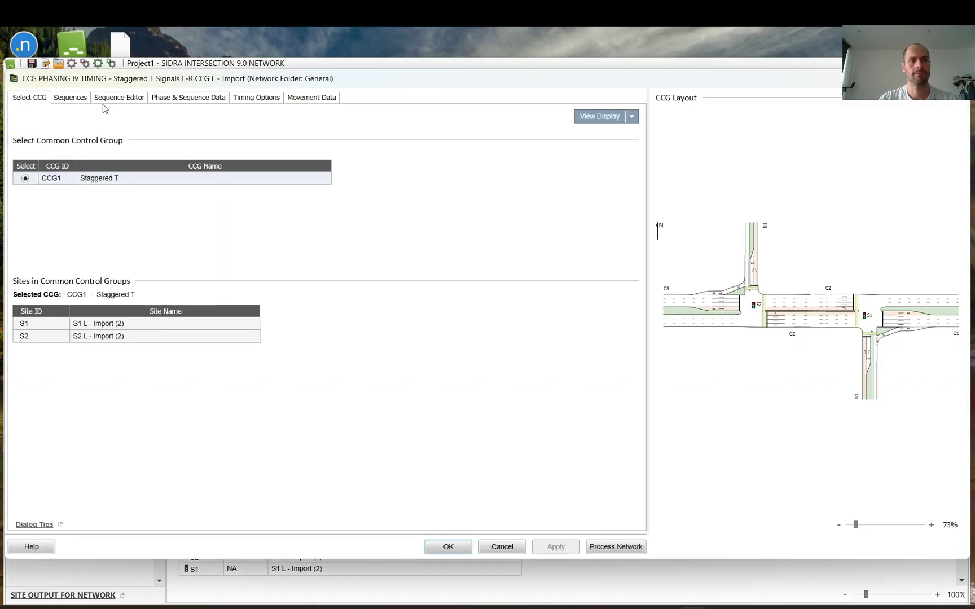
click(69, 97)
click(126, 100)
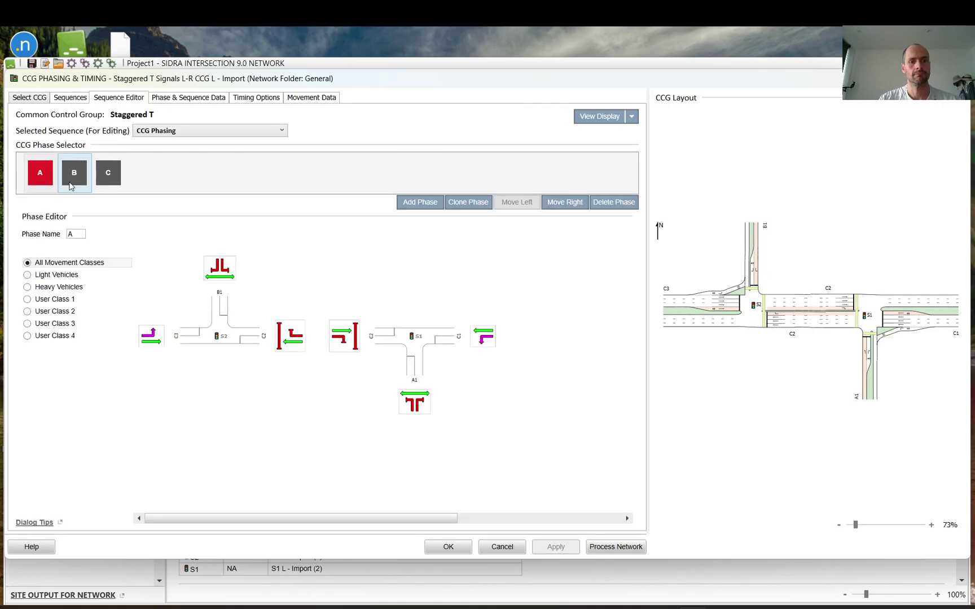
click(79, 190)
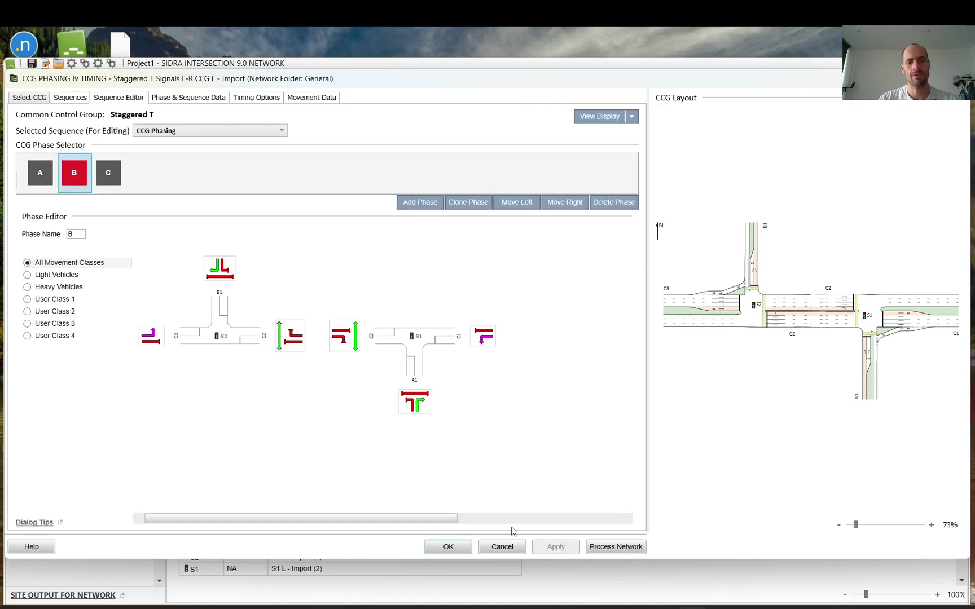
click(124, 178)
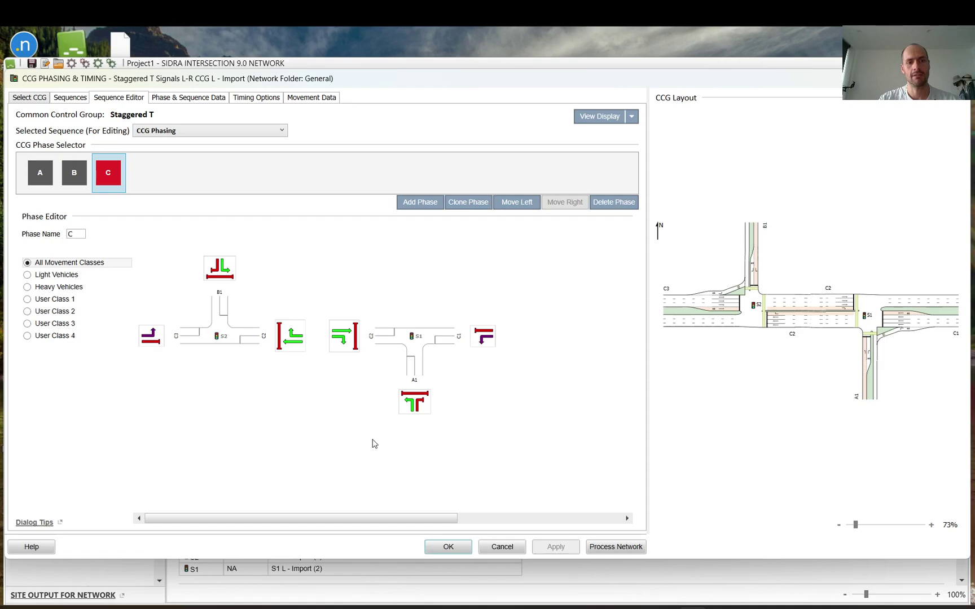
click(502, 547)
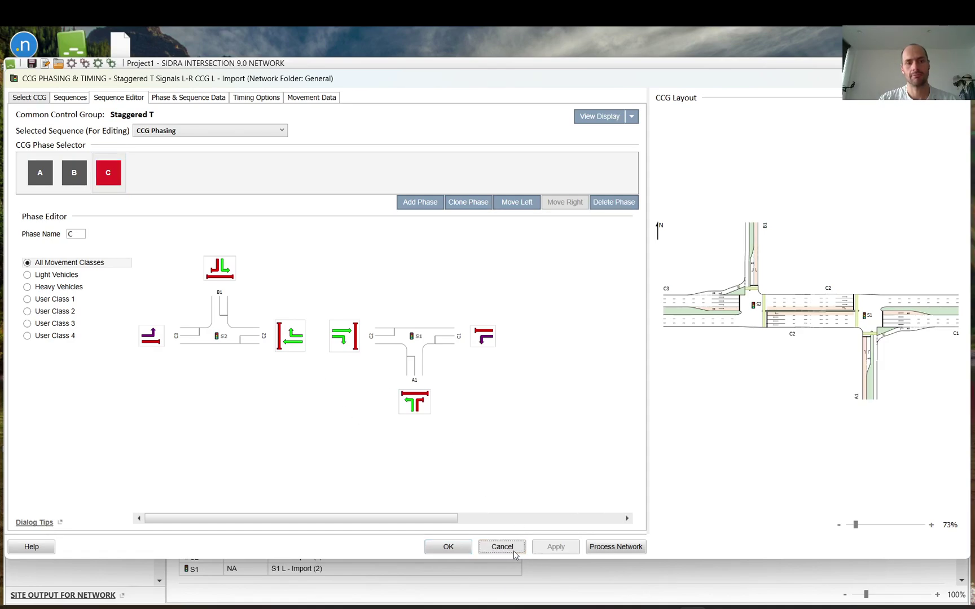
- In phase B of the Staggered network, run the right turns from B1 and A1 and the C2 pedestrian crossings, and stop the C2 turn at S1
scroll(77, 320, down, 1)
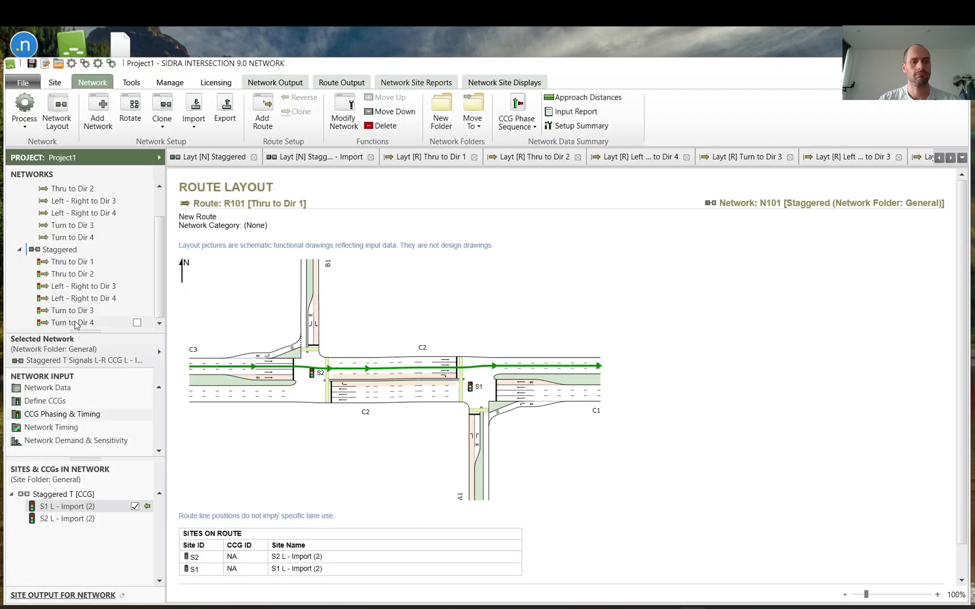
click(65, 253)
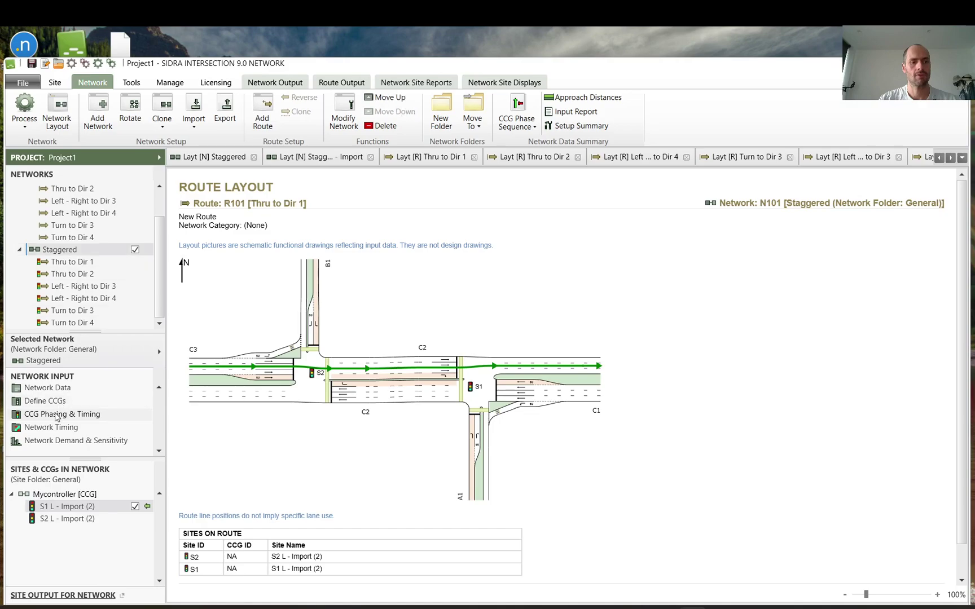
click(57, 416)
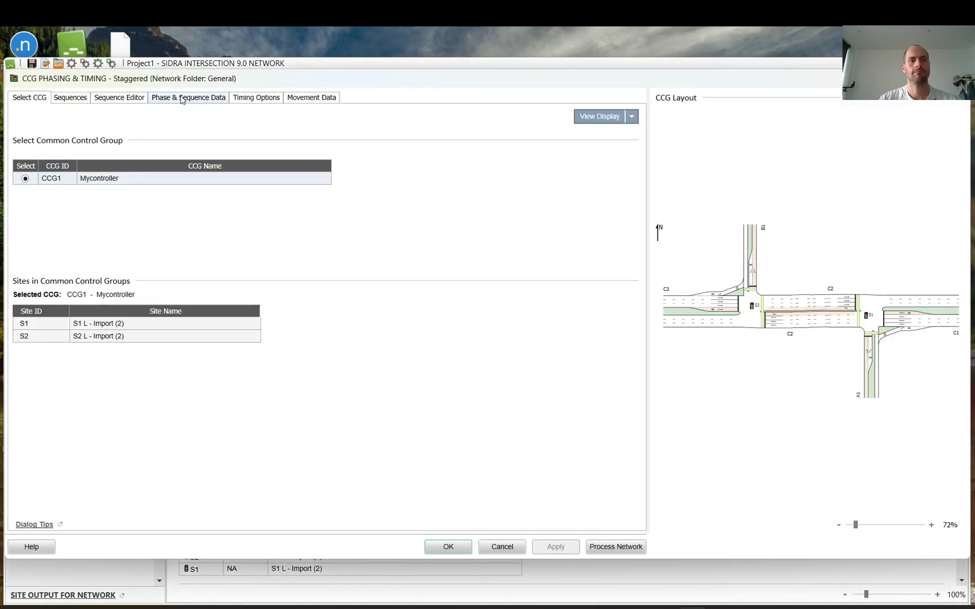
click(121, 97)
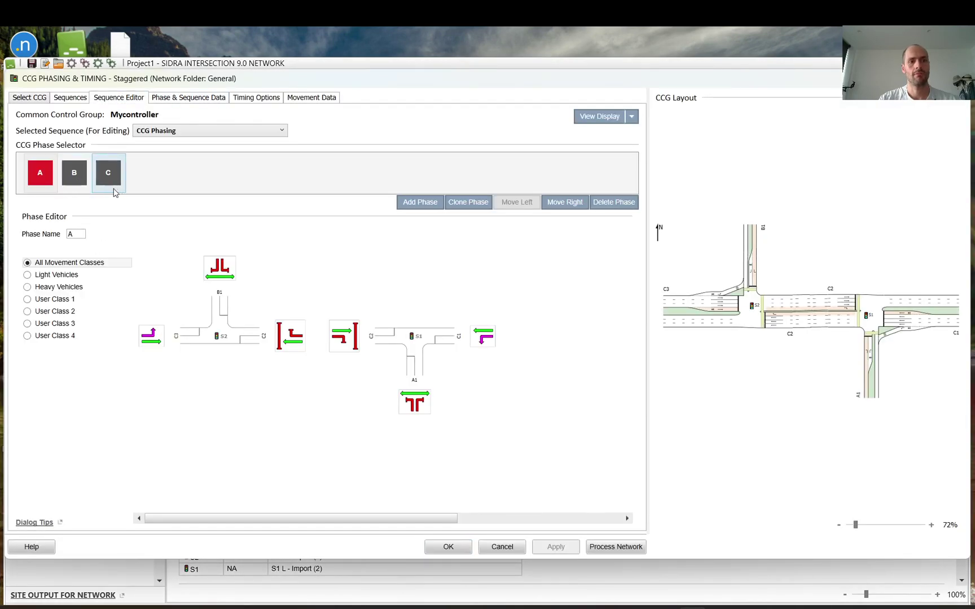
click(78, 185)
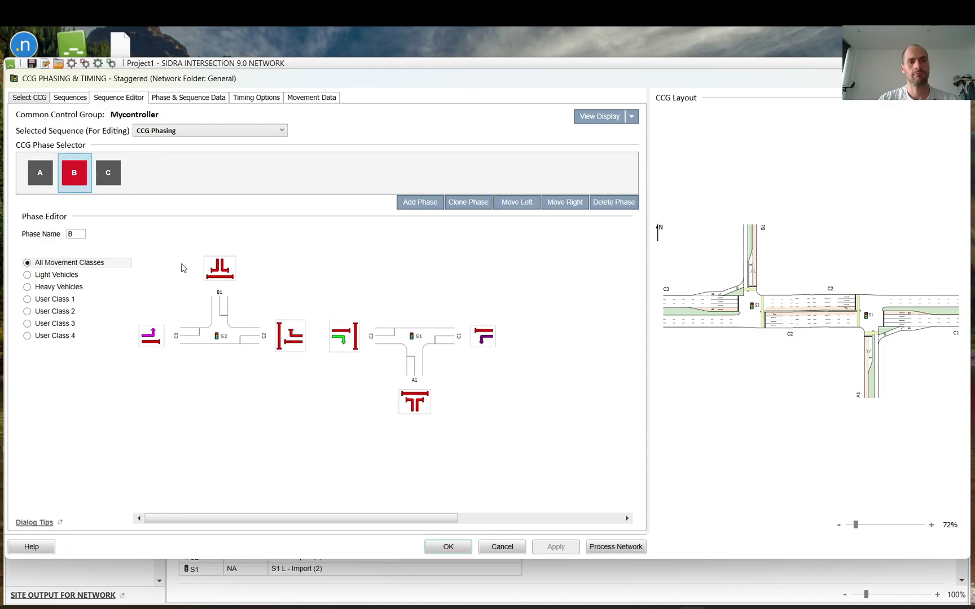
click(219, 271)
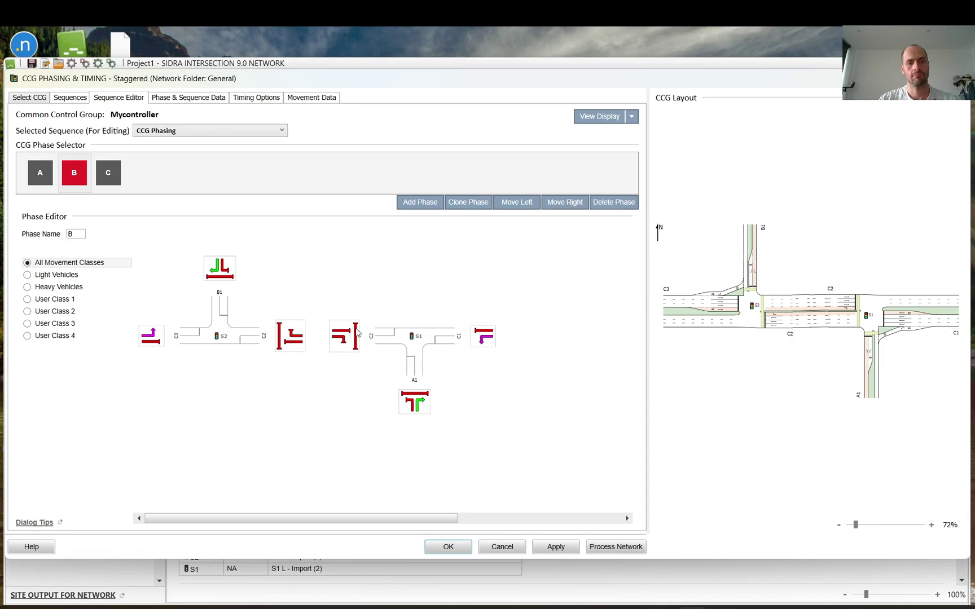
click(279, 336)
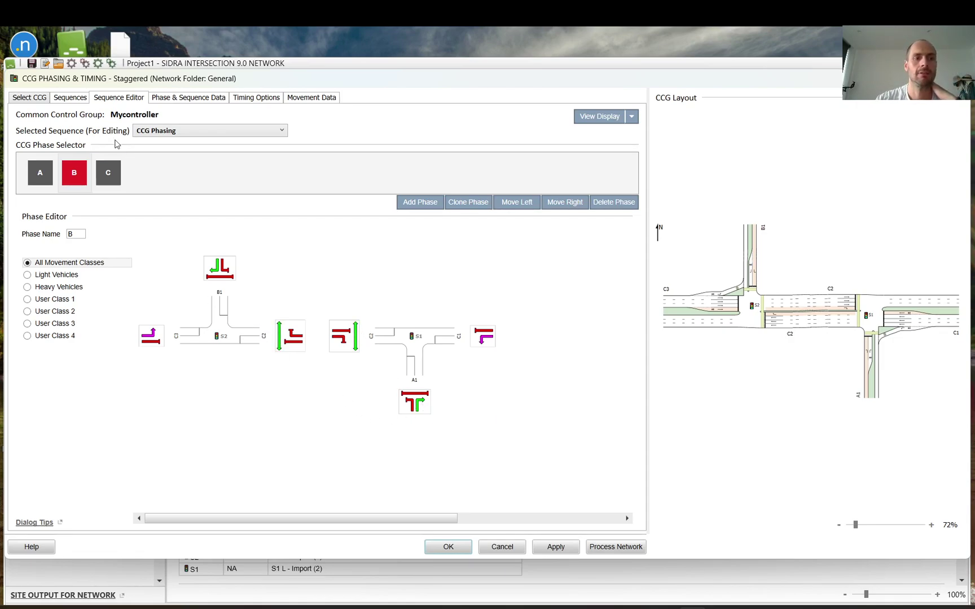
- In phase C of the Staggered network, run the through and right-turn movements from C2 at both S2 and S1, and save the phasing
click(118, 179)
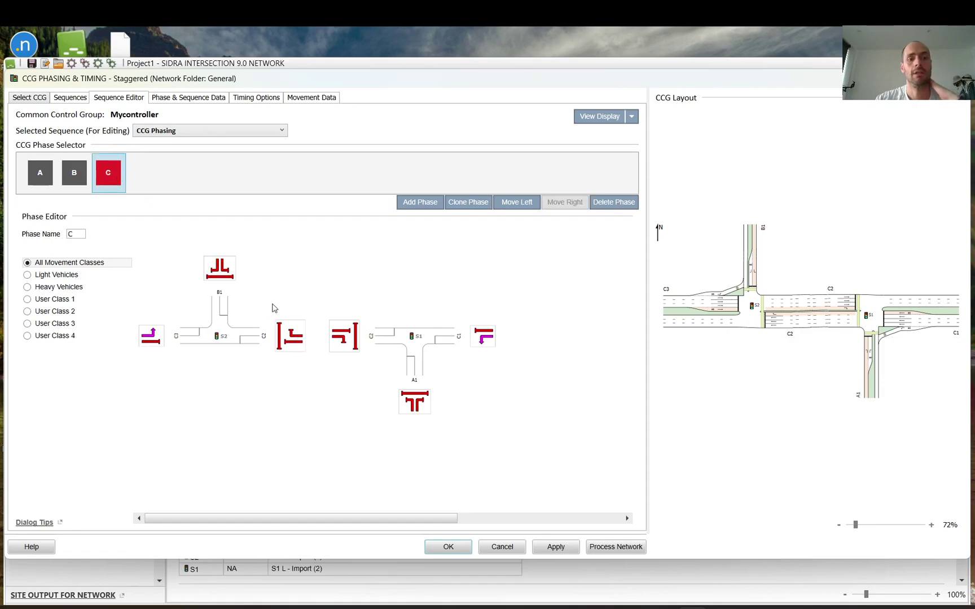
click(294, 337)
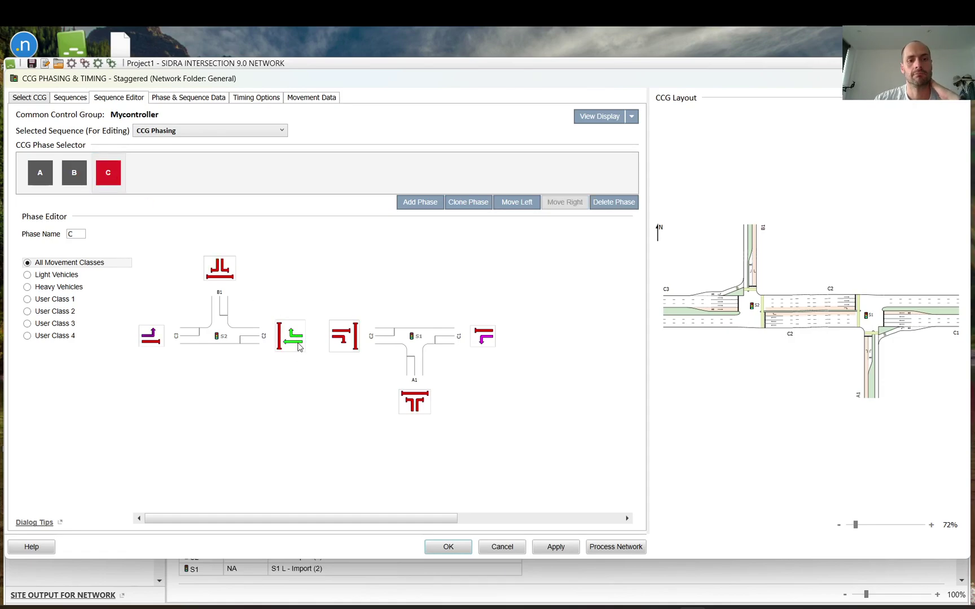
click(345, 337)
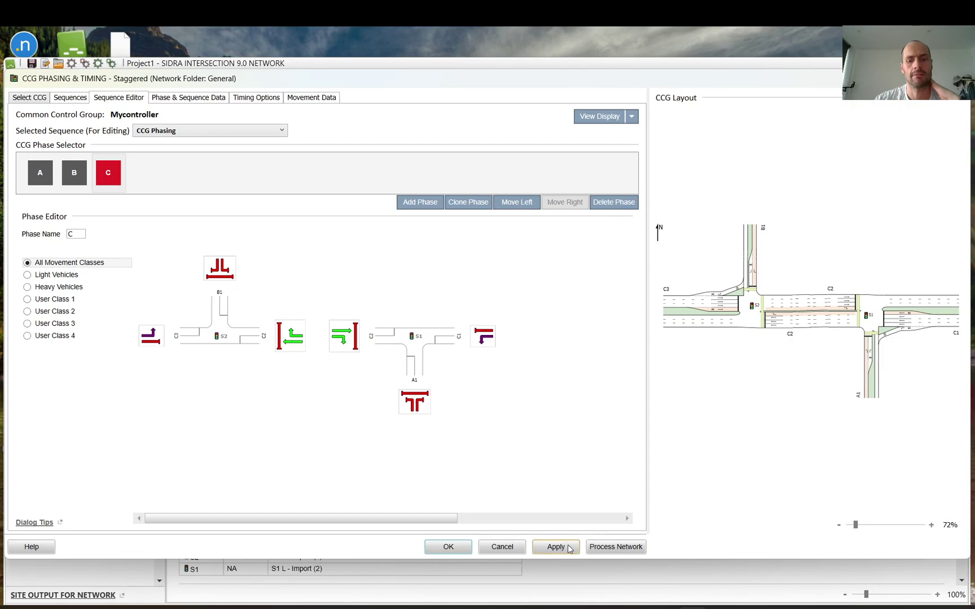
click(446, 547)
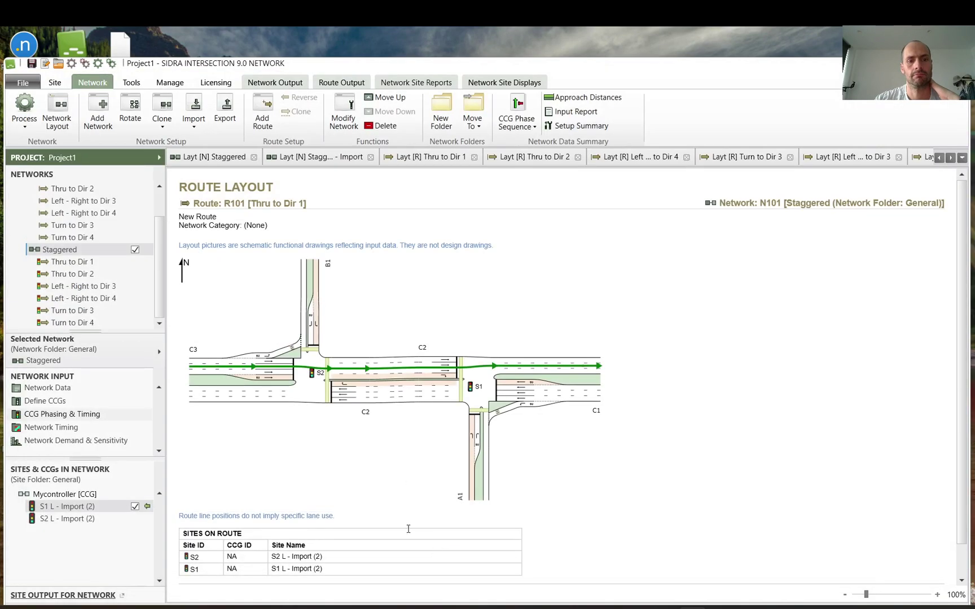
- Examine the phase C movements in the Staggered T Signals L-R CCG L - Import network's sequence
scroll(97, 226, up, 1)
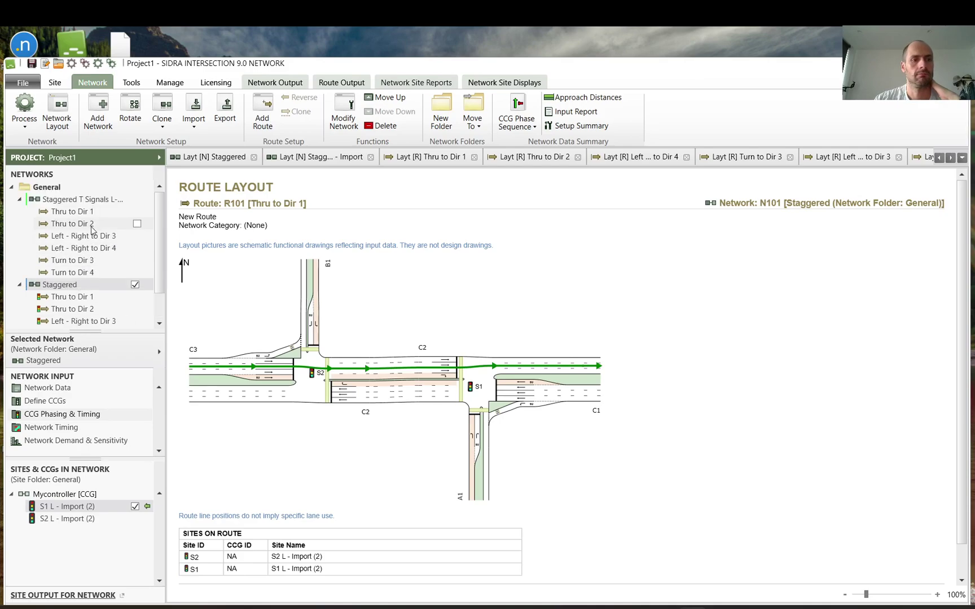
click(71, 202)
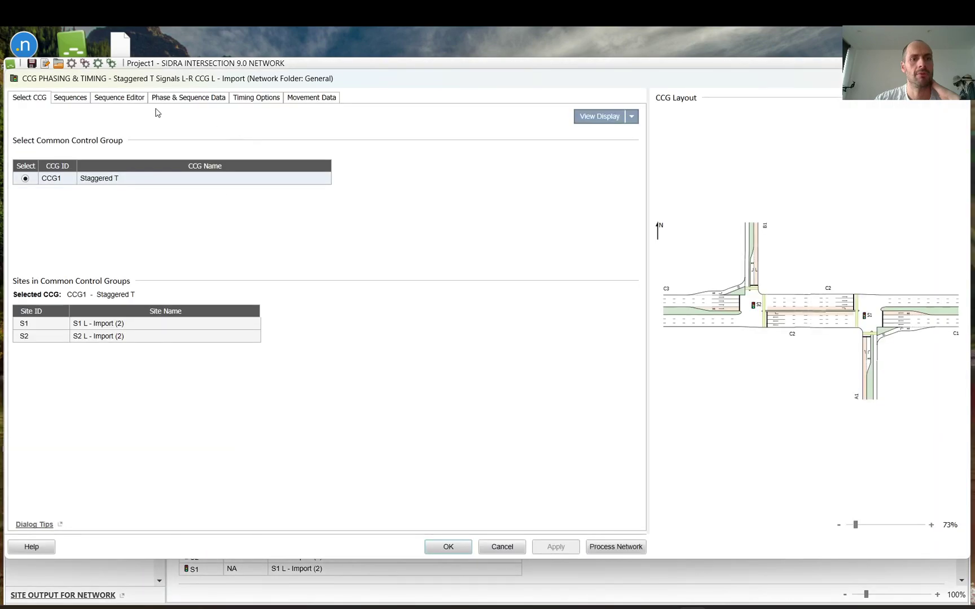
click(117, 102)
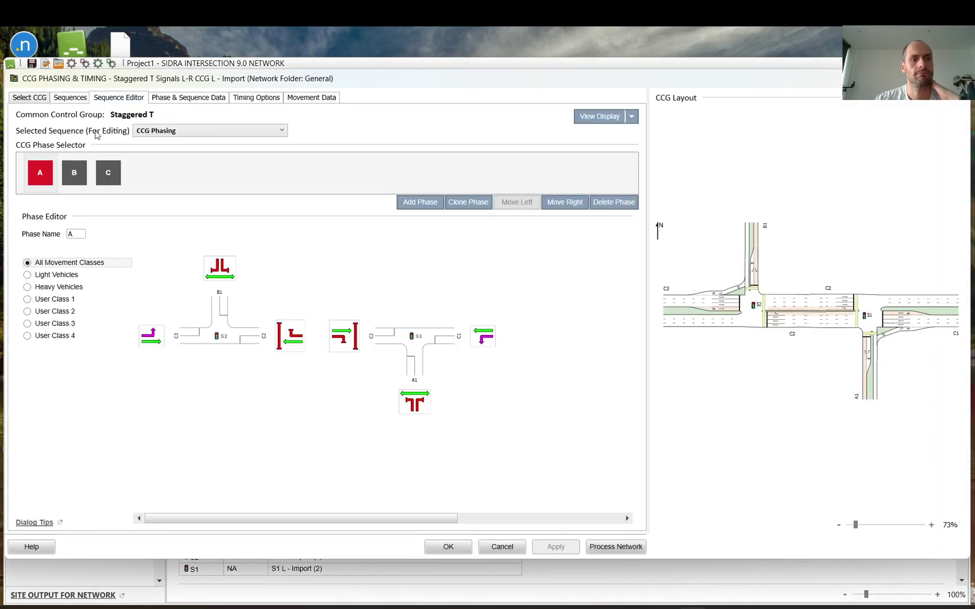
click(117, 175)
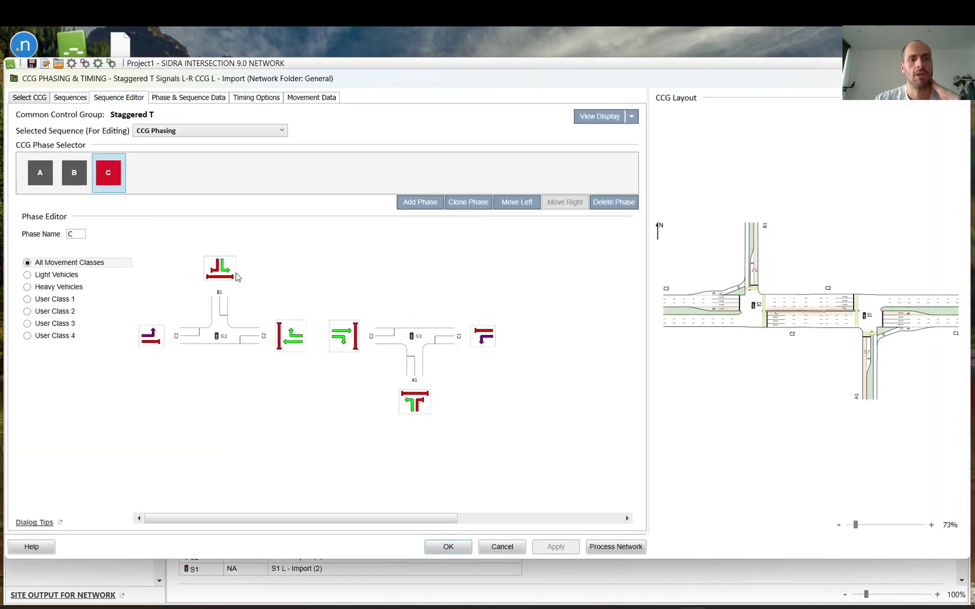
click(502, 547)
- In phase C of the Staggered network, run the left turns from B1 and A1
click(56, 284)
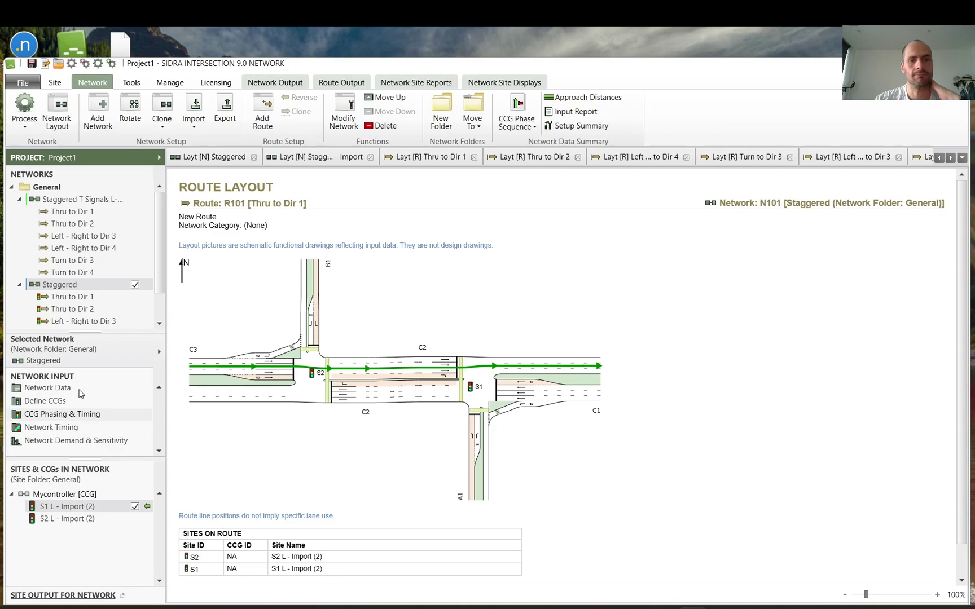
click(52, 415)
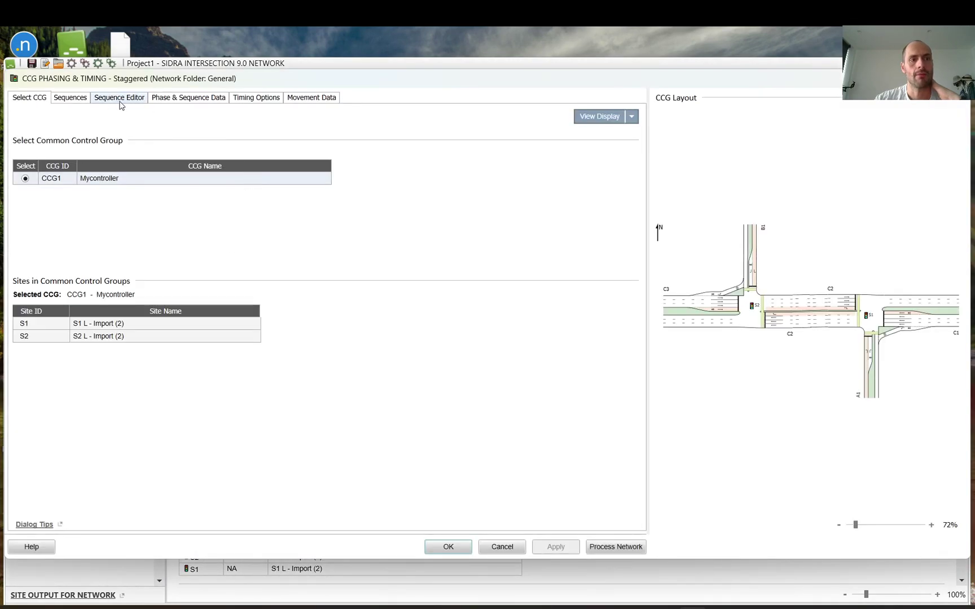
click(119, 101)
click(108, 173)
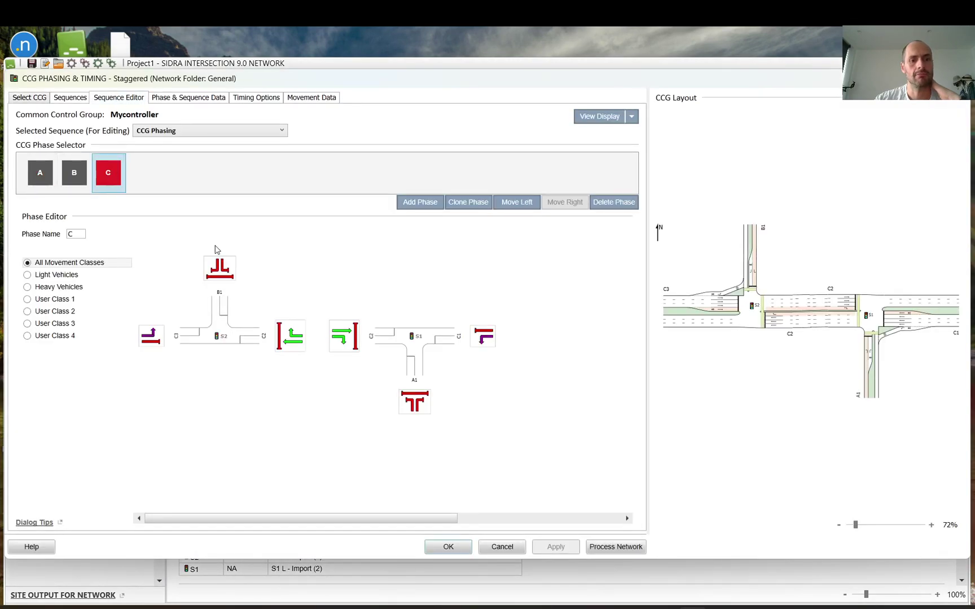
click(227, 272)
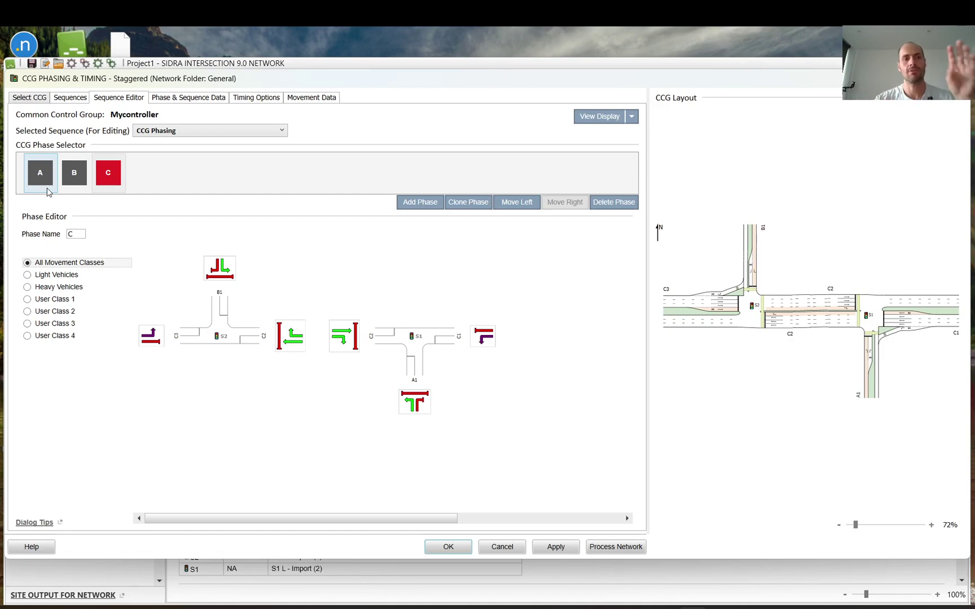
- Review Mycontroller's phase and sequence data, cycle time options and movement data, and save the CCG phasing and timing settings
click(182, 102)
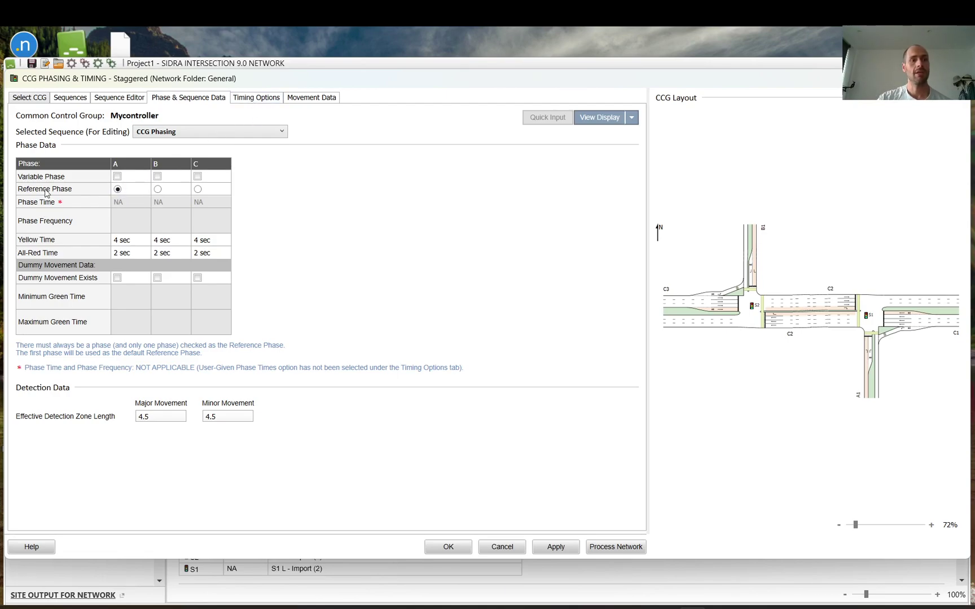
click(252, 97)
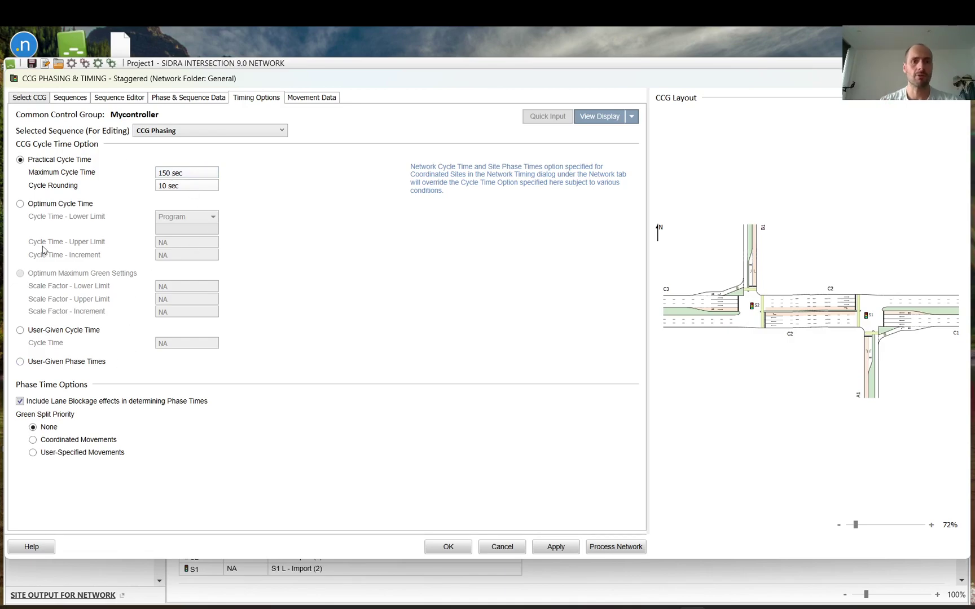
click(307, 101)
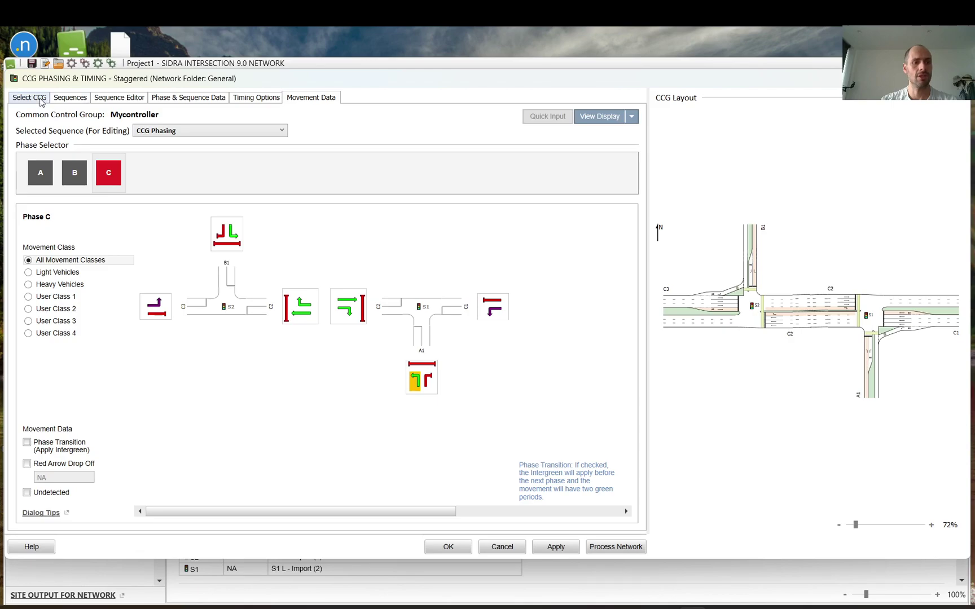
click(29, 98)
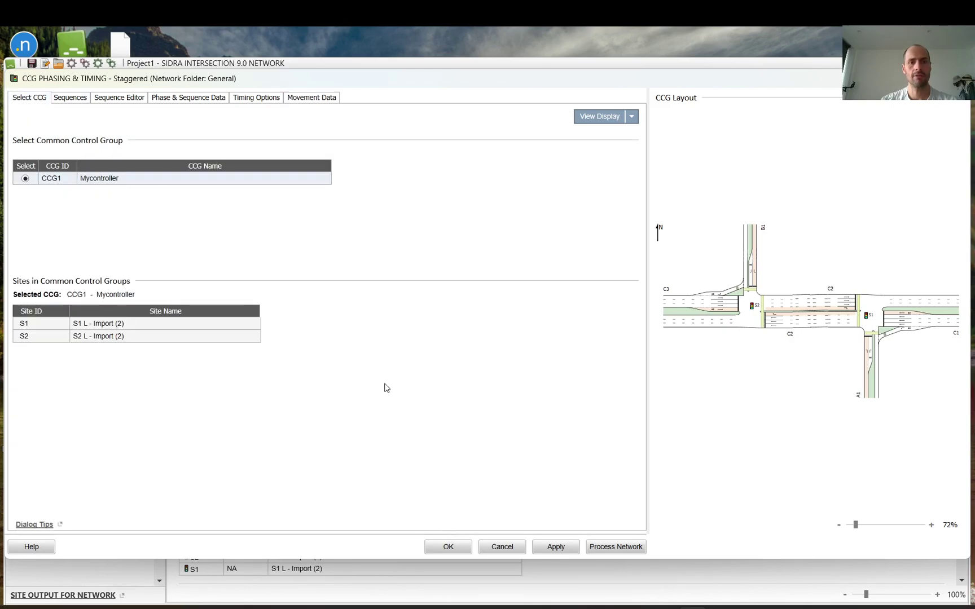
click(309, 99)
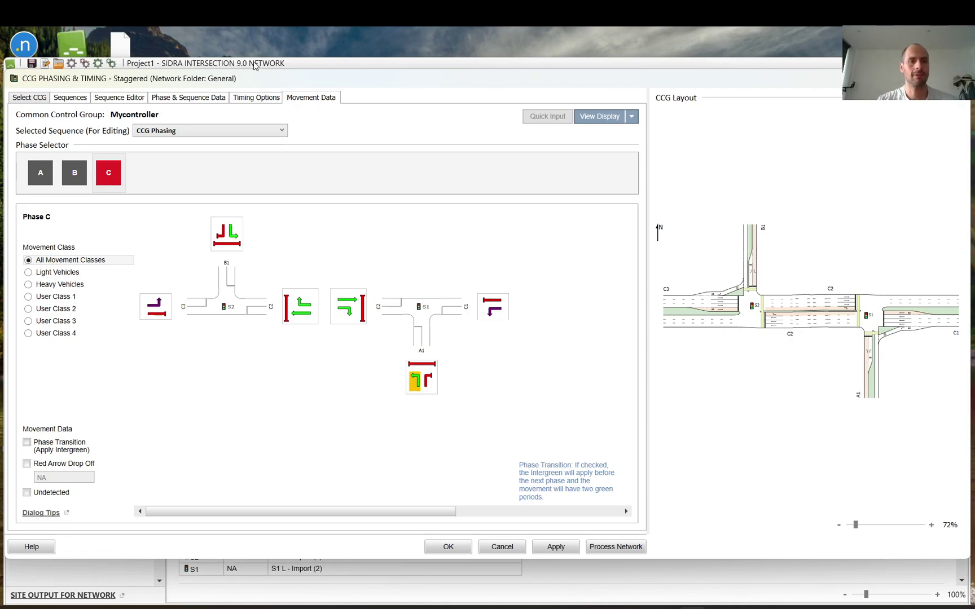
click(44, 100)
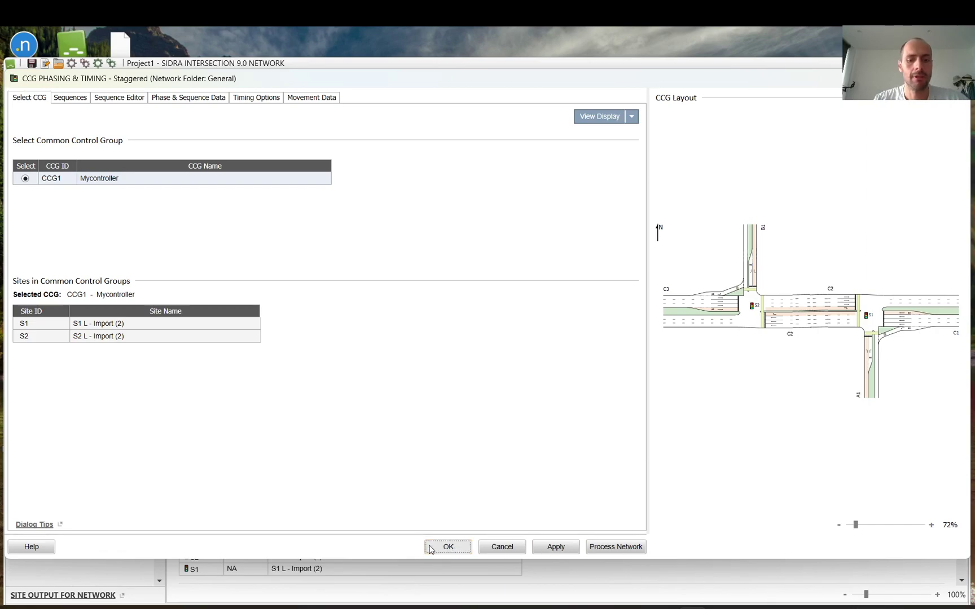
click(430, 548)
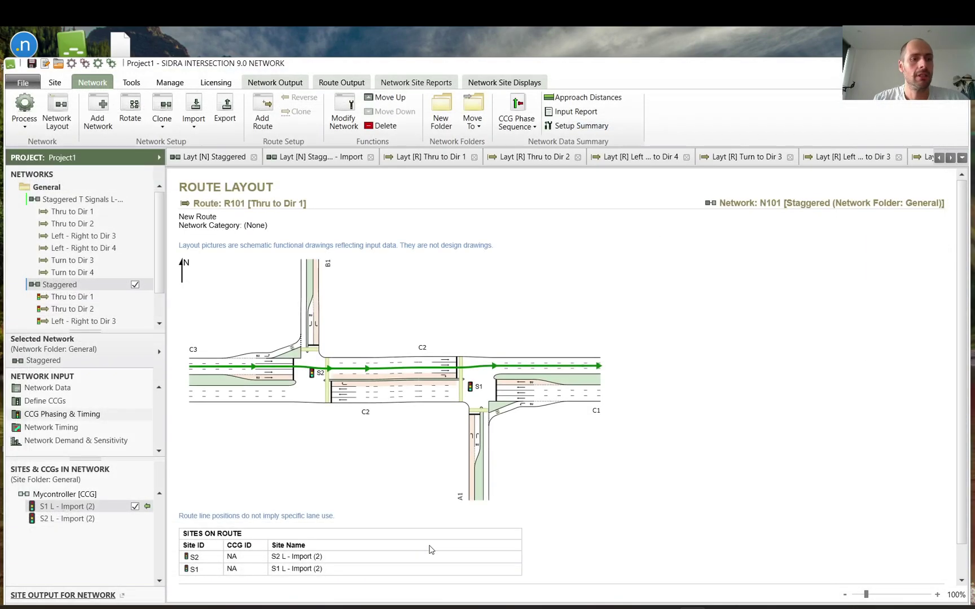
- Set Mycontroller as a coordinated CCG in the network timing, check the signal offsets and timing options, and save
click(53, 429)
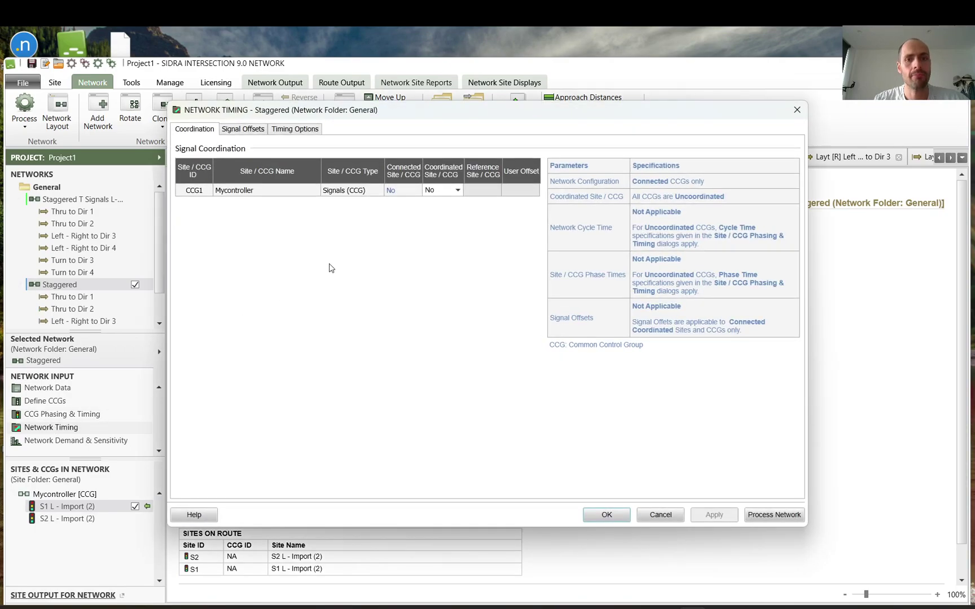
click(456, 192)
click(451, 206)
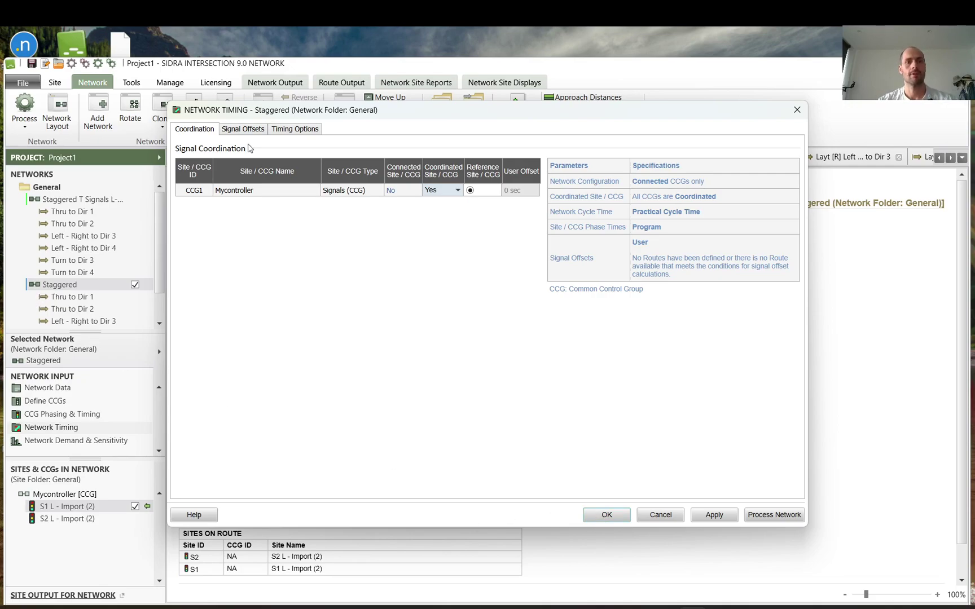
click(247, 131)
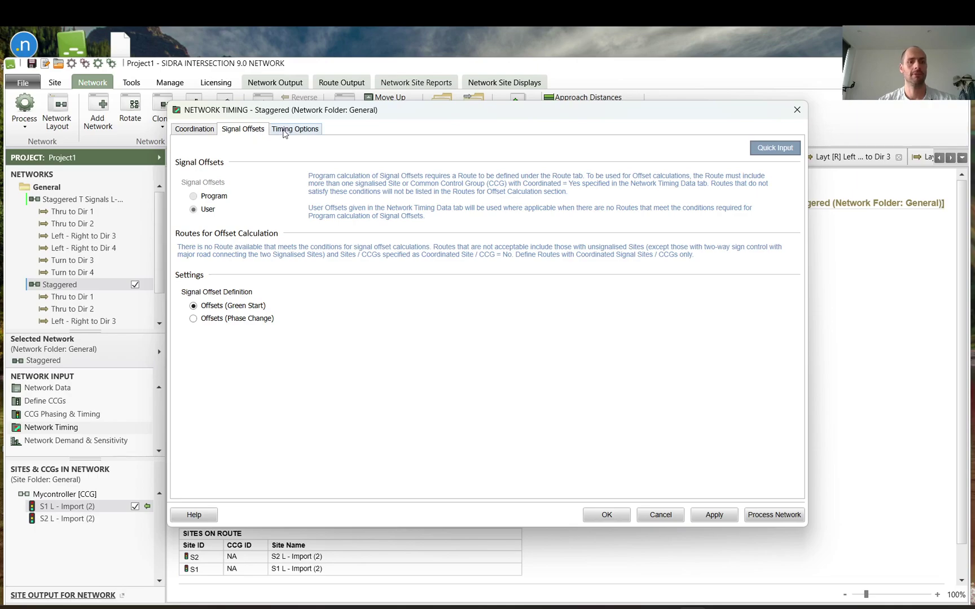
click(285, 132)
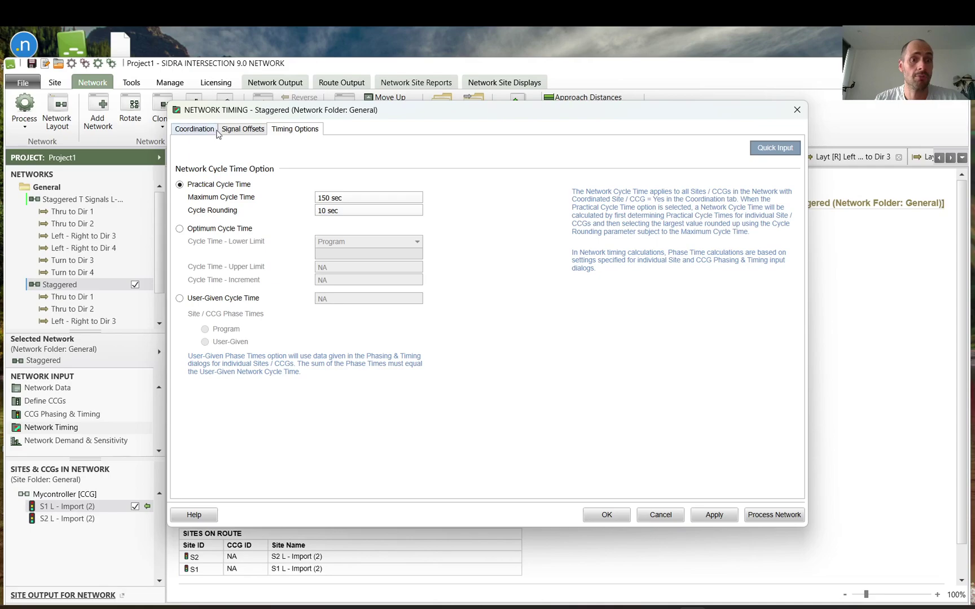
click(603, 515)
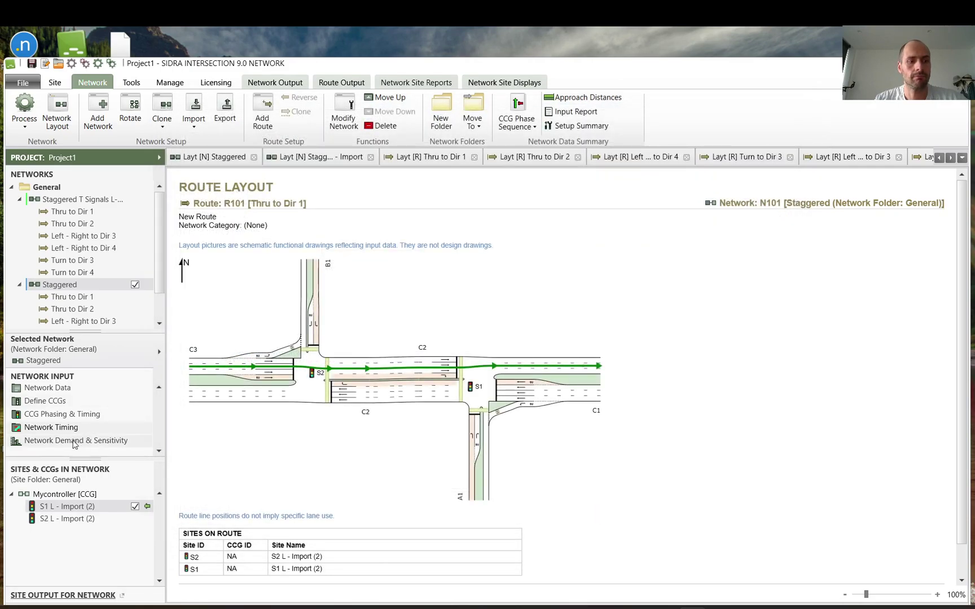
- Accept the network demand and sensitivity settings with analysis option None, and process the Staggered network
click(51, 439)
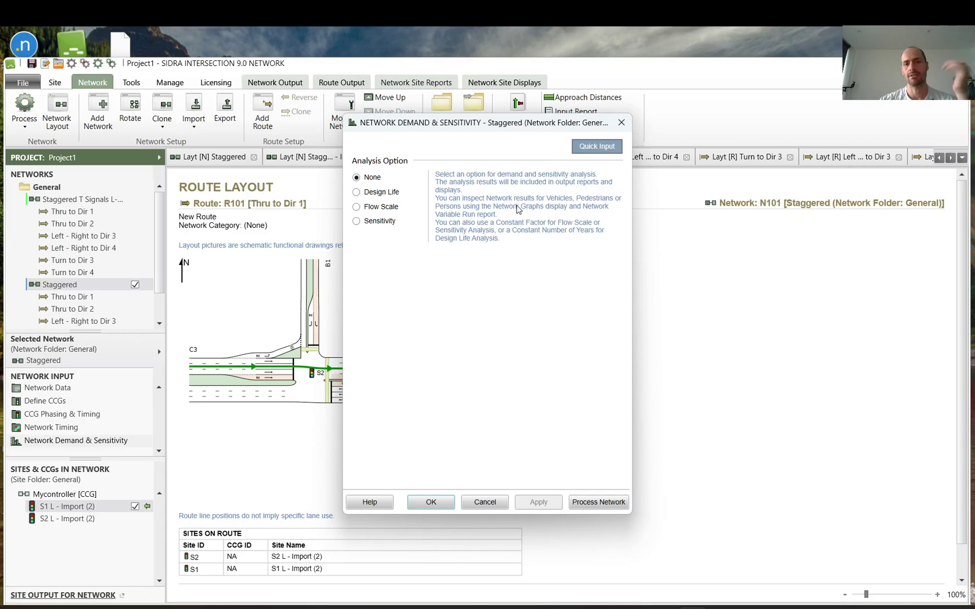
click(440, 505)
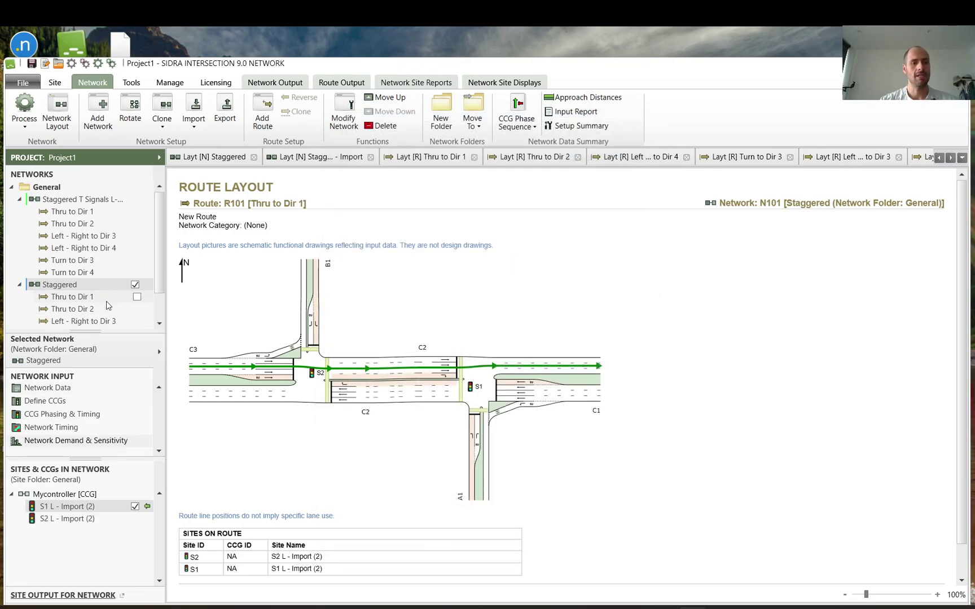
scroll(57, 250, down, 1)
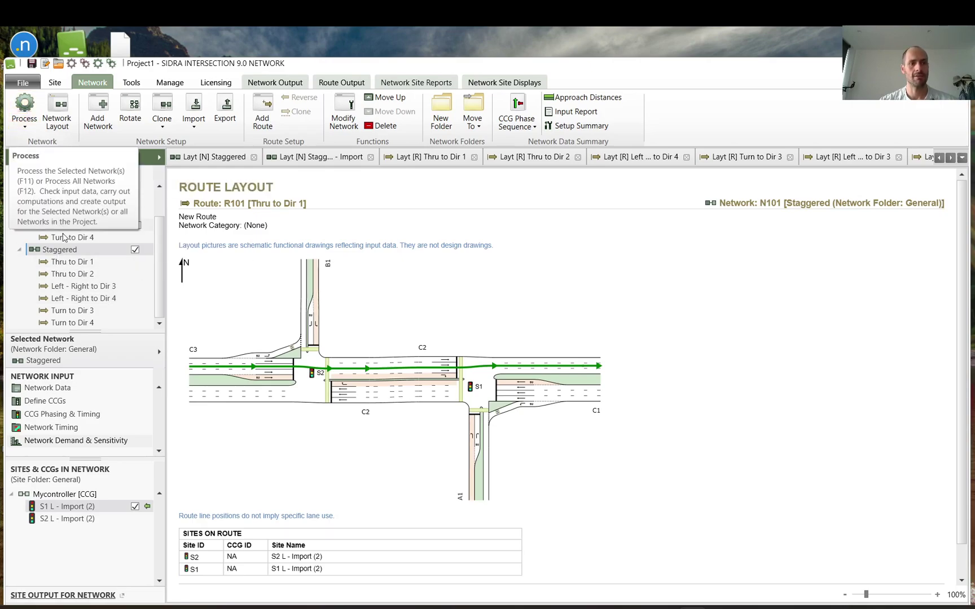
click(63, 261)
right_click(57, 252)
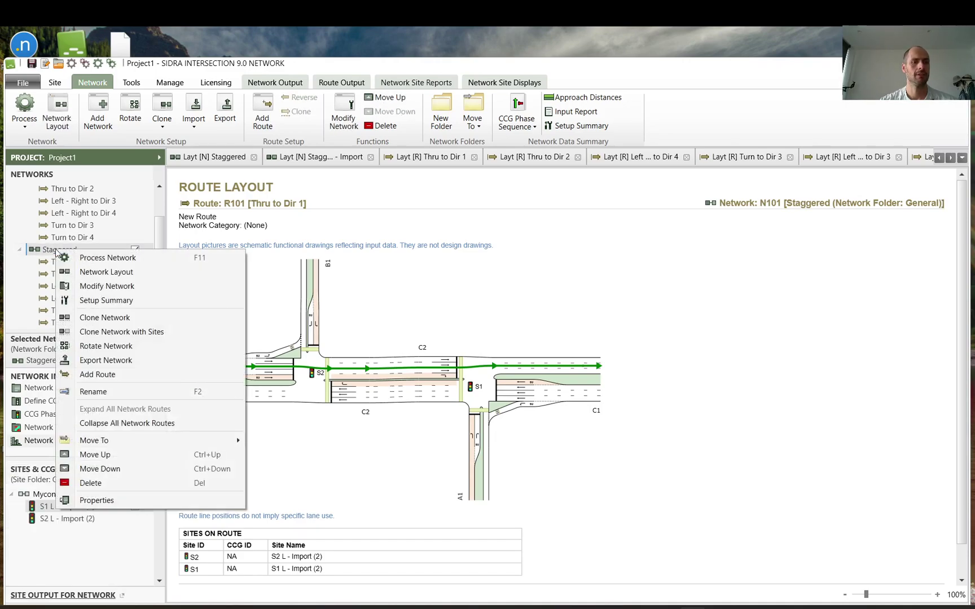
click(93, 258)
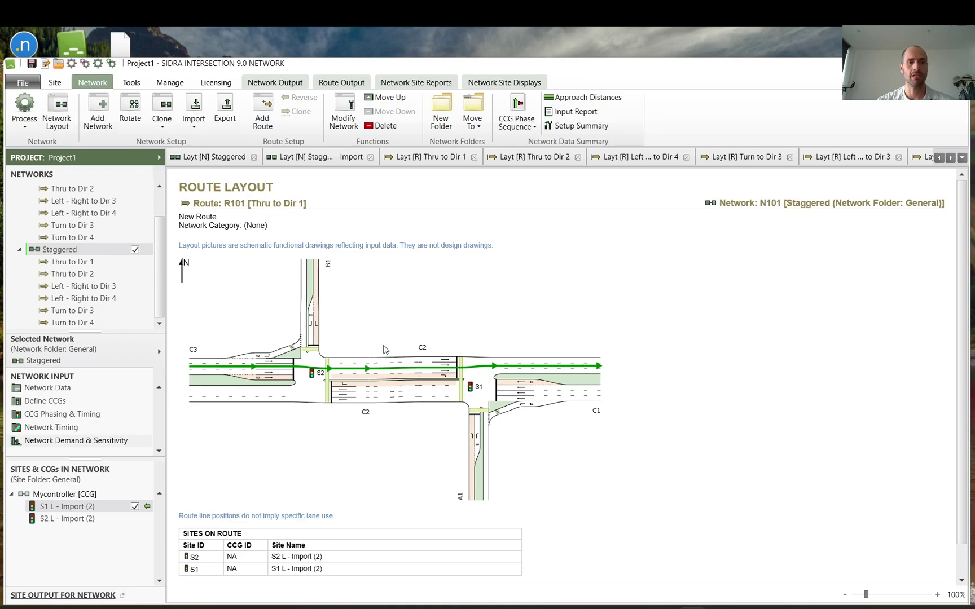
- Check the approach distance of the west leg C2 in site S1's intersection data and return to the network view
click(55, 83)
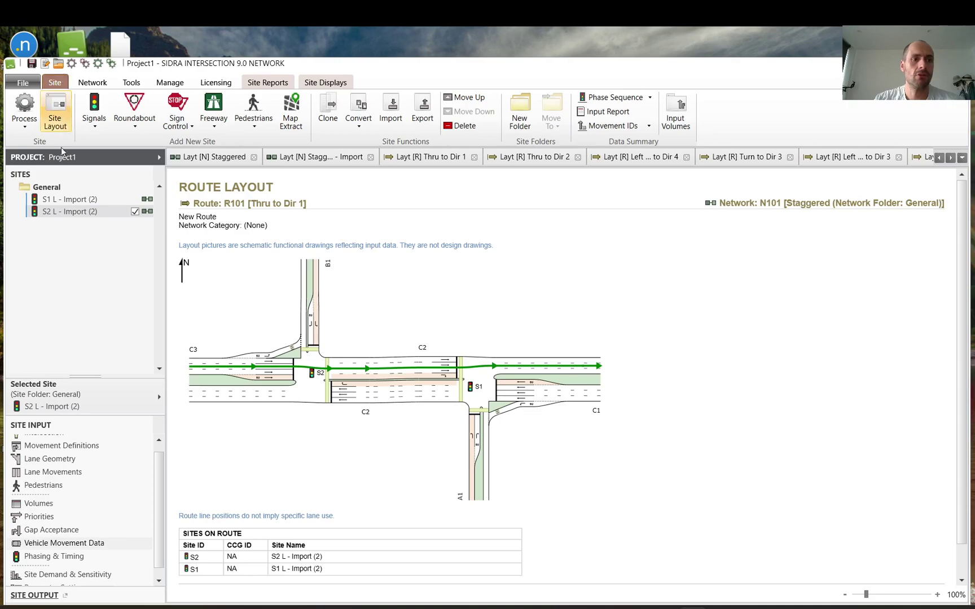
click(62, 200)
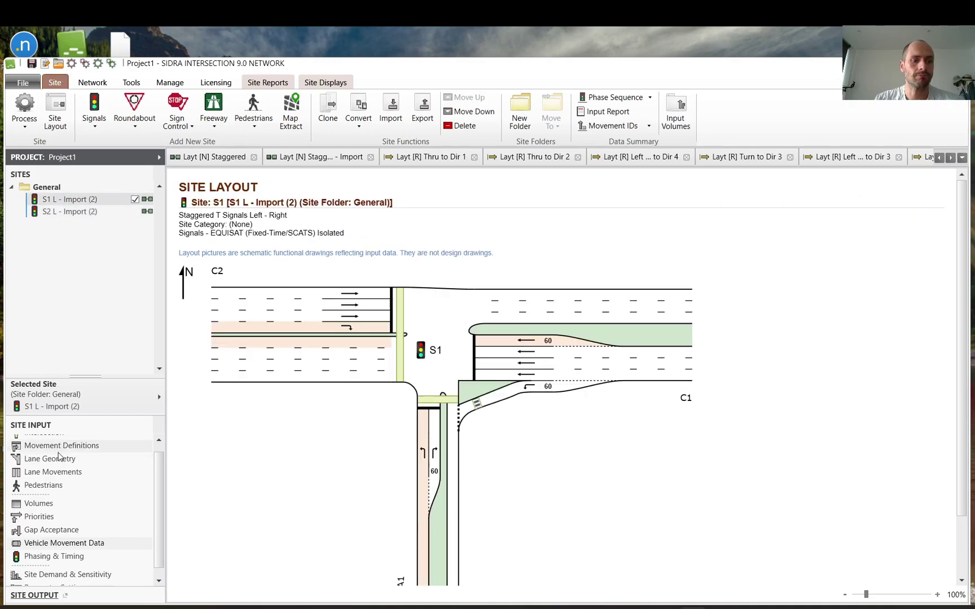
scroll(58, 456, up, 1)
click(45, 442)
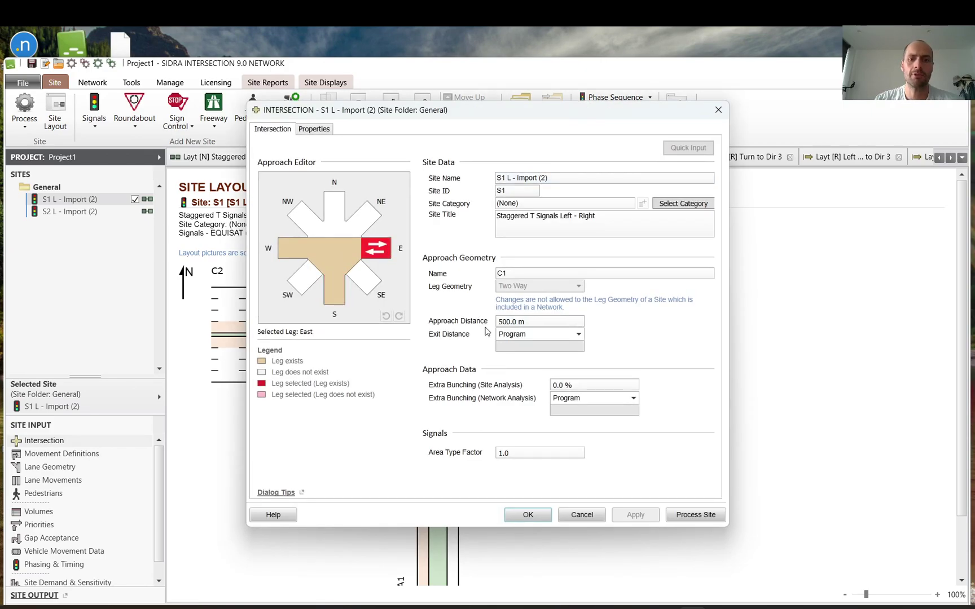
click(296, 254)
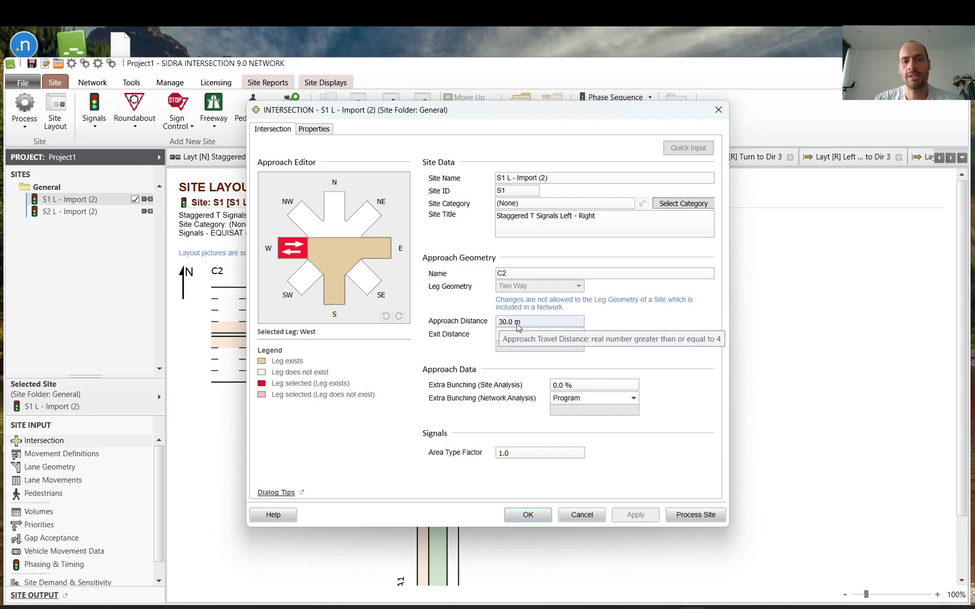
click(593, 520)
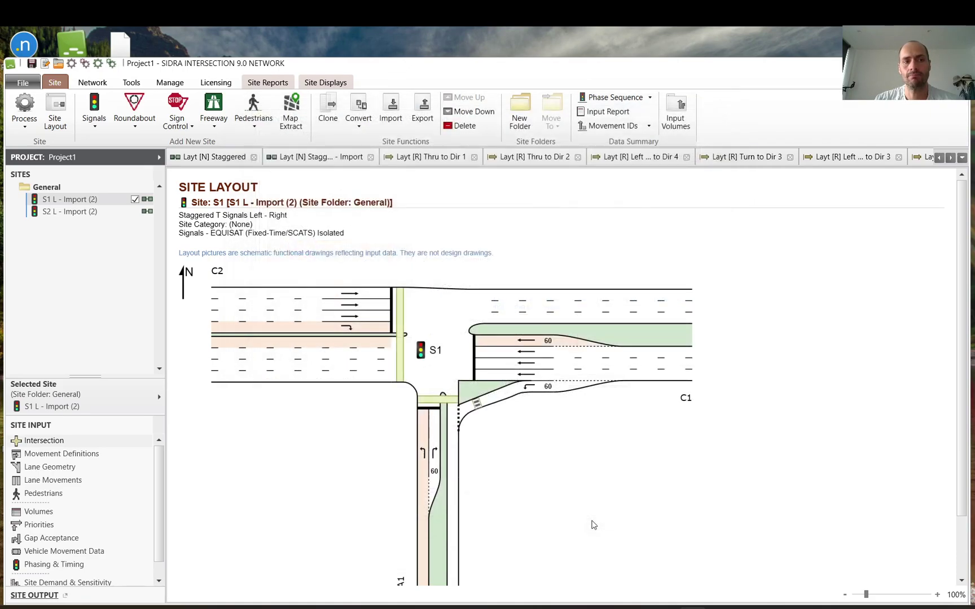
click(92, 83)
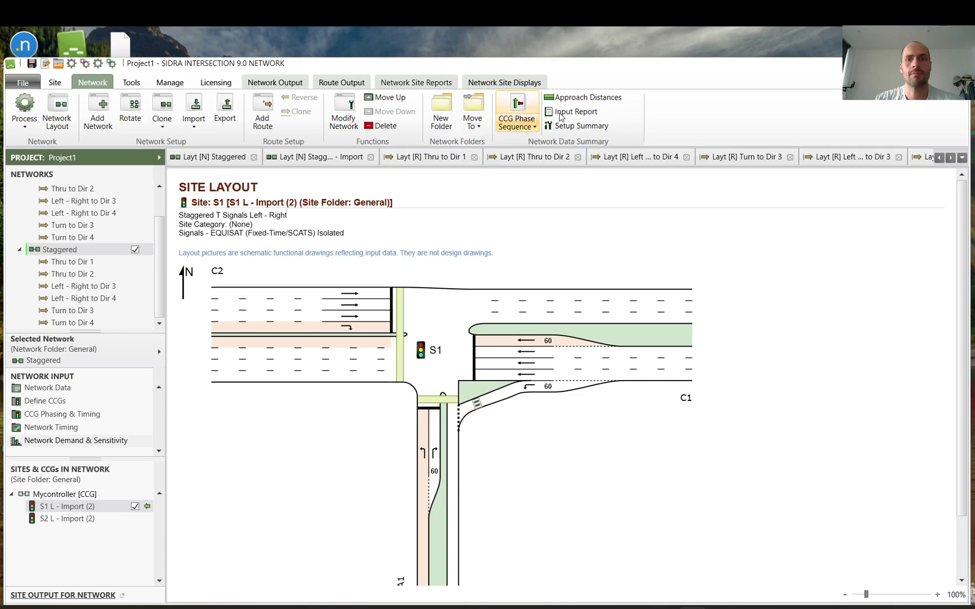
- Display the network's approach and exit distances and try an approach distance of 40 m for site S2's east leg C2
click(585, 99)
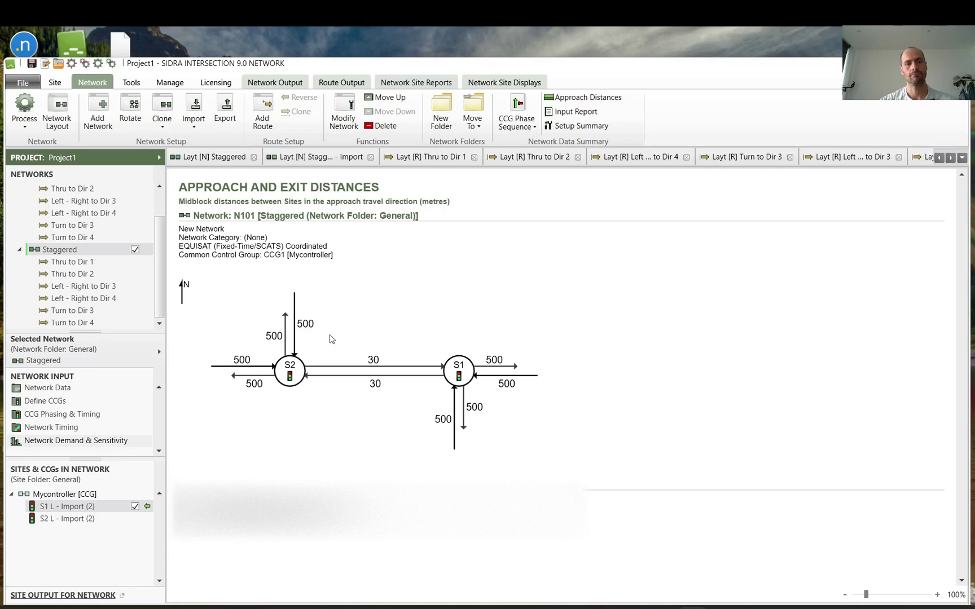
click(55, 84)
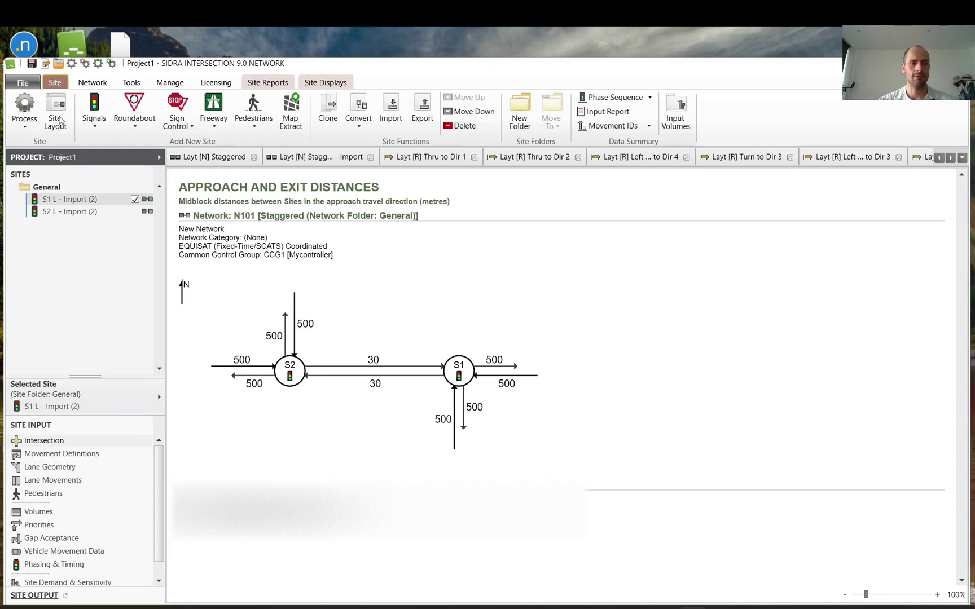
click(64, 212)
click(59, 444)
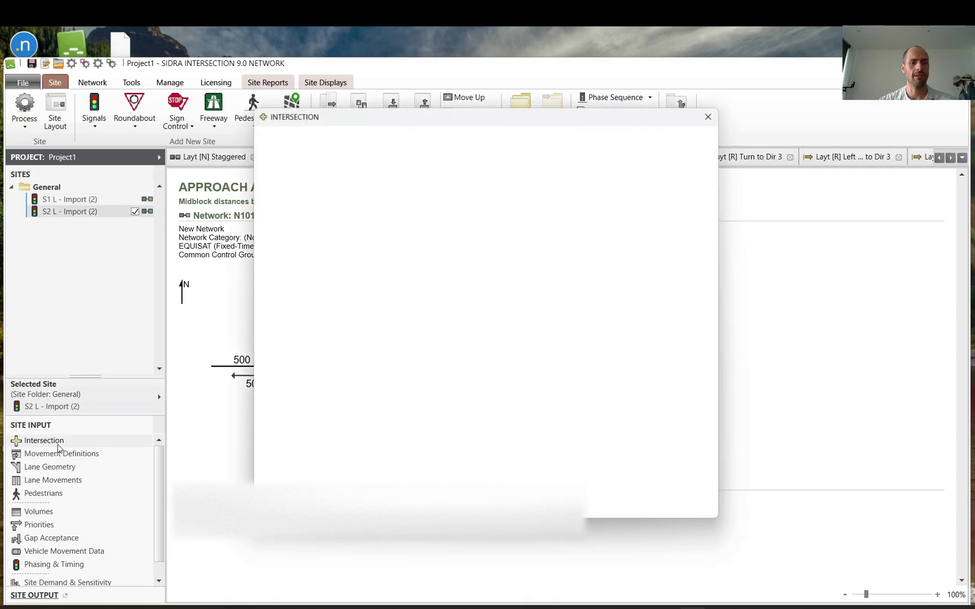
click(523, 322)
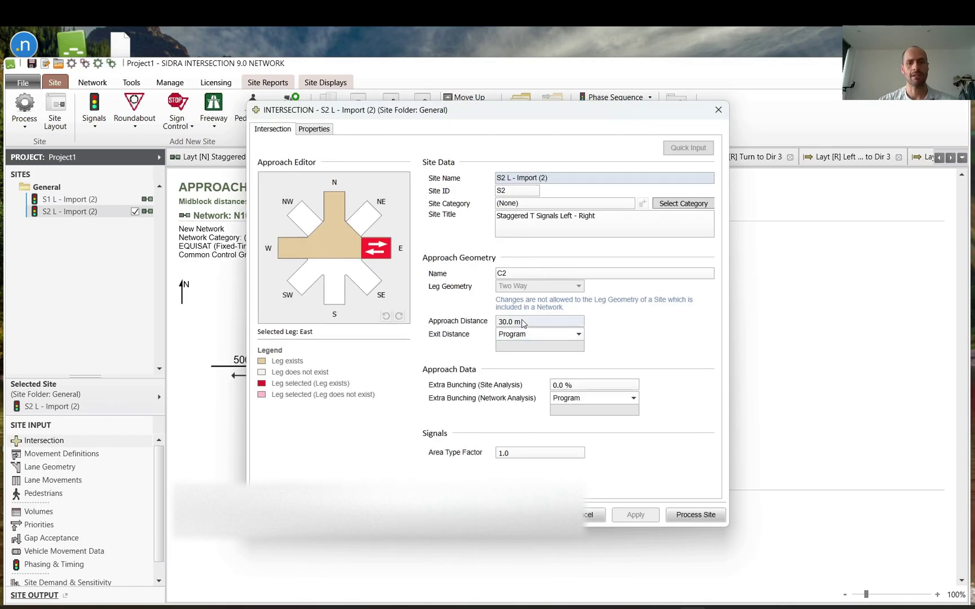
text(40)
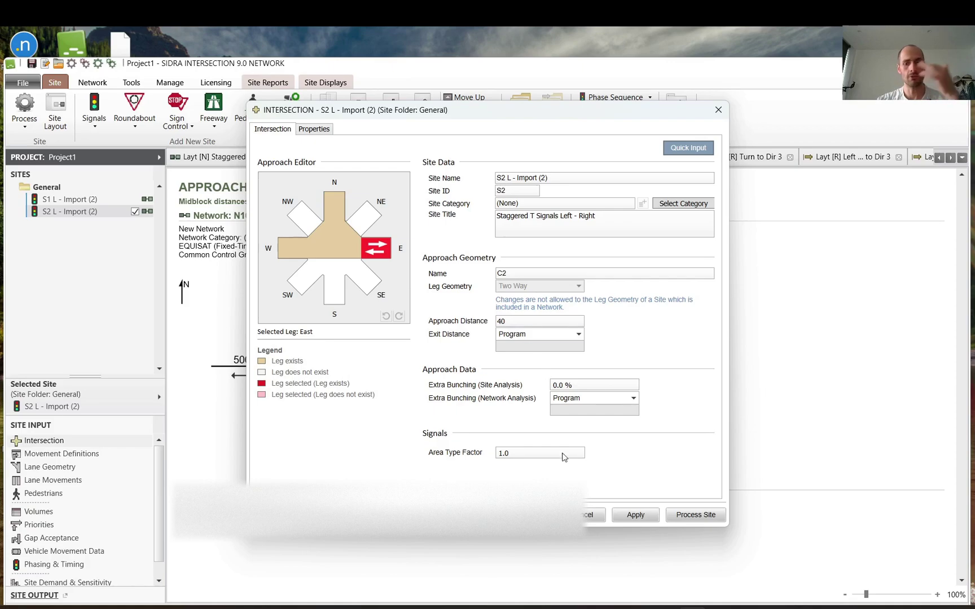
key(Return)
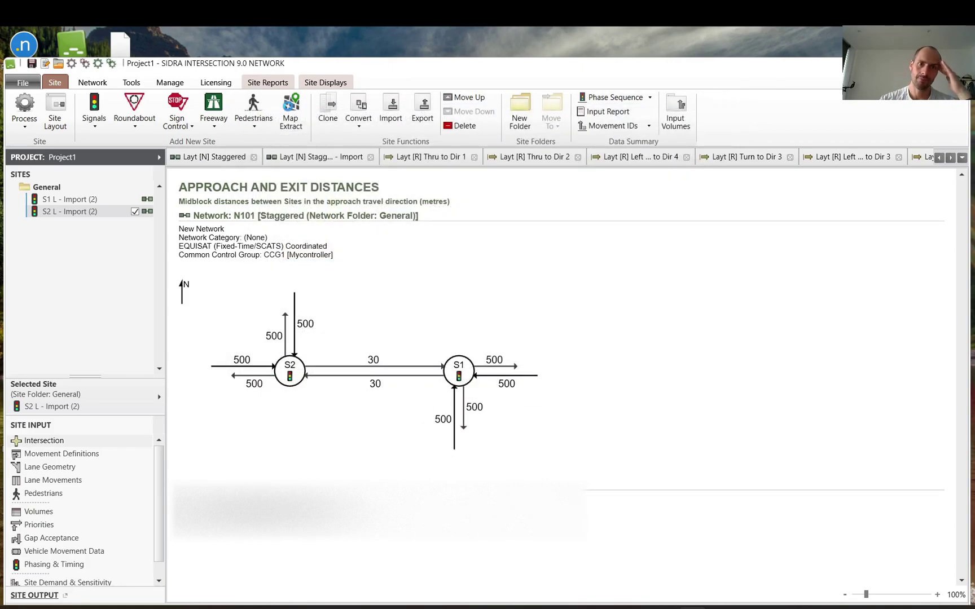
click(92, 84)
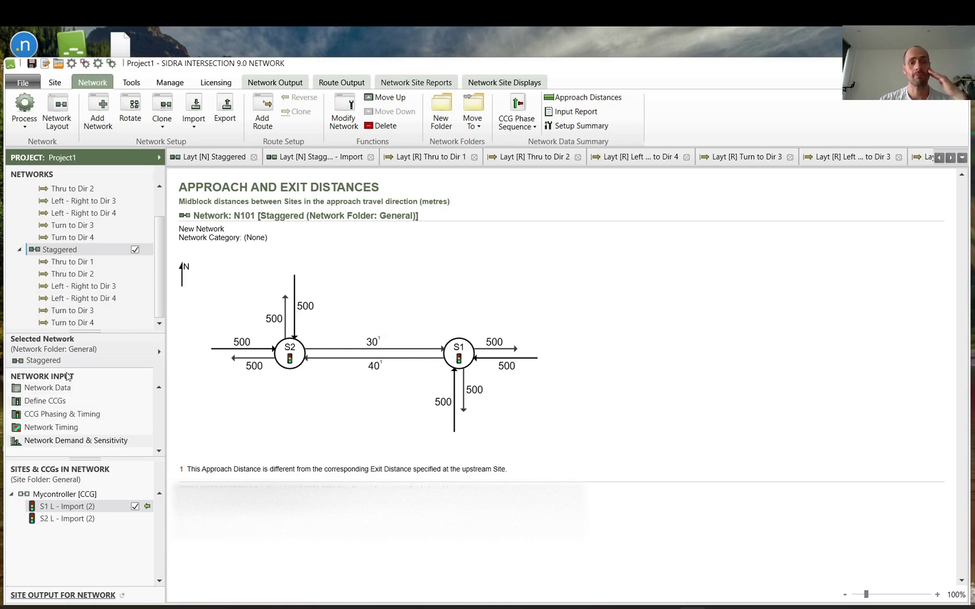
- Check the approach and exit distances of site S1's west and east legs in its intersection data without changing them
click(52, 85)
click(64, 213)
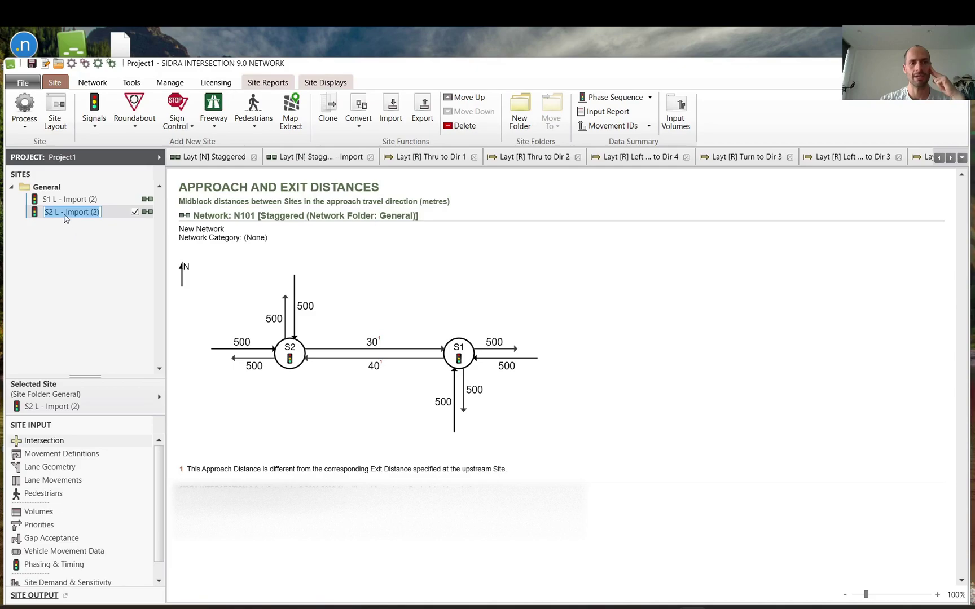
click(60, 200)
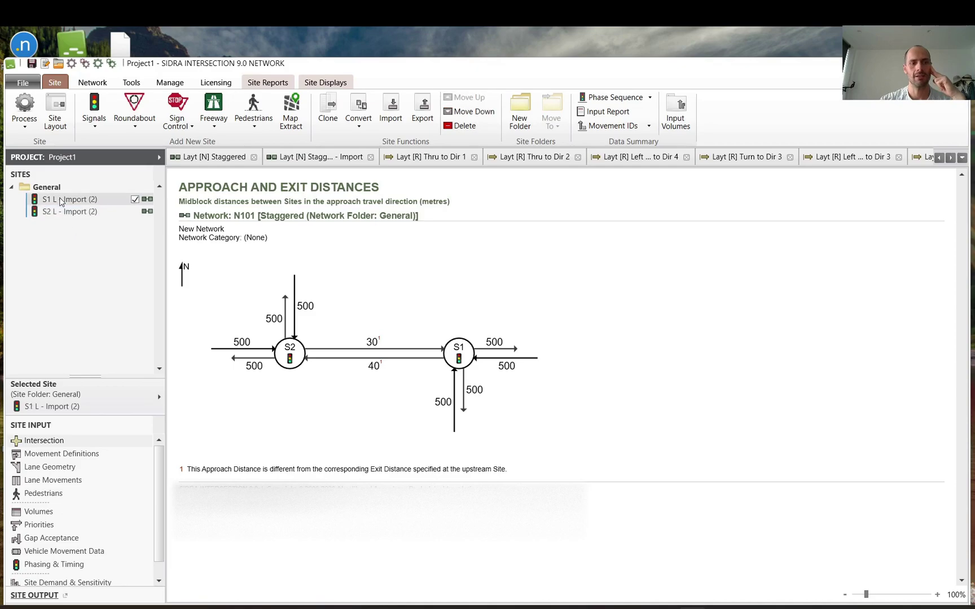
click(44, 441)
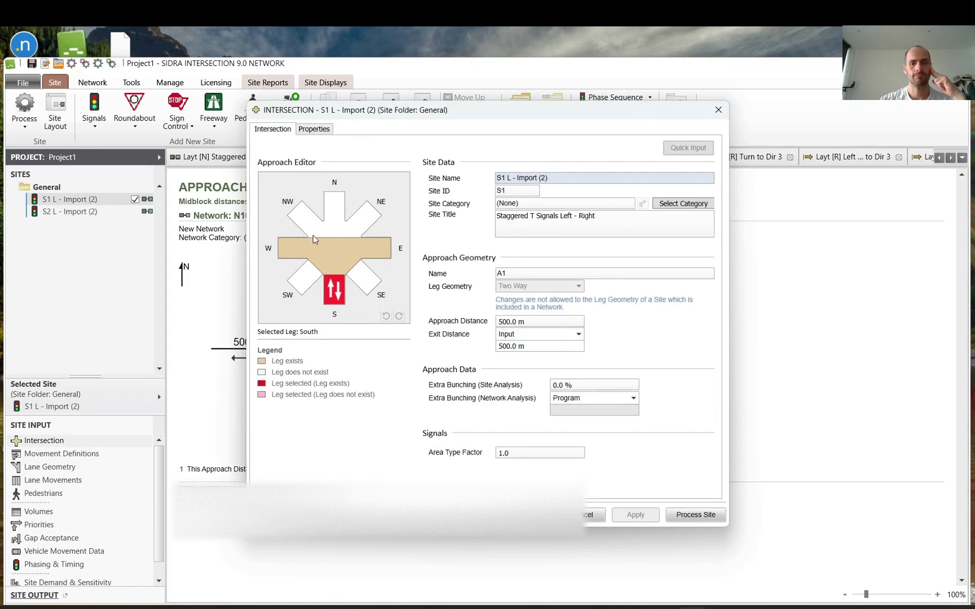
click(286, 258)
click(368, 258)
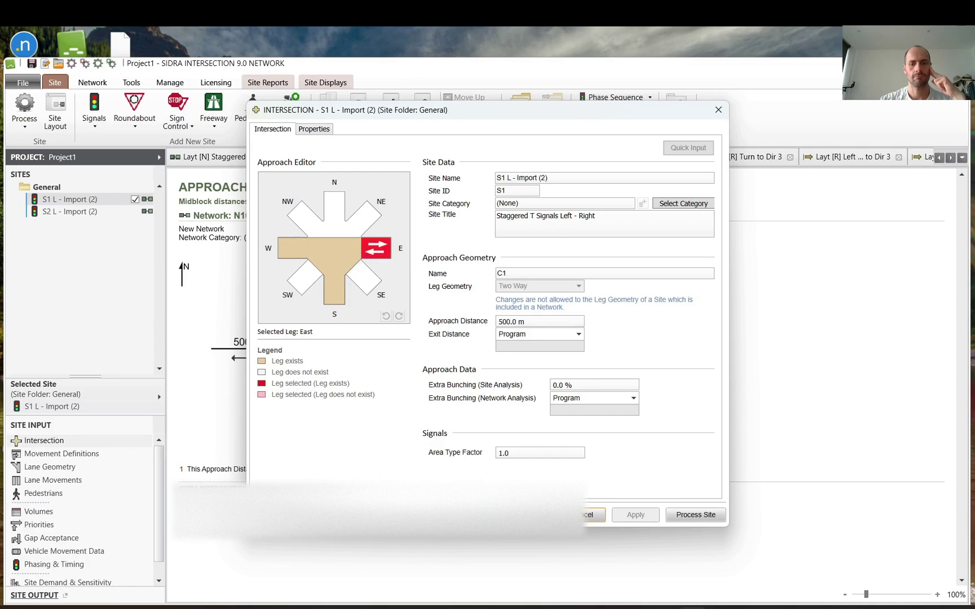
click(592, 514)
- Set the approach distance of site S2's east leg C2 to 30 m and check the network's distances
click(54, 212)
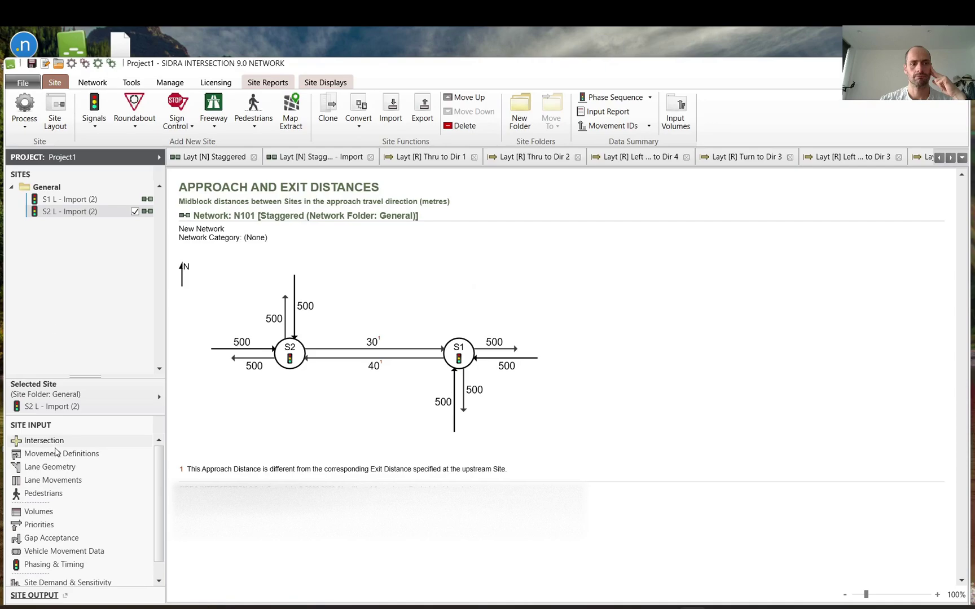
click(44, 441)
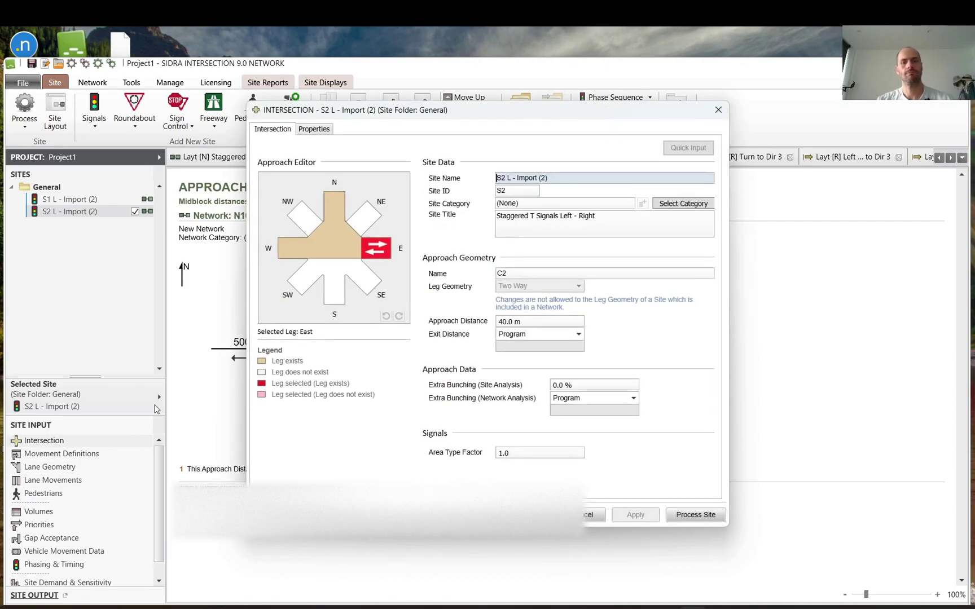
click(535, 323)
text(30)
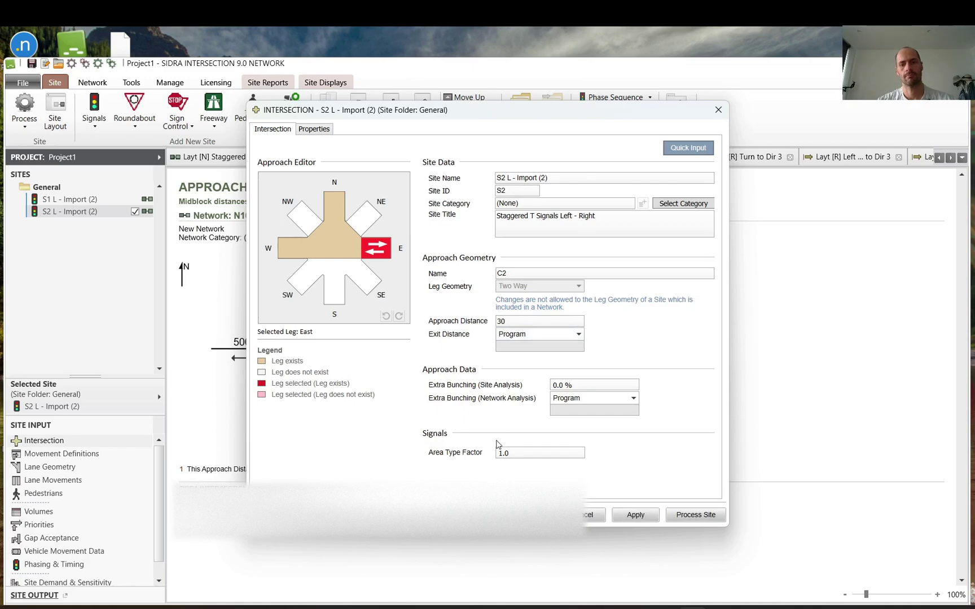
key(Return)
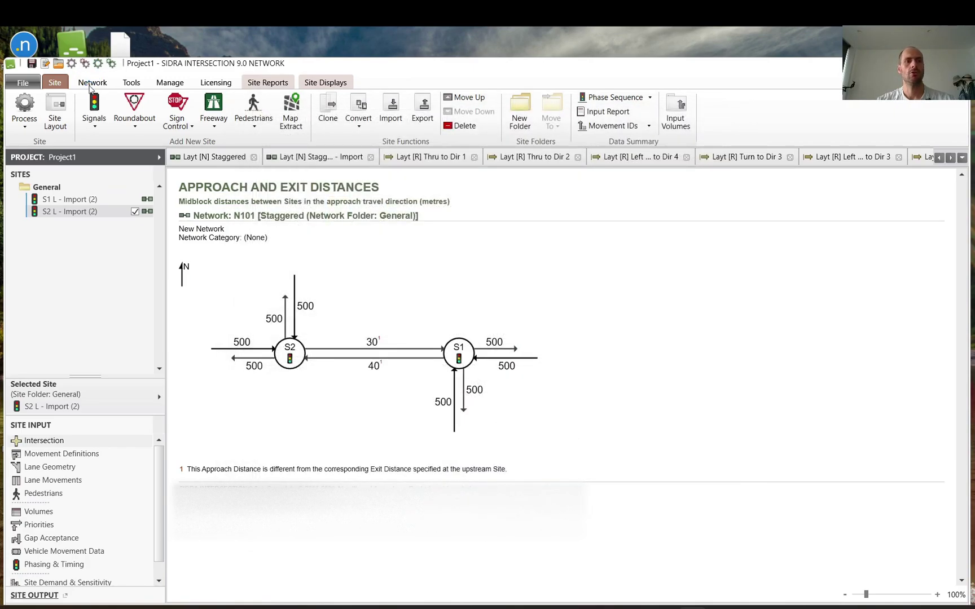
click(91, 83)
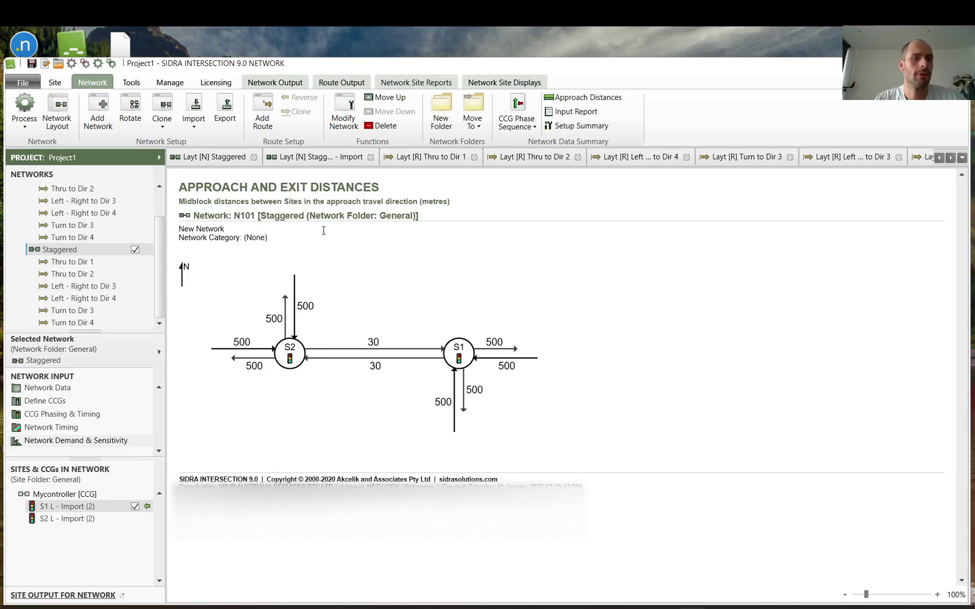
- Review the network input report, covering network data, settings, common control groups, sequence data and the movements running in each phase
click(577, 113)
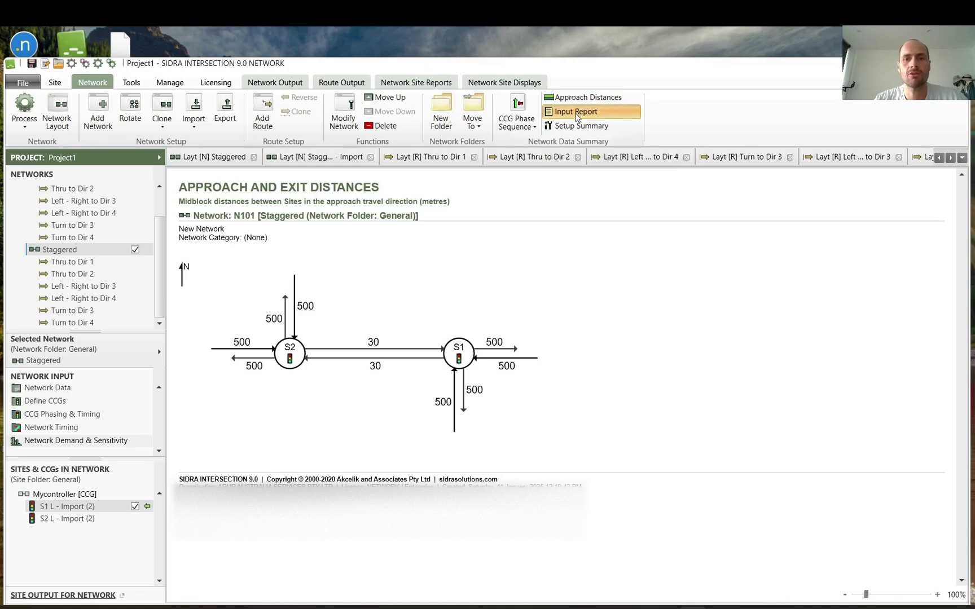
scroll(358, 259, down, 3)
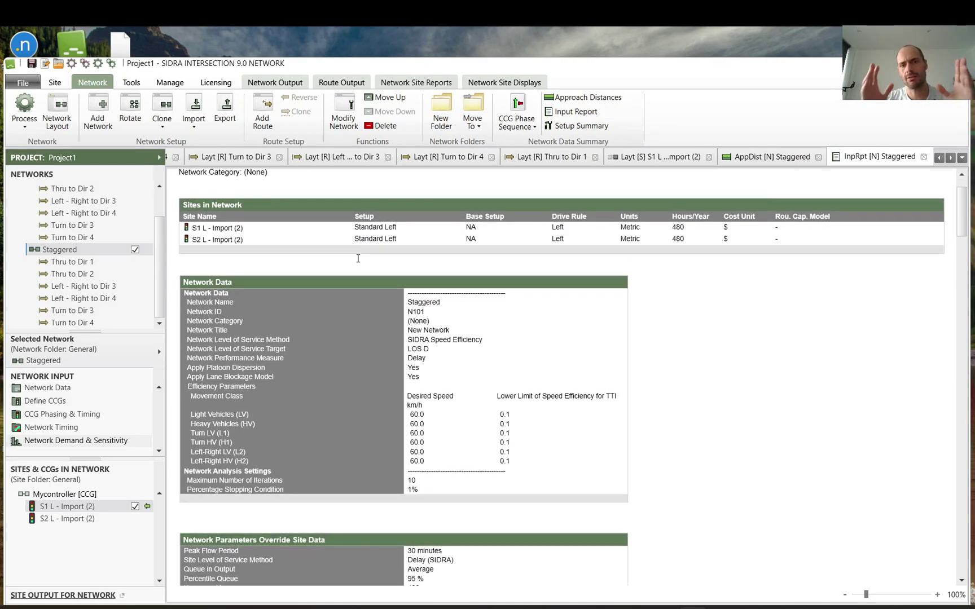
scroll(357, 258, down, 3)
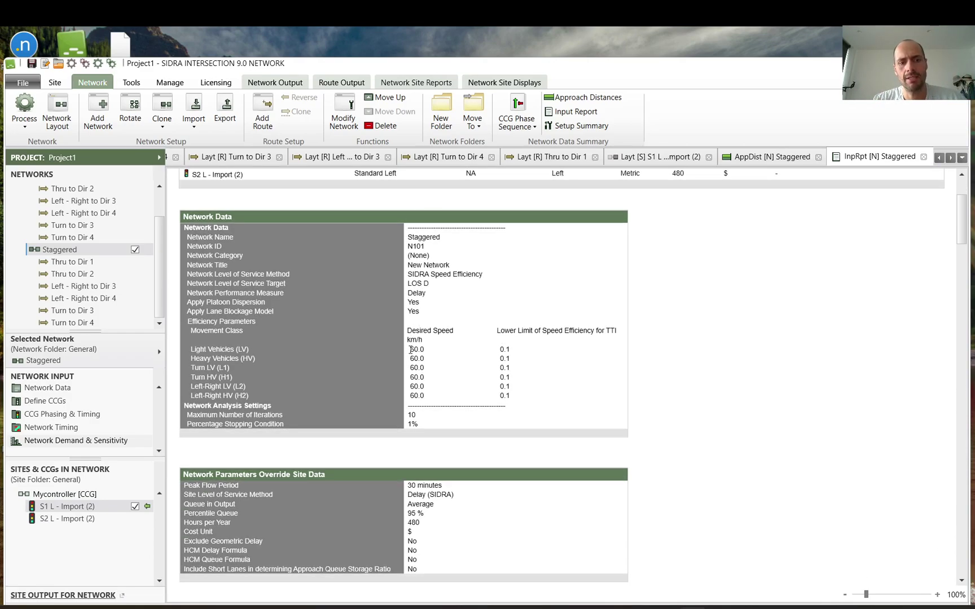
scroll(410, 349, down, 10)
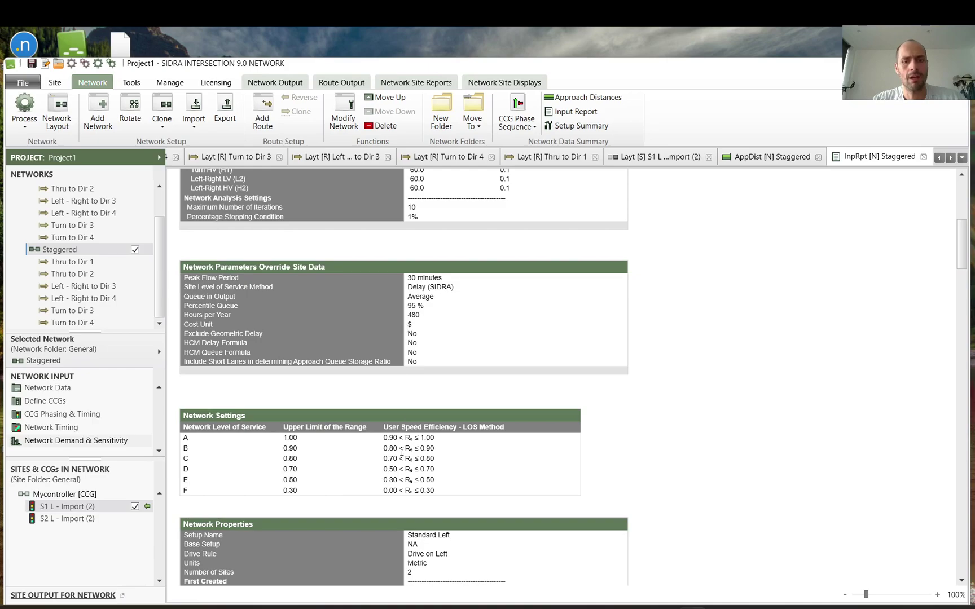
scroll(402, 443, down, 7)
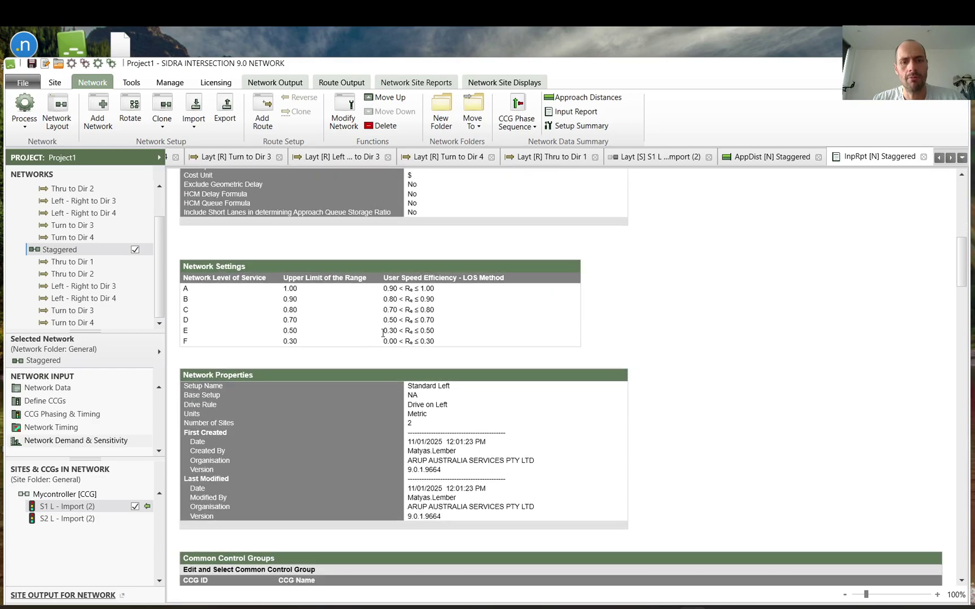
scroll(424, 395, down, 12)
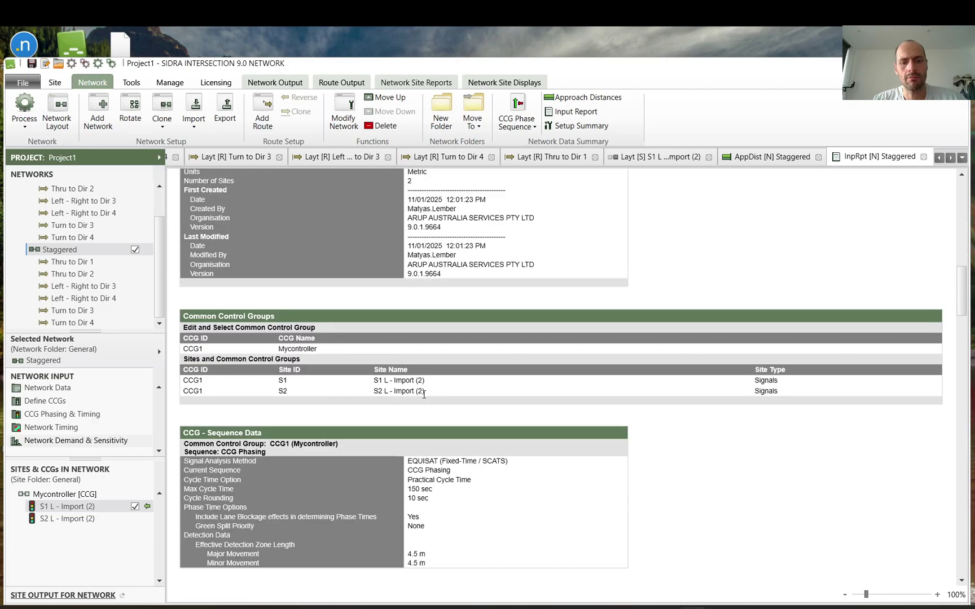
scroll(435, 417, down, 20)
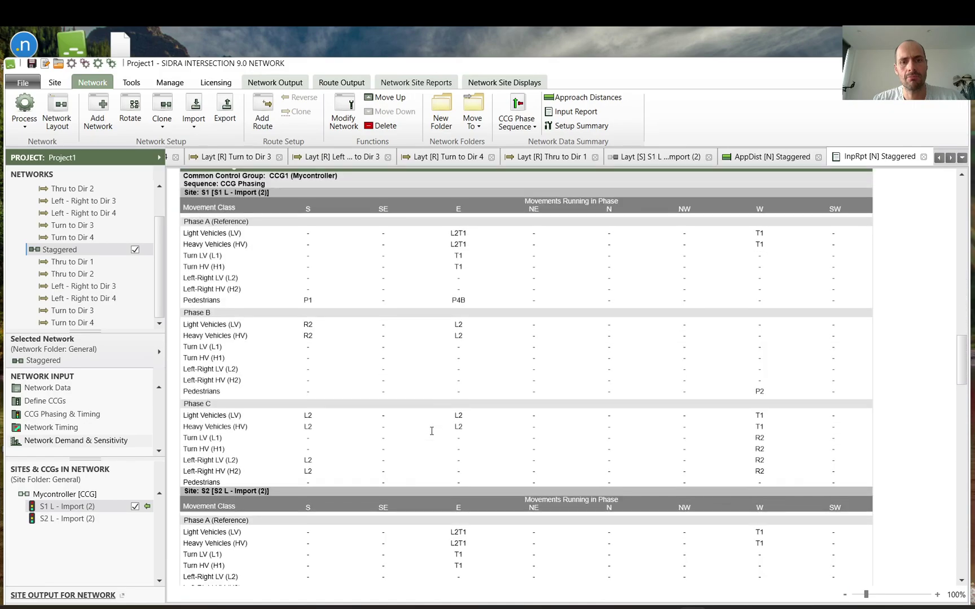
scroll(209, 263, up, 6)
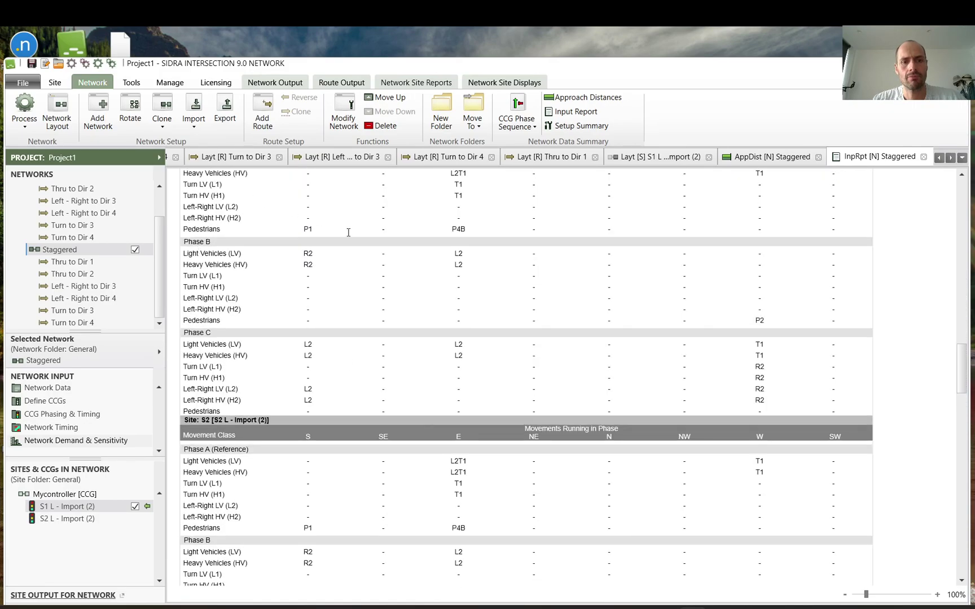
scroll(383, 262, up, 4)
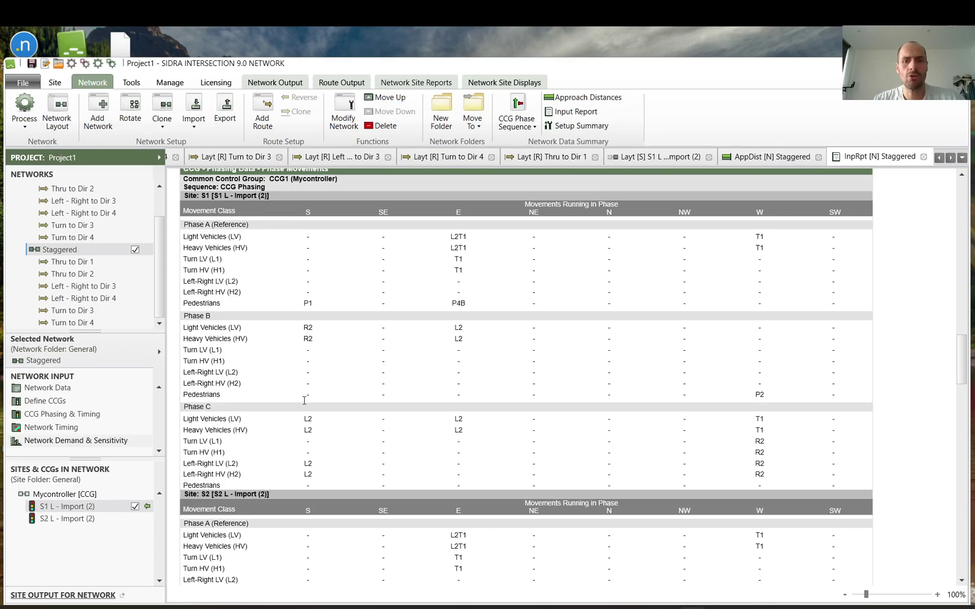
scroll(304, 400, down, 3)
scroll(304, 400, up, 15)
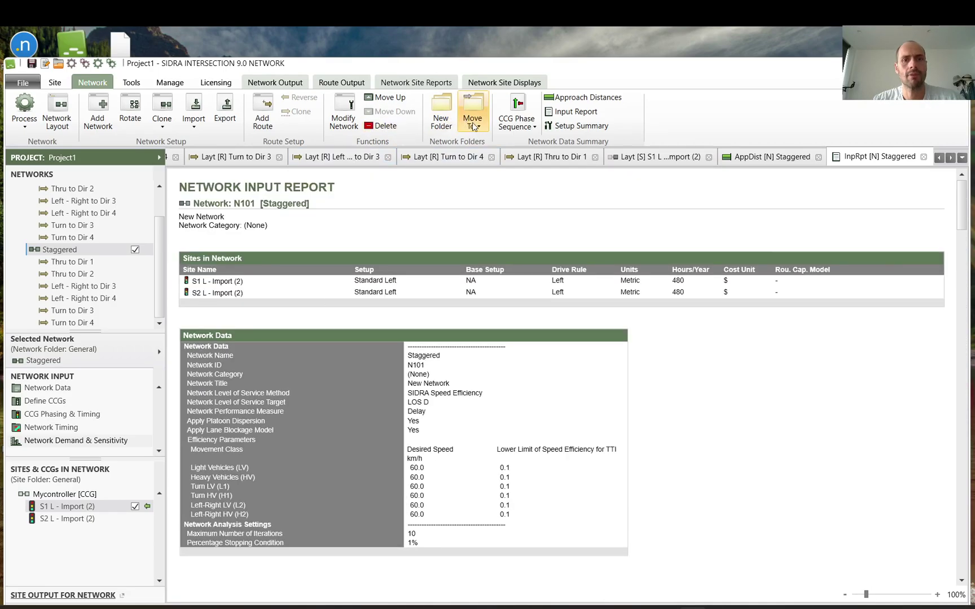
- Display Mycontroller's CCG phase sequence and examine the movements in phases A, B and C at both sites
click(519, 100)
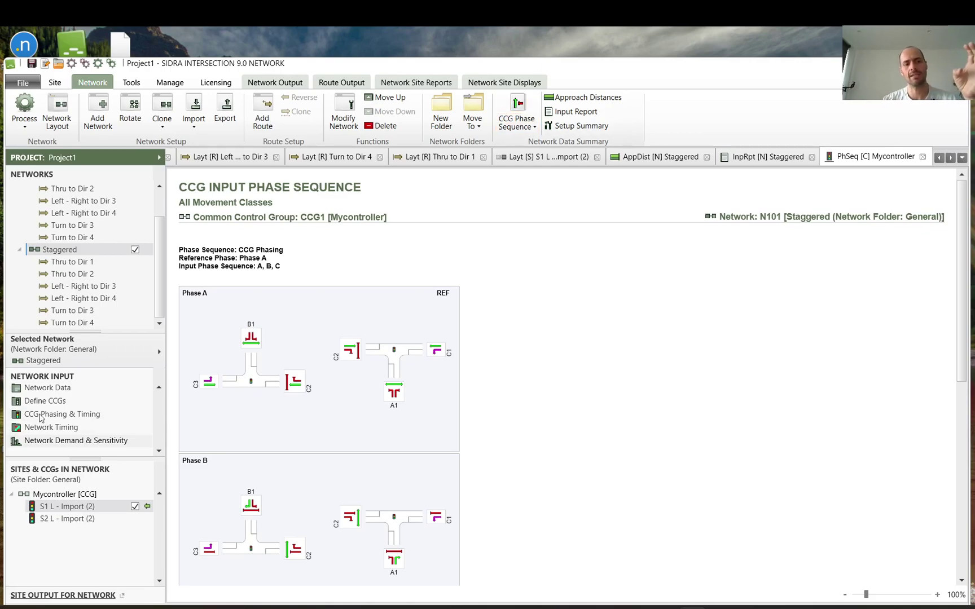
scroll(382, 353, down, 7)
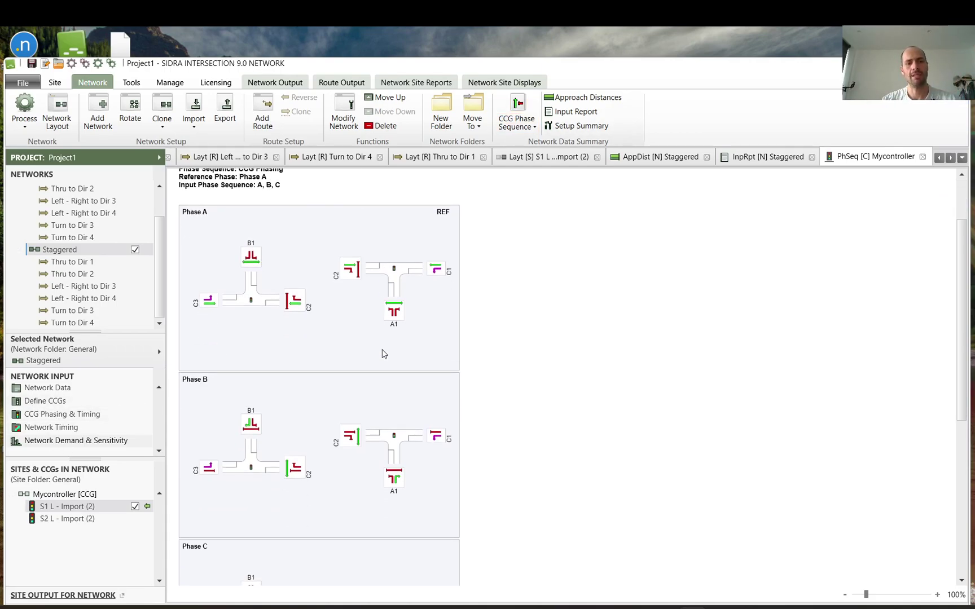
scroll(382, 354, down, 1)
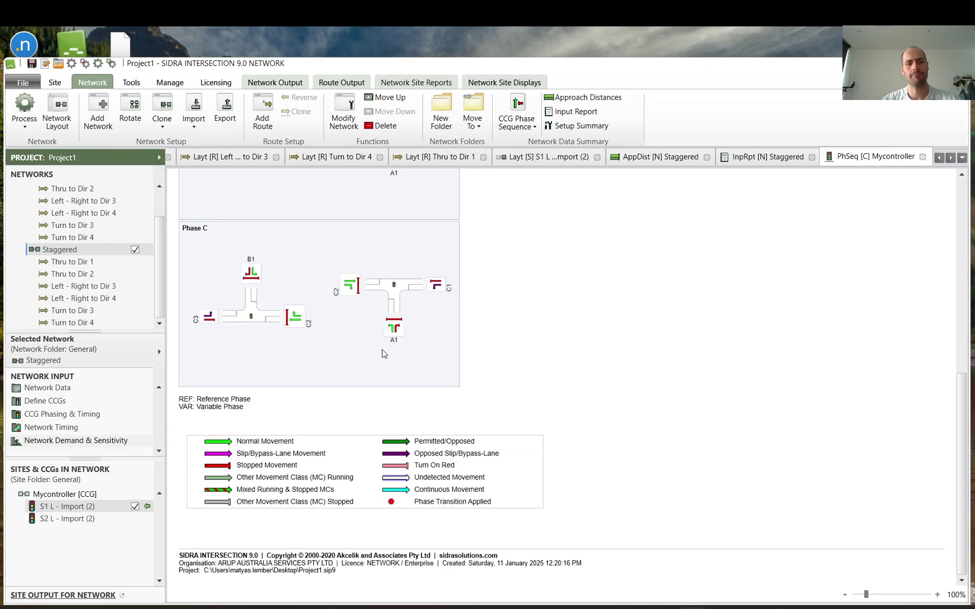
scroll(300, 484, up, 8)
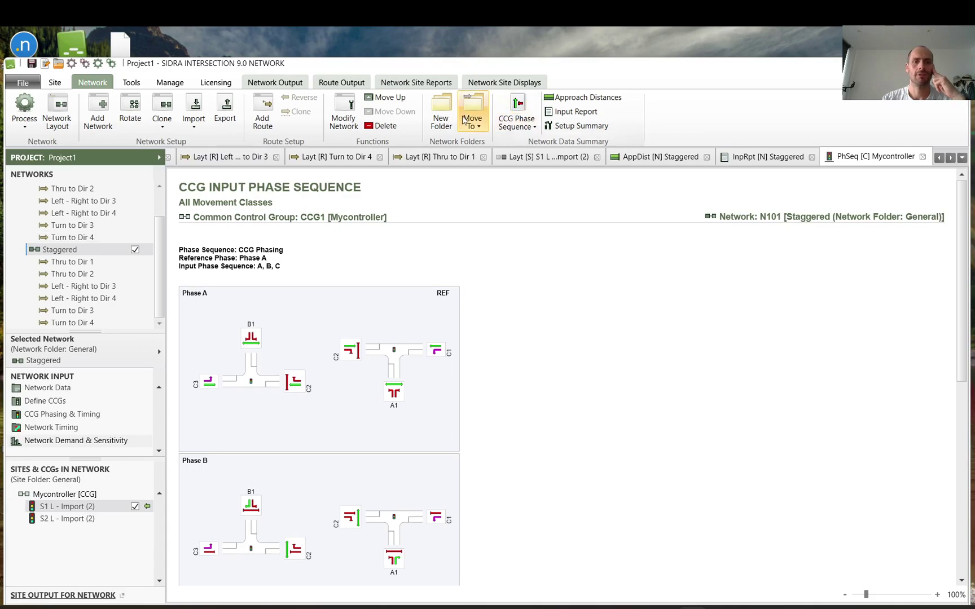
- Process the Staggered network again and generate the network summary reports for the network and its selected routes
click(283, 86)
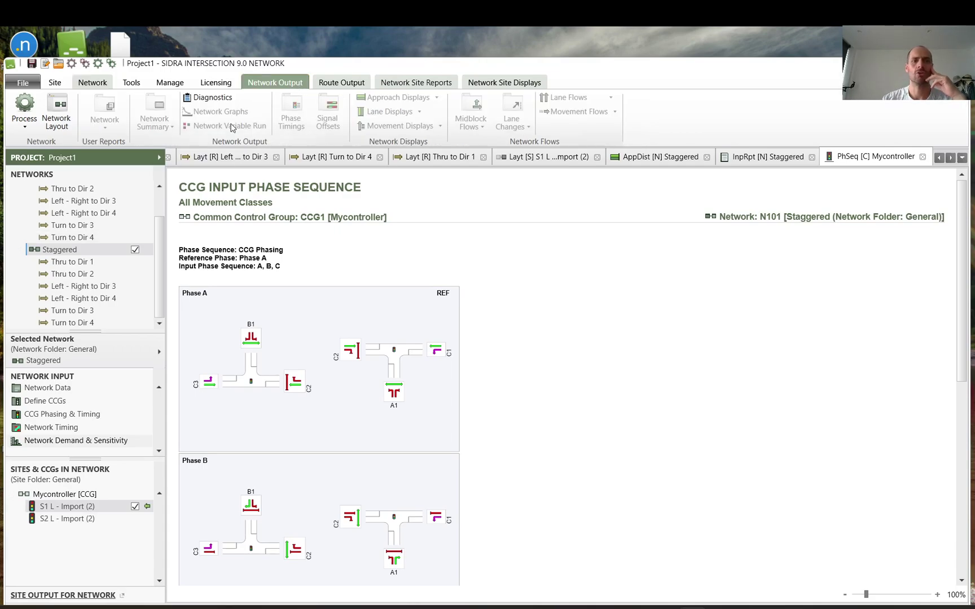
click(25, 104)
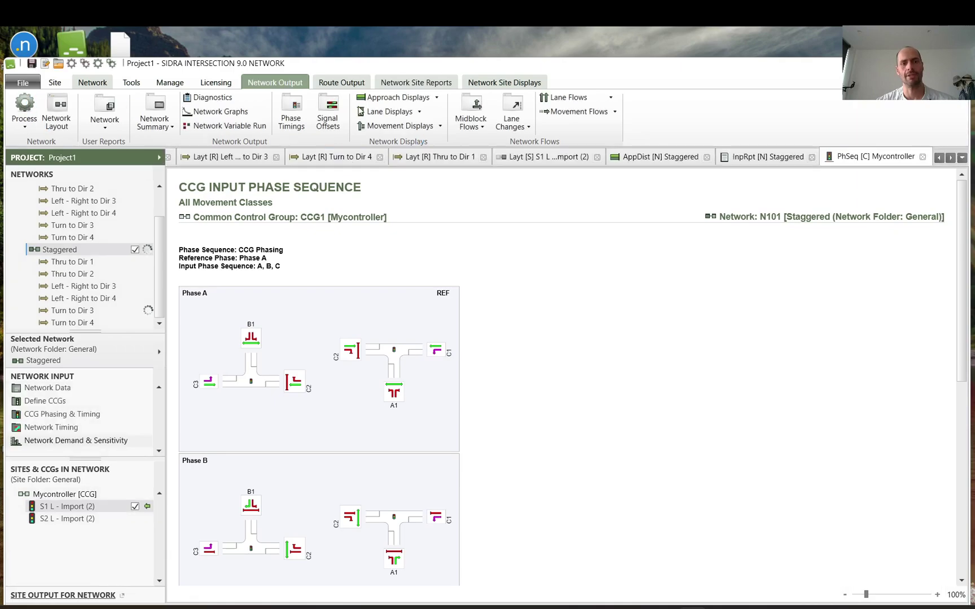
click(164, 109)
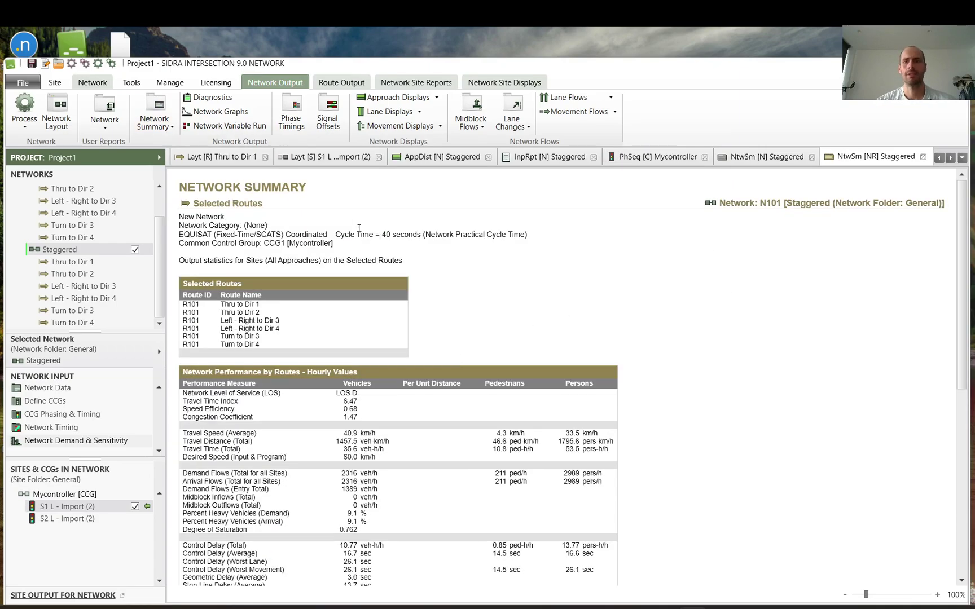
- Close the open route layouts and the second network layout, keeping the Staggered and S1 layouts and the reports open
click(264, 158)
click(264, 158)
click(264, 157)
click(264, 158)
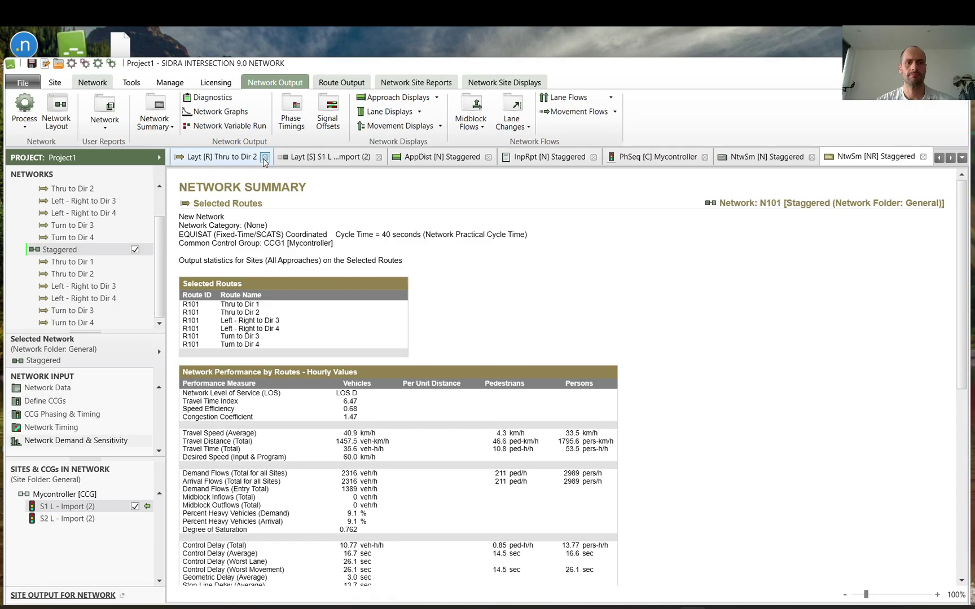
click(264, 157)
click(264, 157)
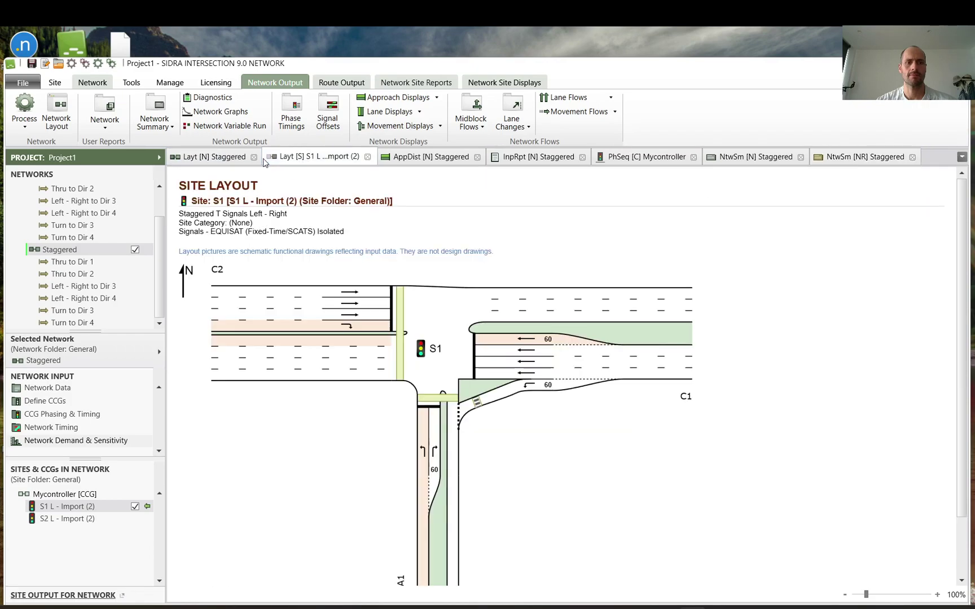
- Close all remaining open layouts and reports, including the S1 layout, input report, phase sequence and network summaries
click(254, 157)
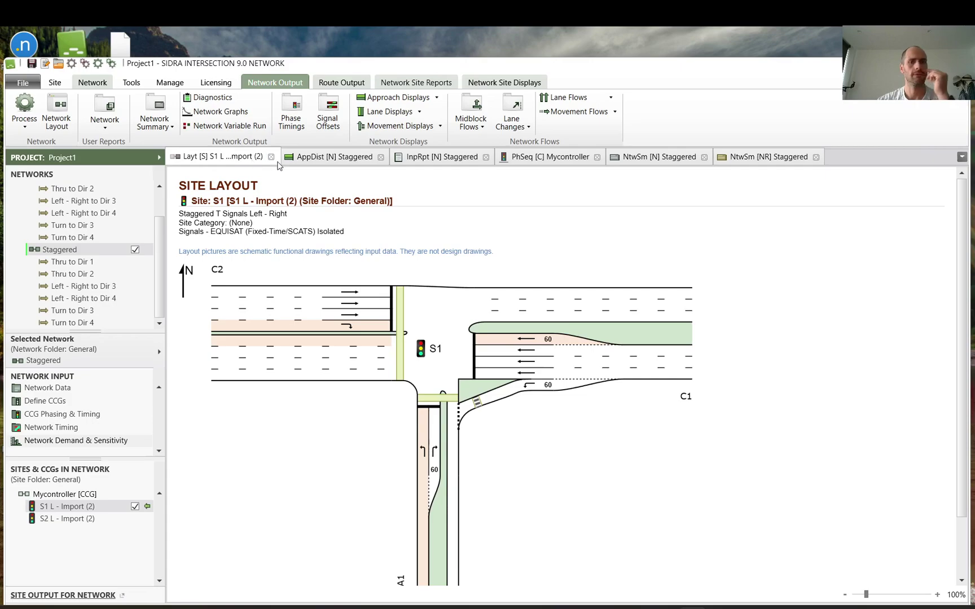
click(271, 157)
click(269, 158)
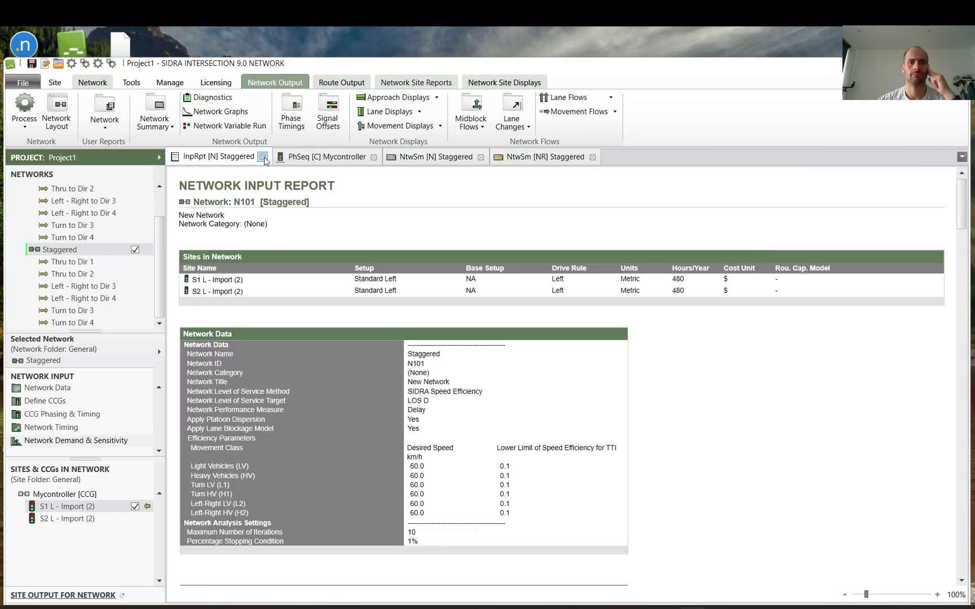
click(263, 157)
click(267, 158)
click(264, 157)
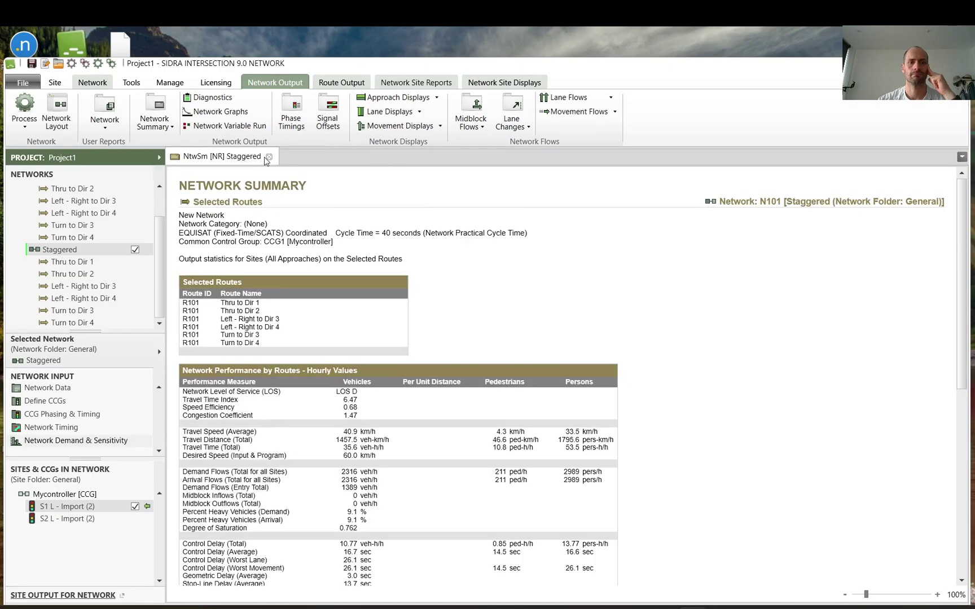
click(270, 157)
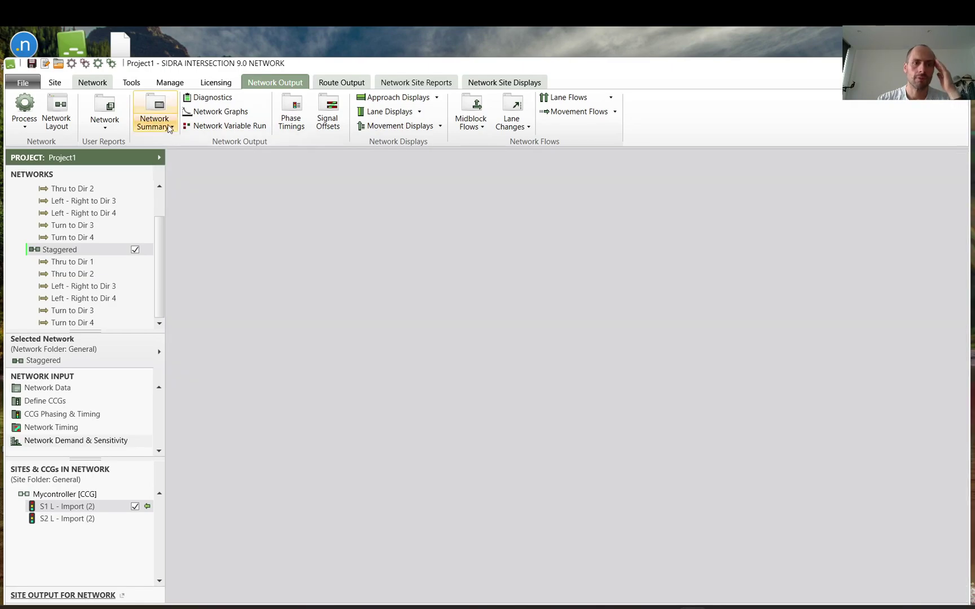
- Generate the Network Summary reports for the Staggered network with both Whole Network and Network By Routes selected
click(168, 128)
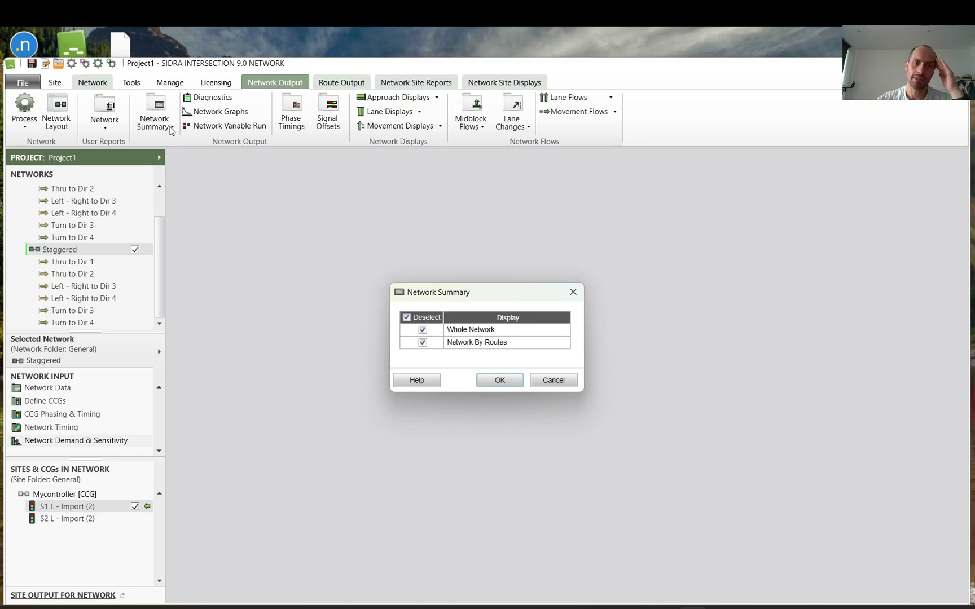
click(569, 385)
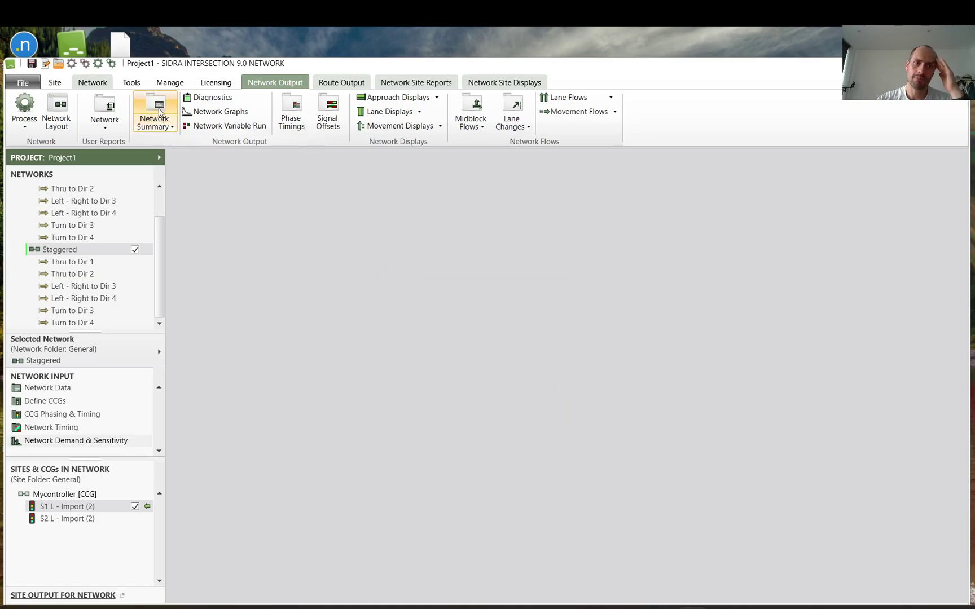
click(170, 126)
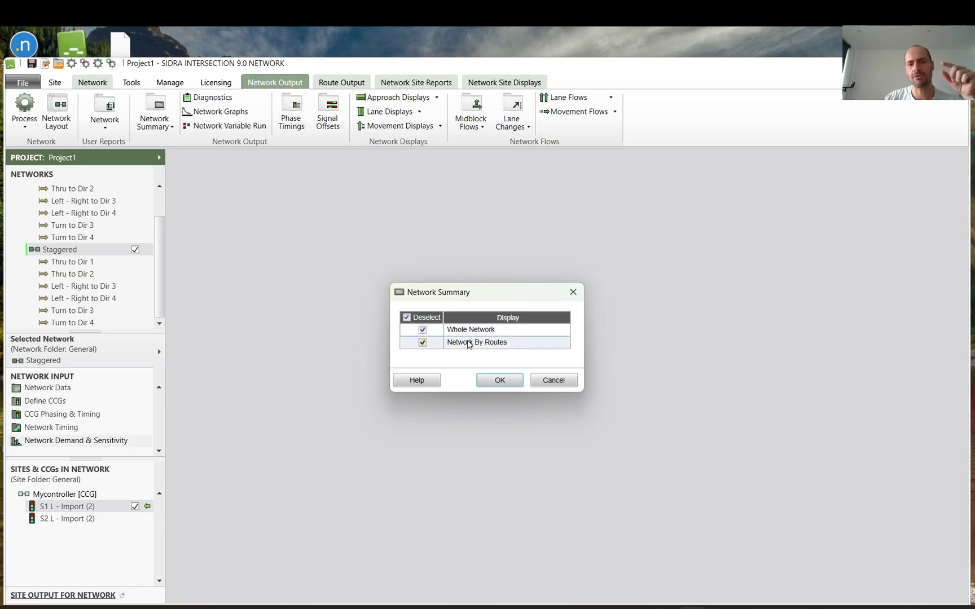
click(488, 381)
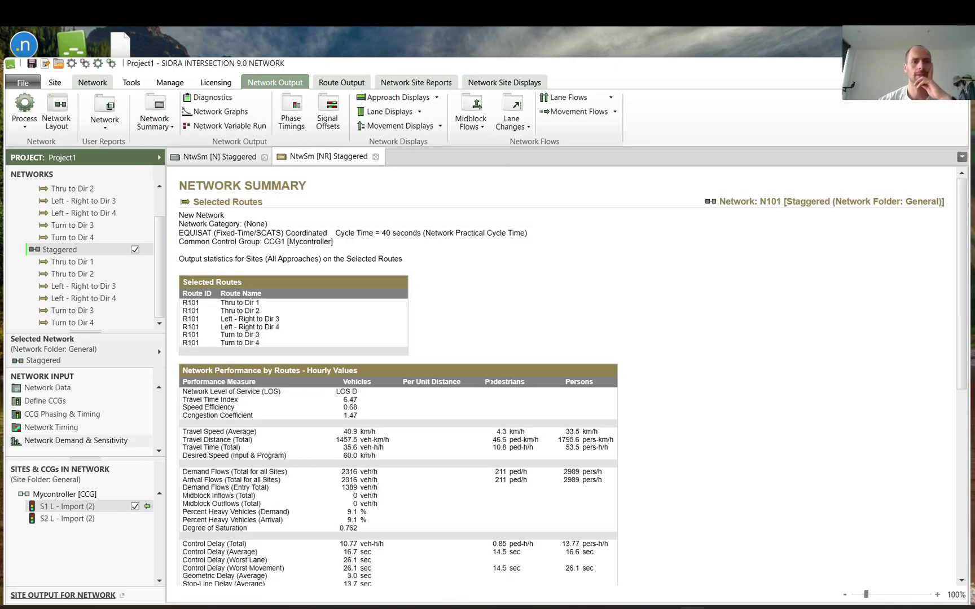
- Compare the whole-network and selected-routes summaries, examining level of service, speed efficiency, travel time index and congestion coefficient
click(228, 163)
click(305, 160)
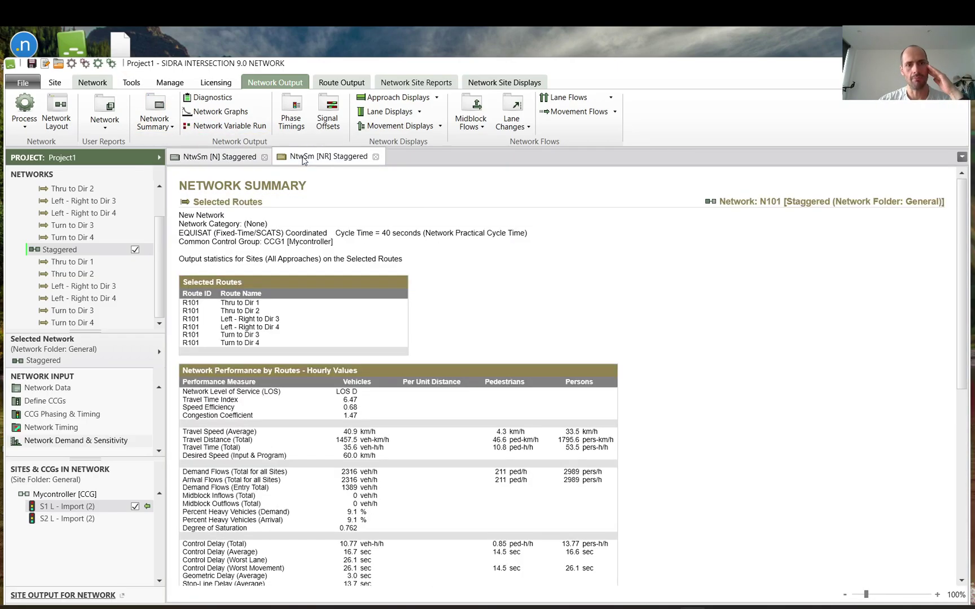
click(227, 159)
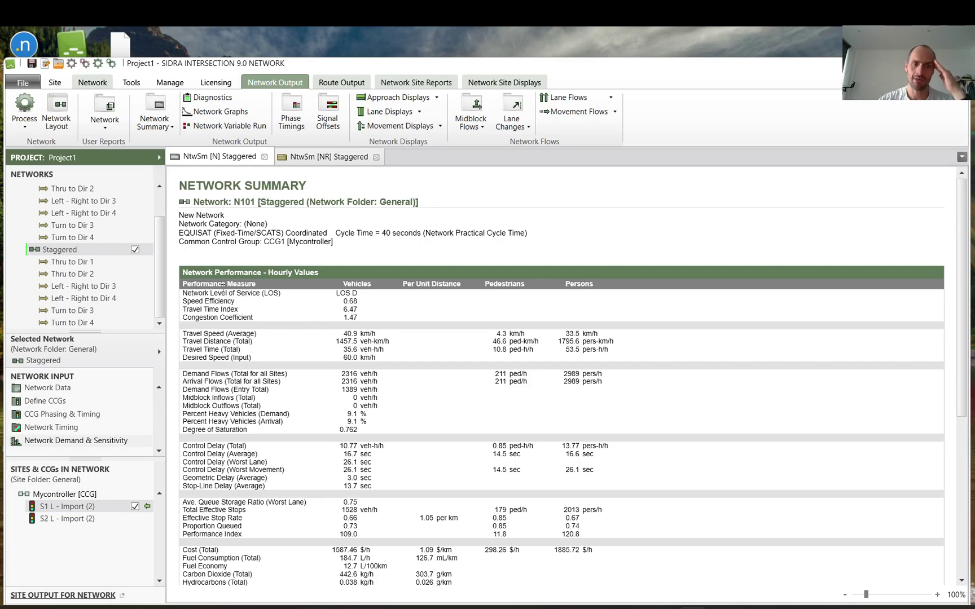
drag(187, 293, 357, 319)
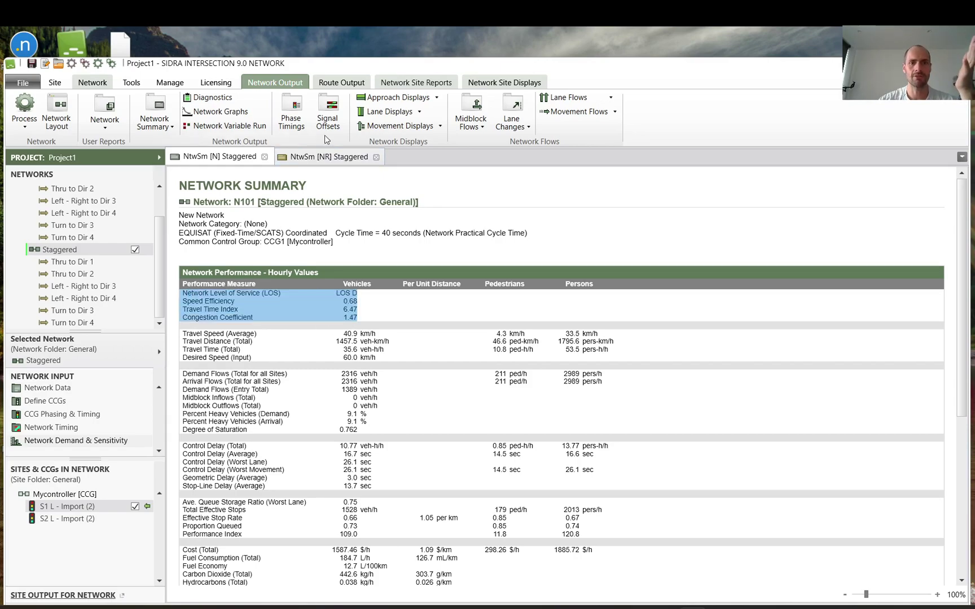
click(329, 158)
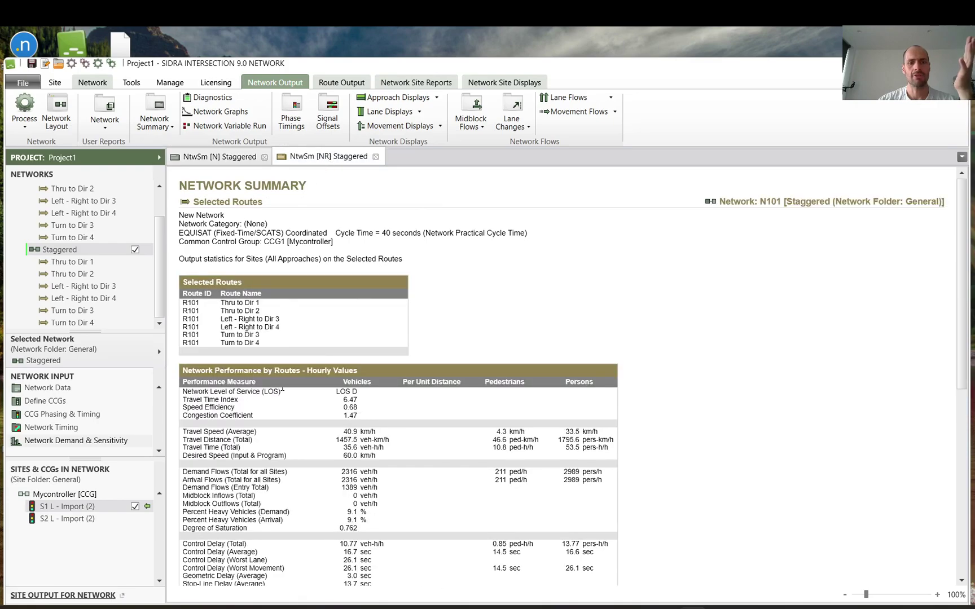
click(231, 159)
click(346, 315)
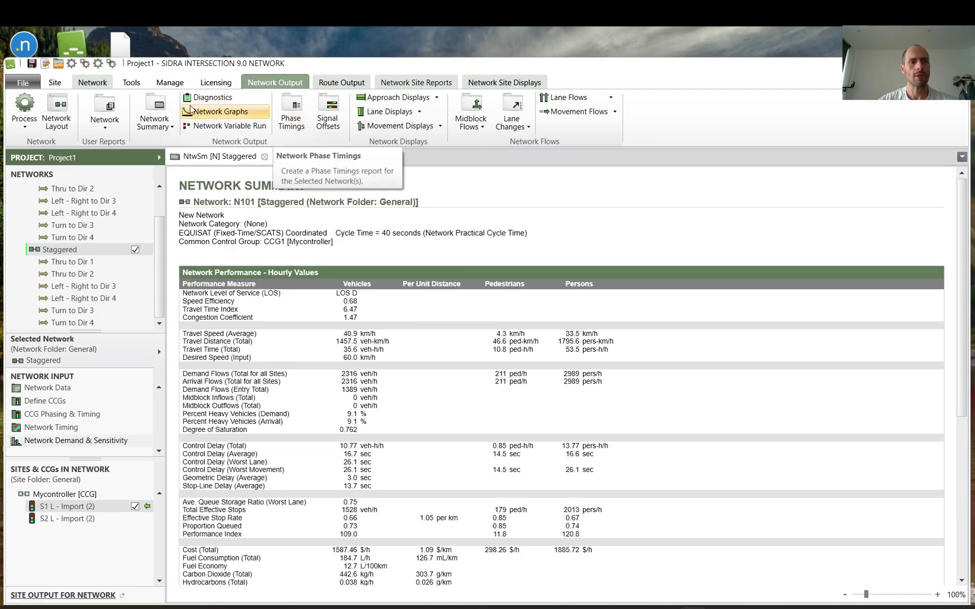
- Generate the Staggered network's phase timings and signal offsets reports, plus all approach displays for the whole network
click(288, 117)
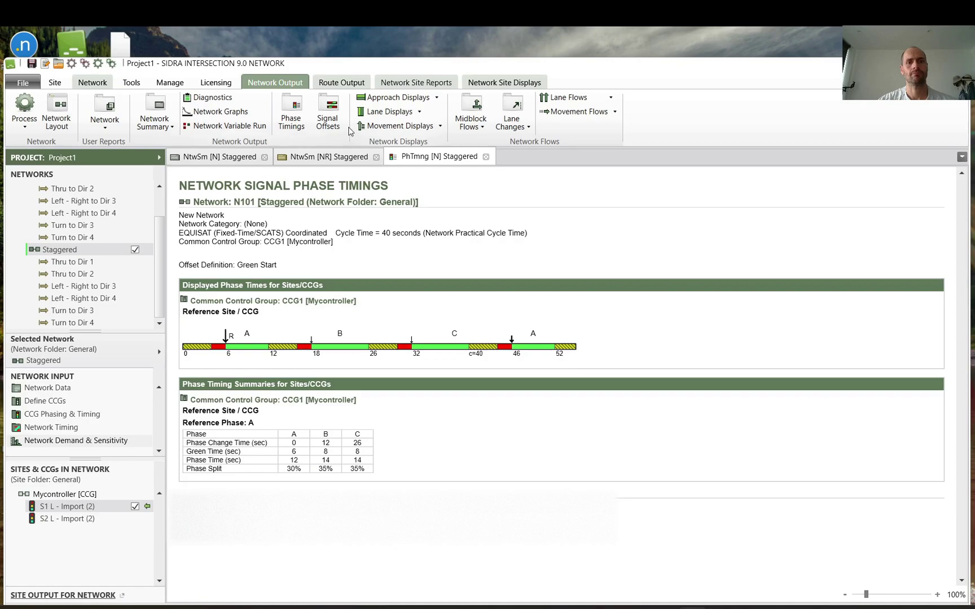
click(328, 121)
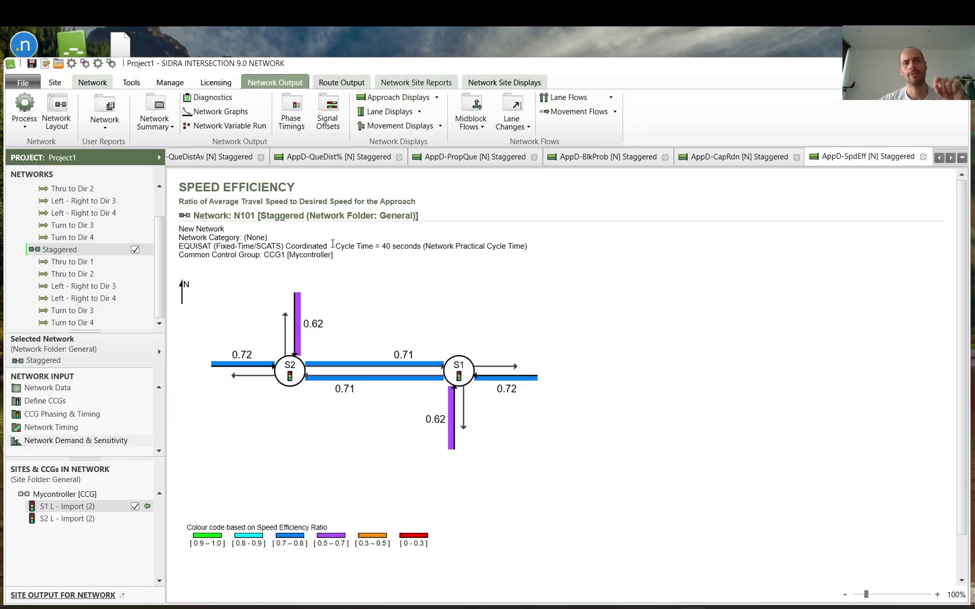
click(440, 99)
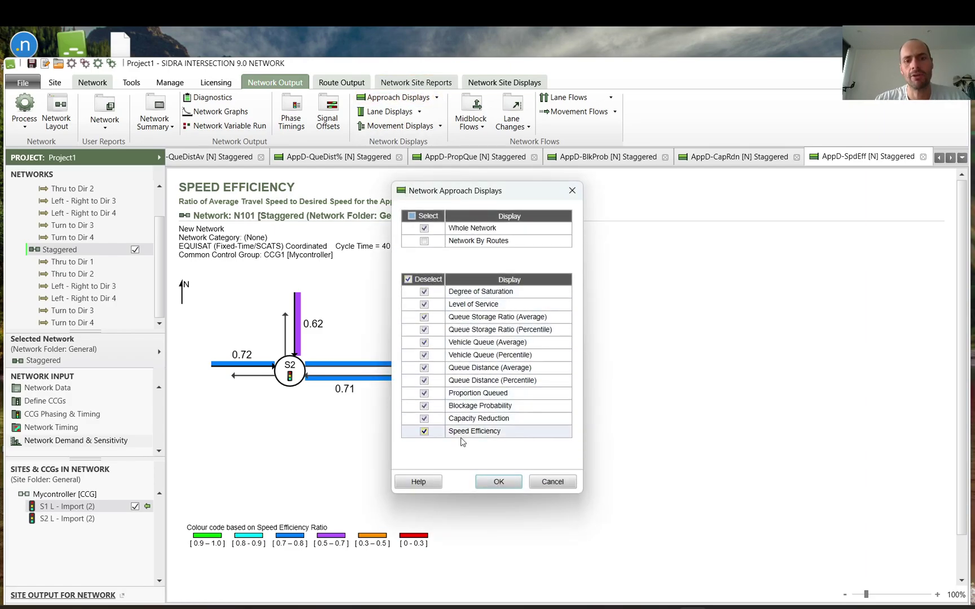
click(554, 482)
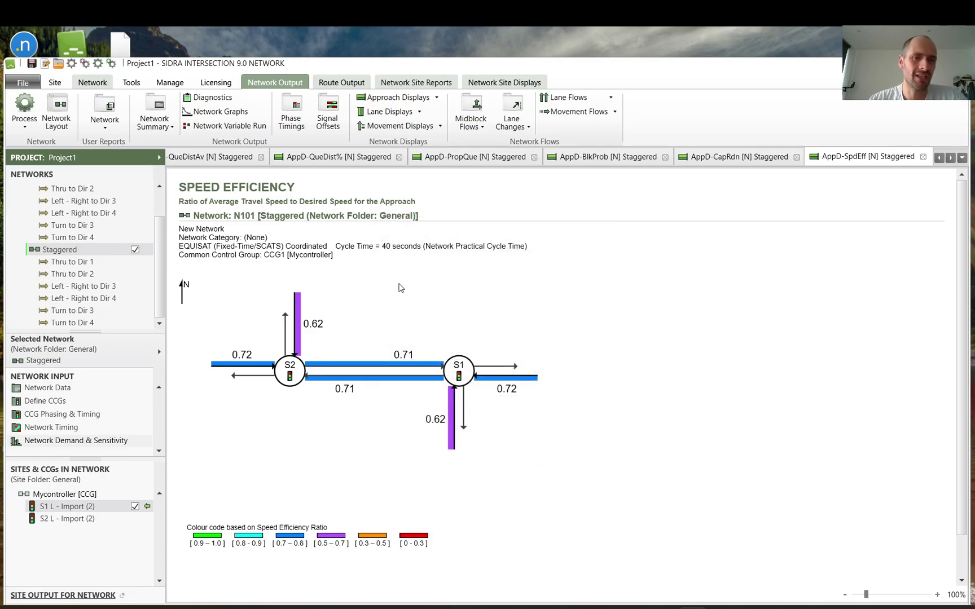
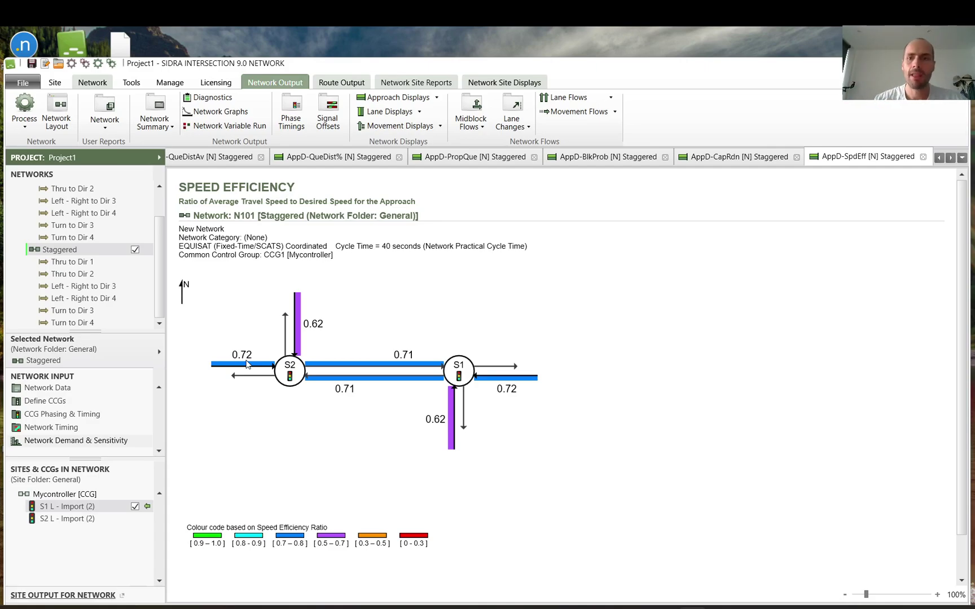
- Examine the capacity reduction, lane blockage probability and proportion queued displays for the approaches at S1 and S2
click(722, 157)
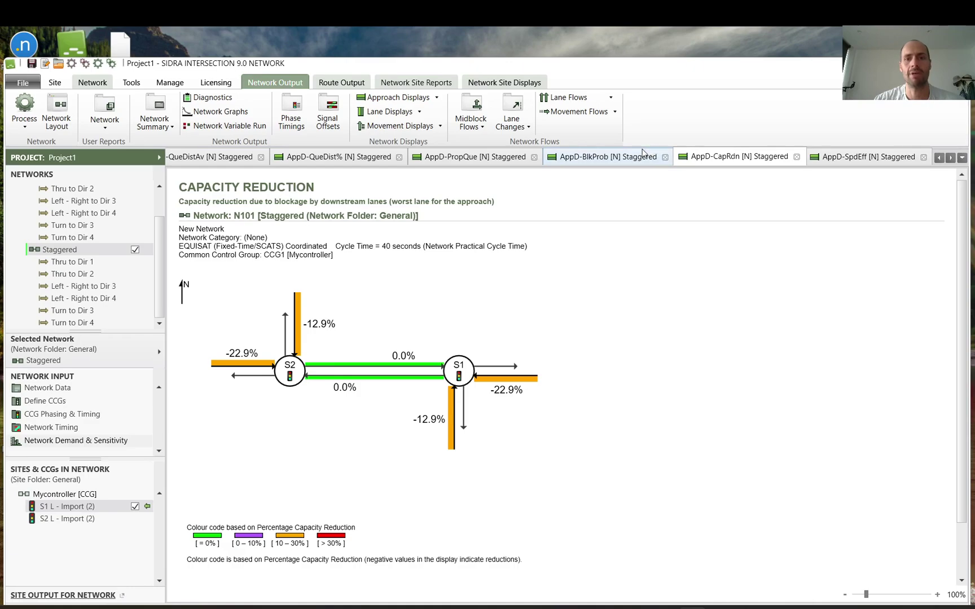
click(608, 163)
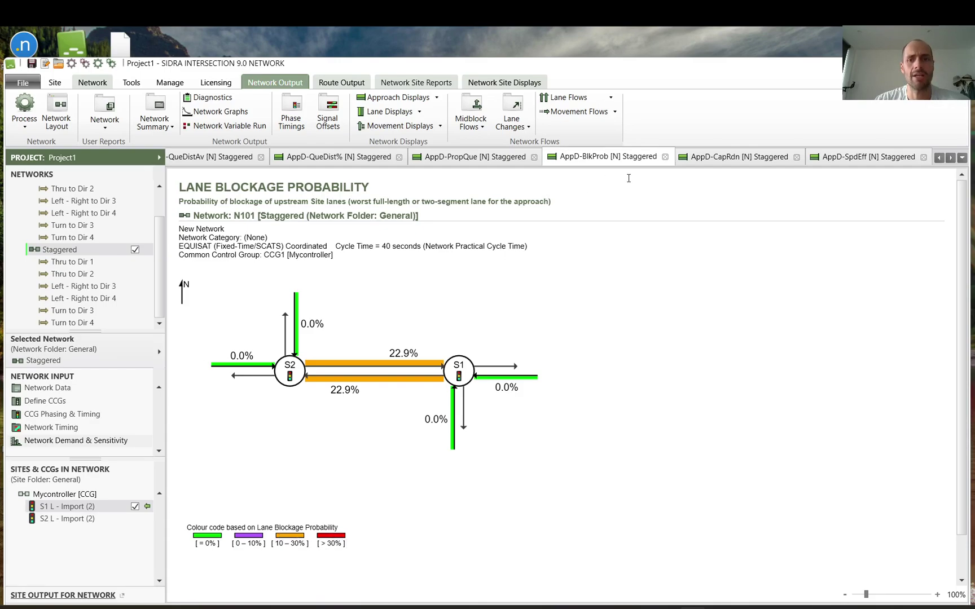
click(469, 158)
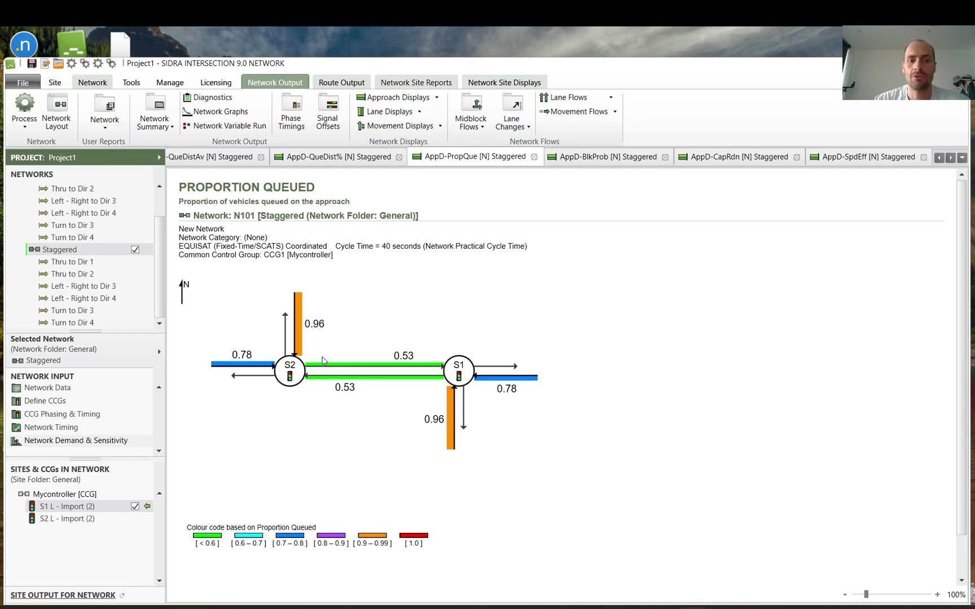
- Compare the percentile and average queue distance displays for the network's approaches, checking how each queue measure is defined
click(331, 161)
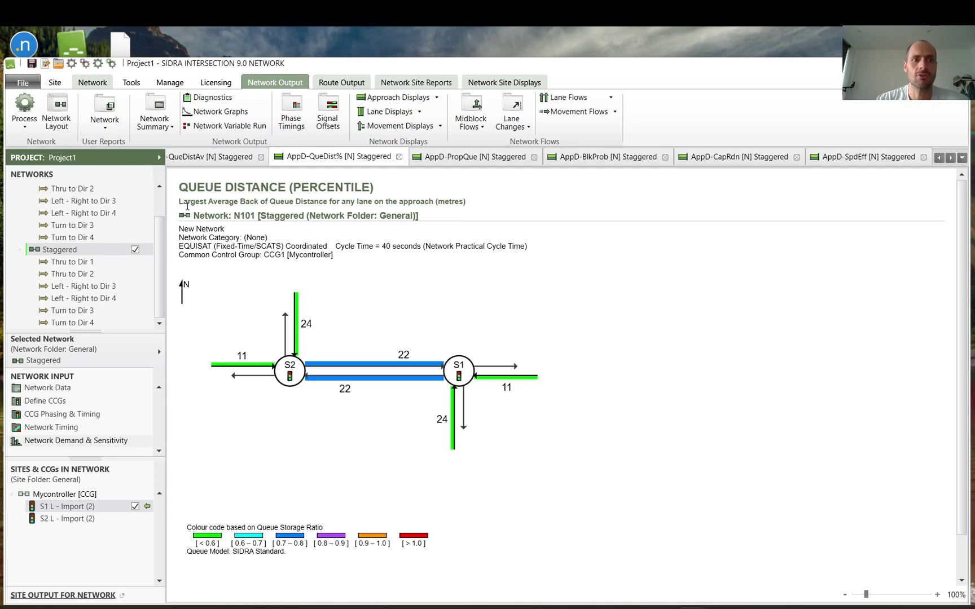
drag(180, 200, 451, 204)
click(492, 205)
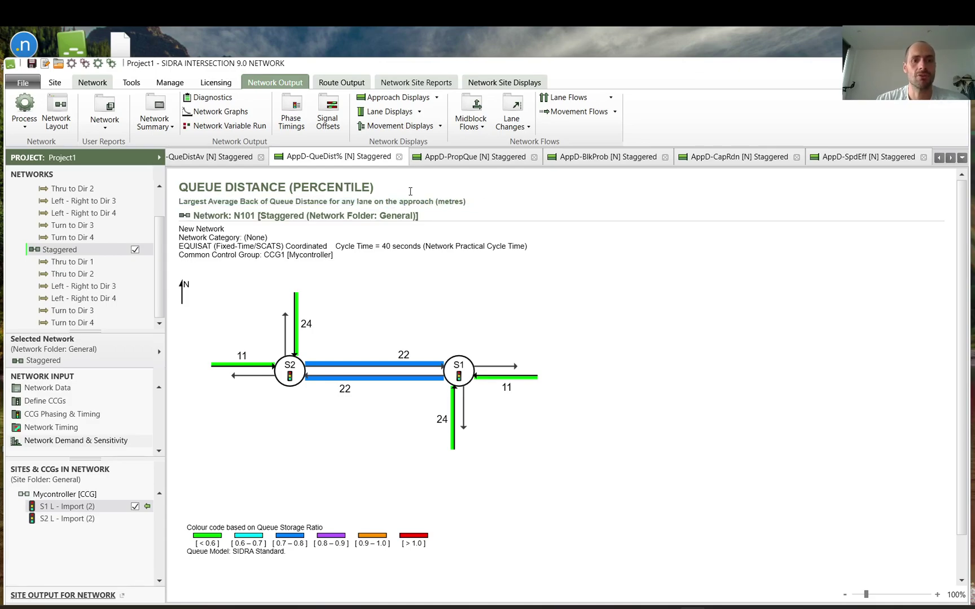
click(213, 158)
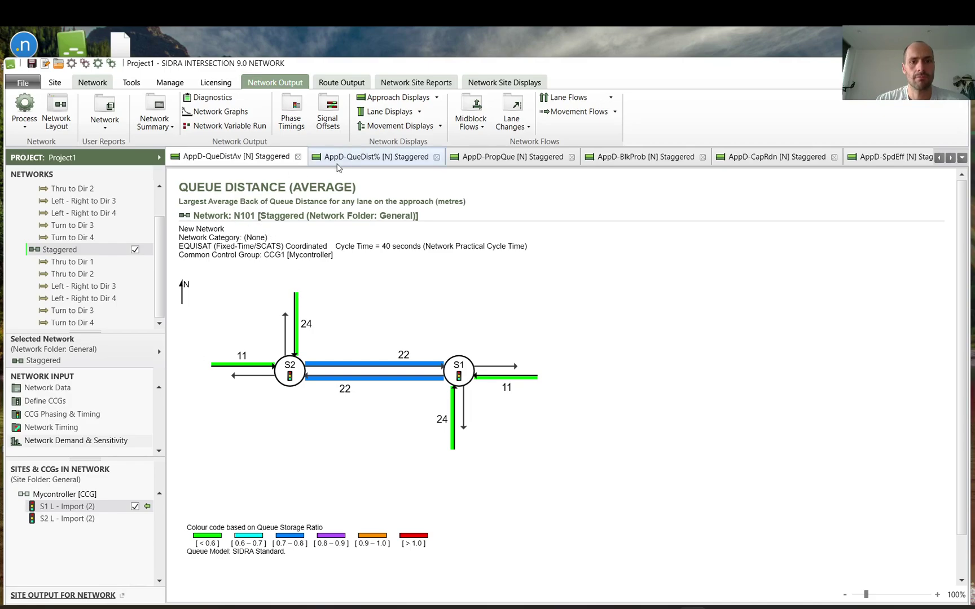
click(940, 158)
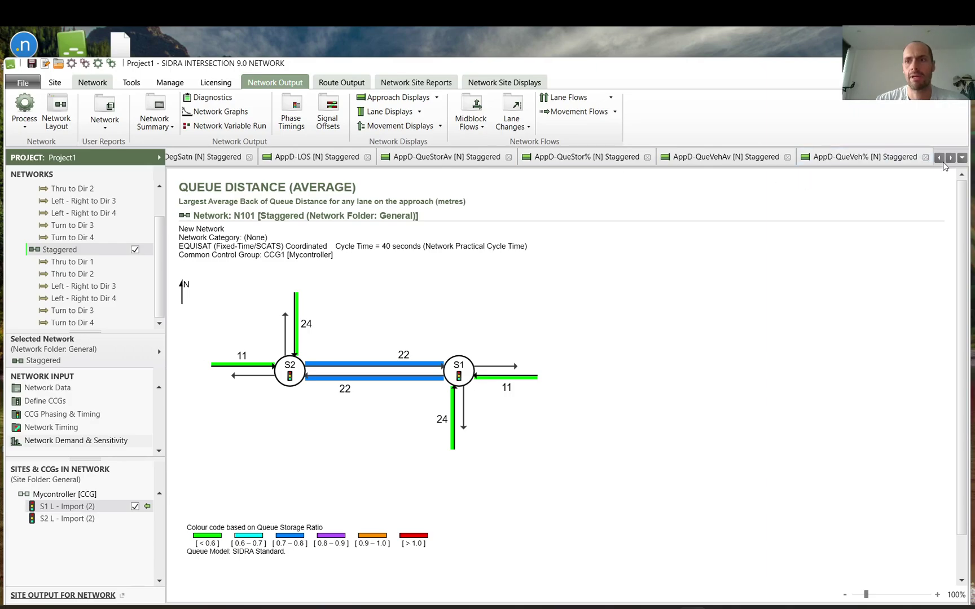
click(940, 158)
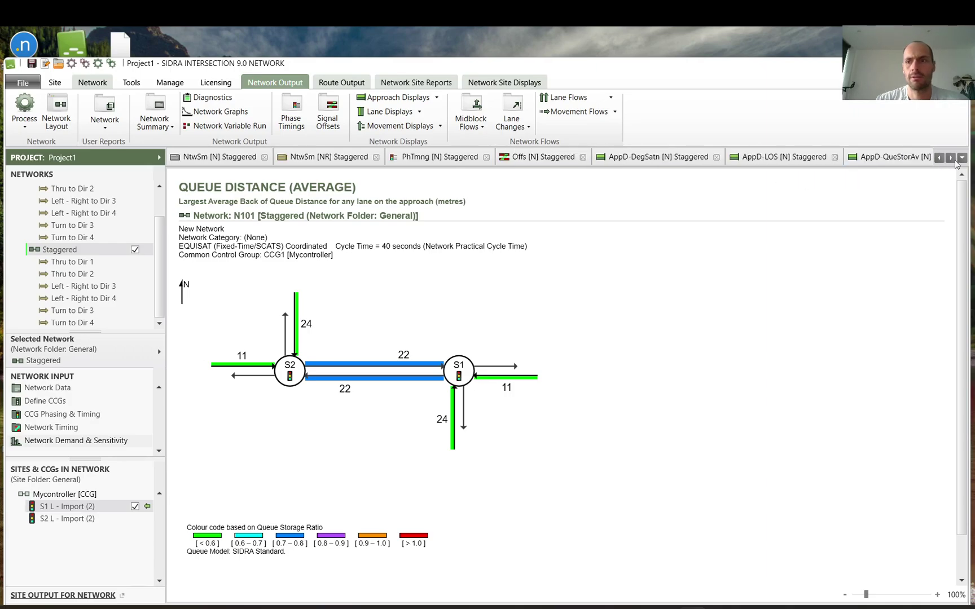
click(952, 158)
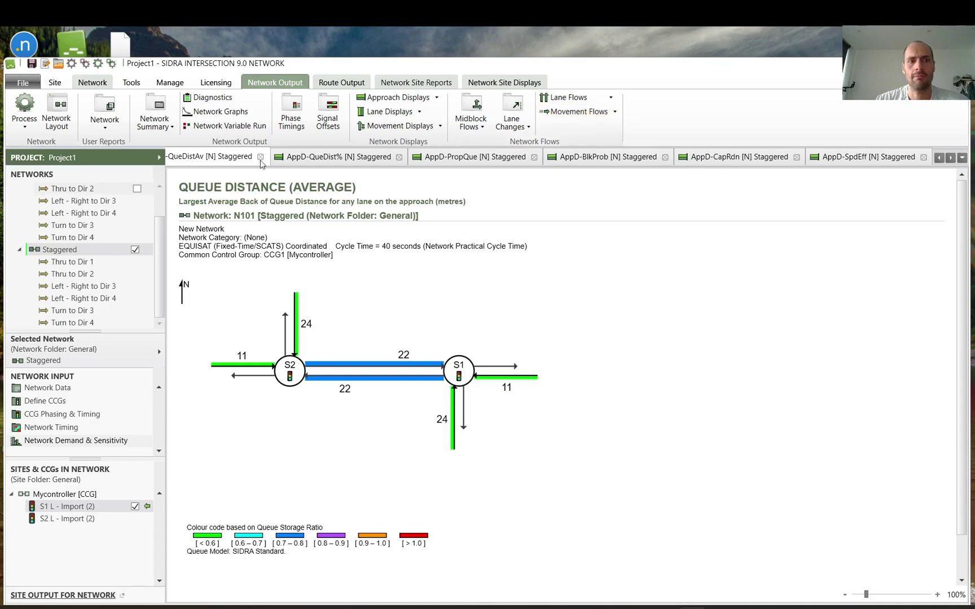
click(940, 159)
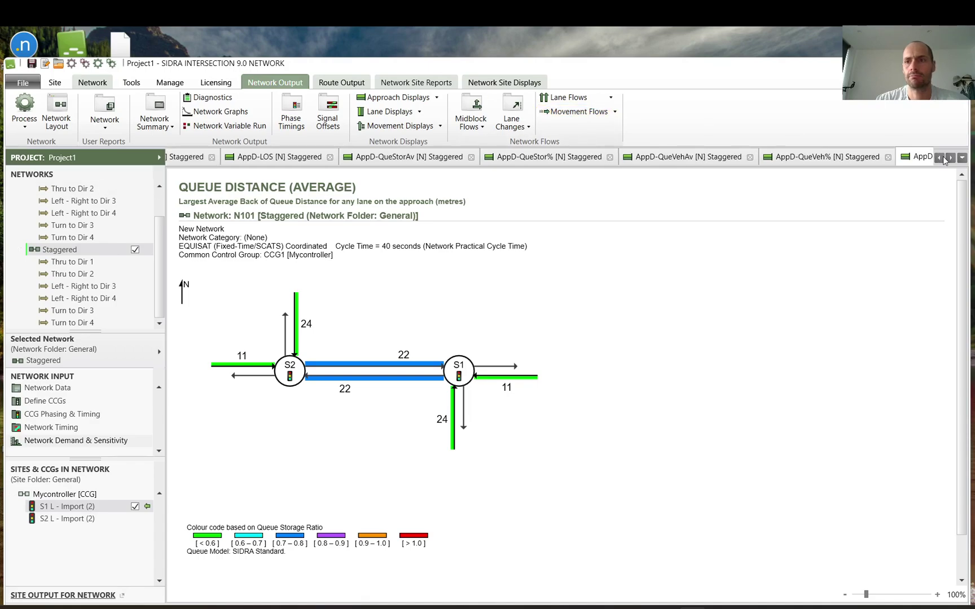
click(951, 158)
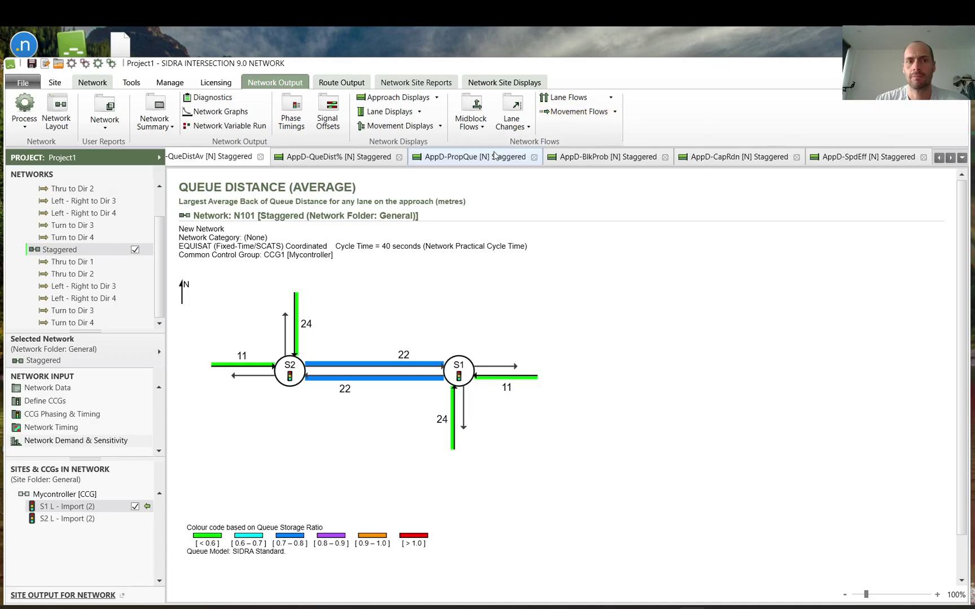
click(312, 157)
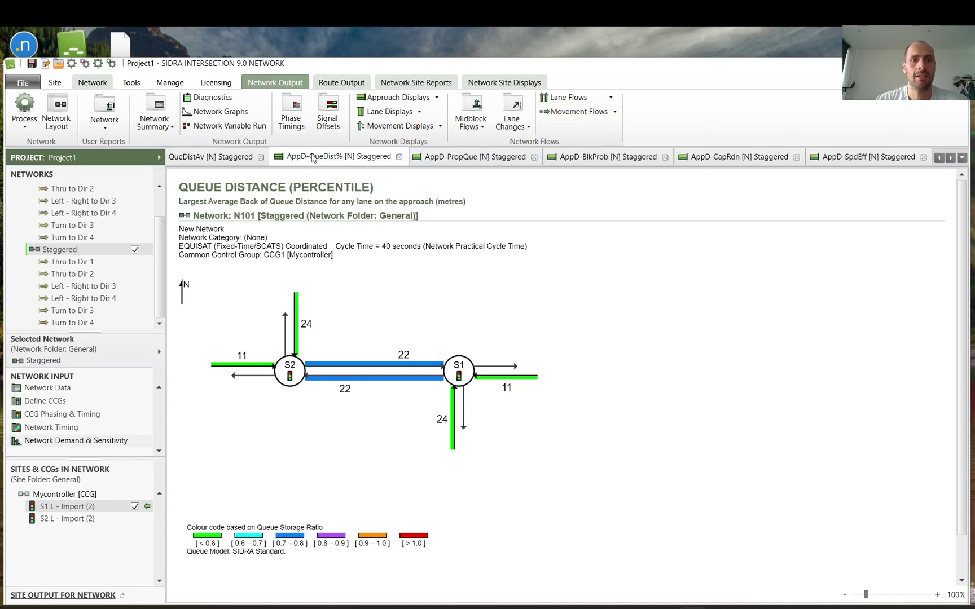
click(202, 155)
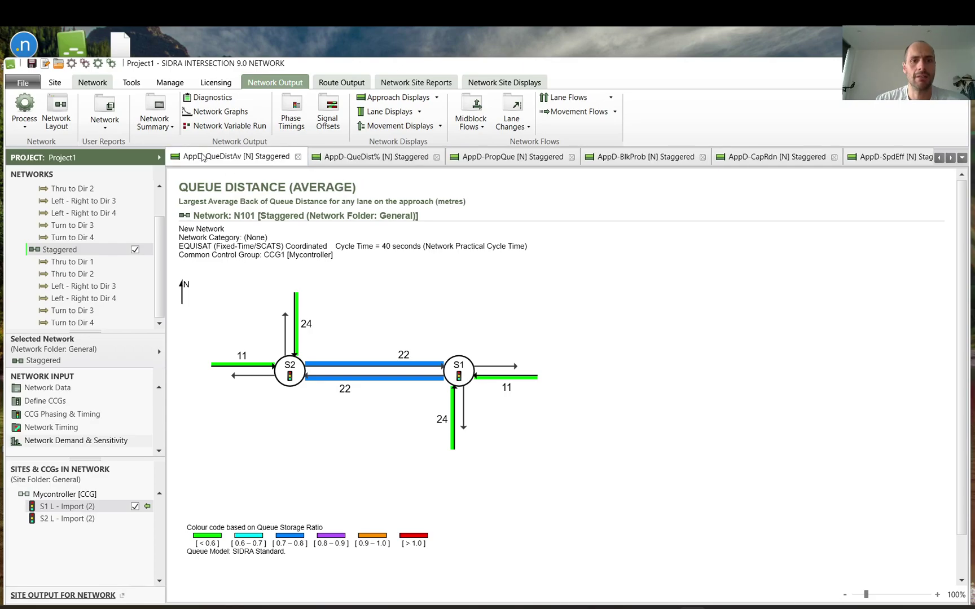
- Examine the percentile and average vehicle queue displays and the percentile queue storage ratio display for the network's approaches
click(939, 157)
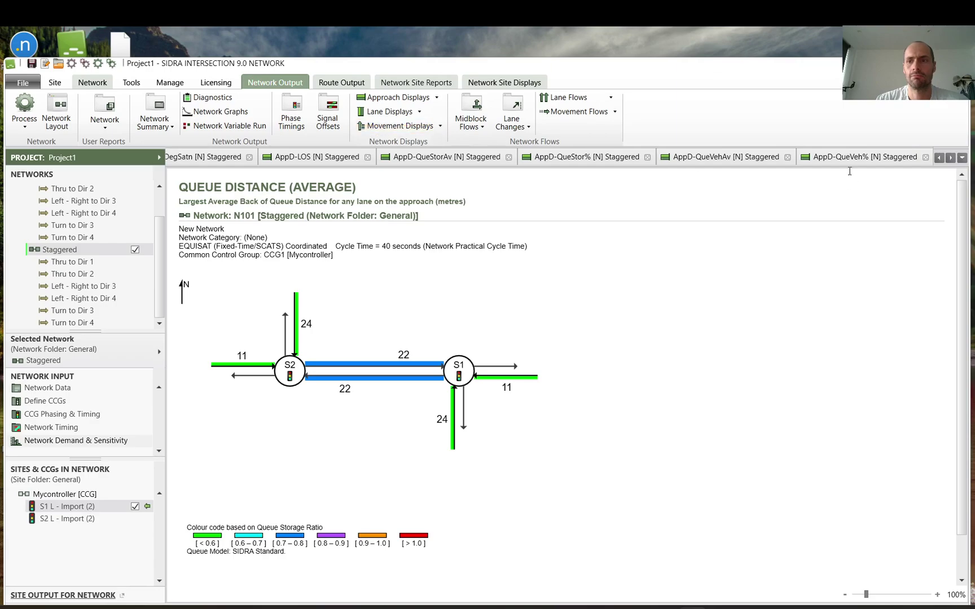
click(820, 161)
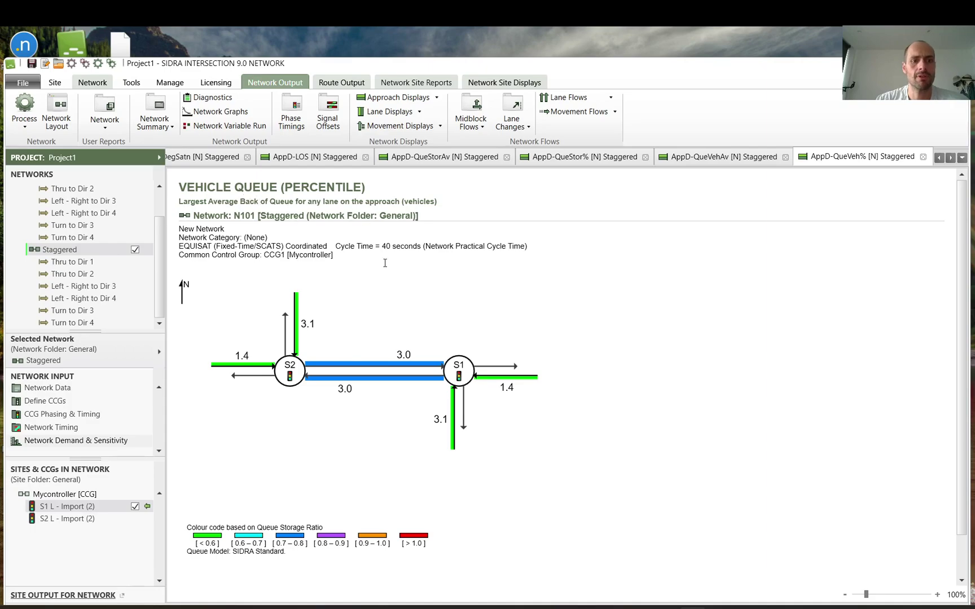
click(742, 158)
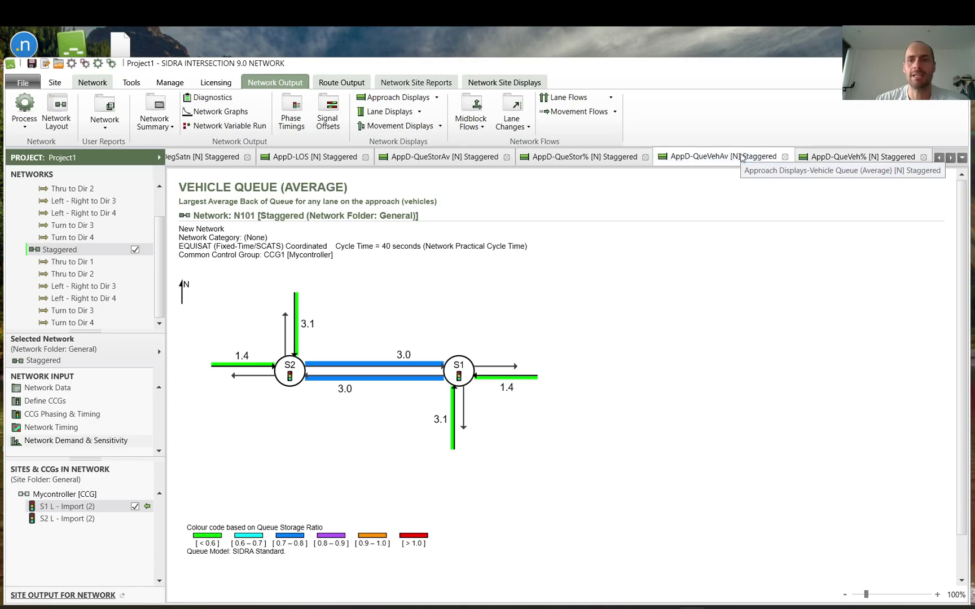
click(590, 157)
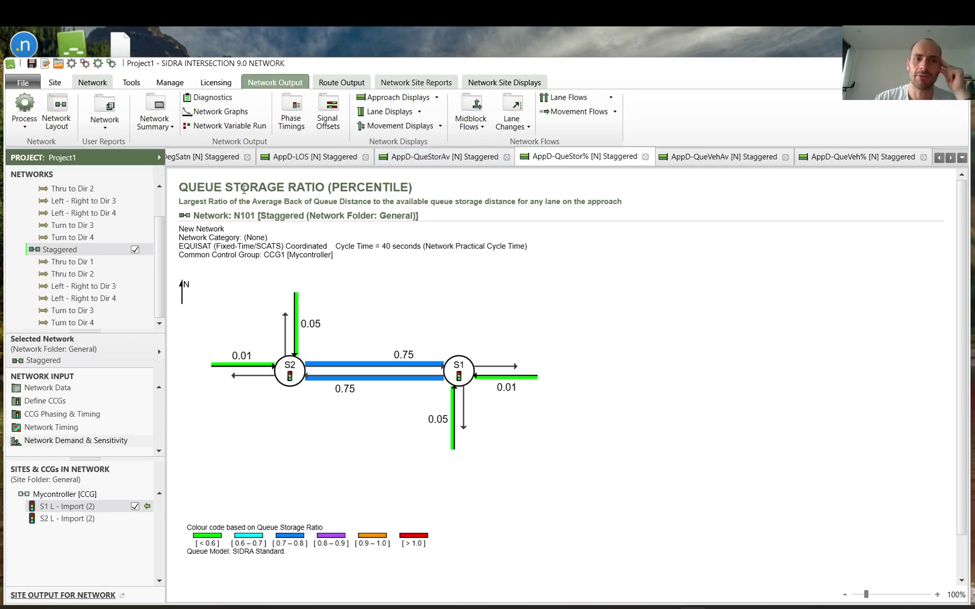
- Compare the average and percentile queue storage ratio displays, then examine the approach level of service and degree of saturation displays
click(461, 163)
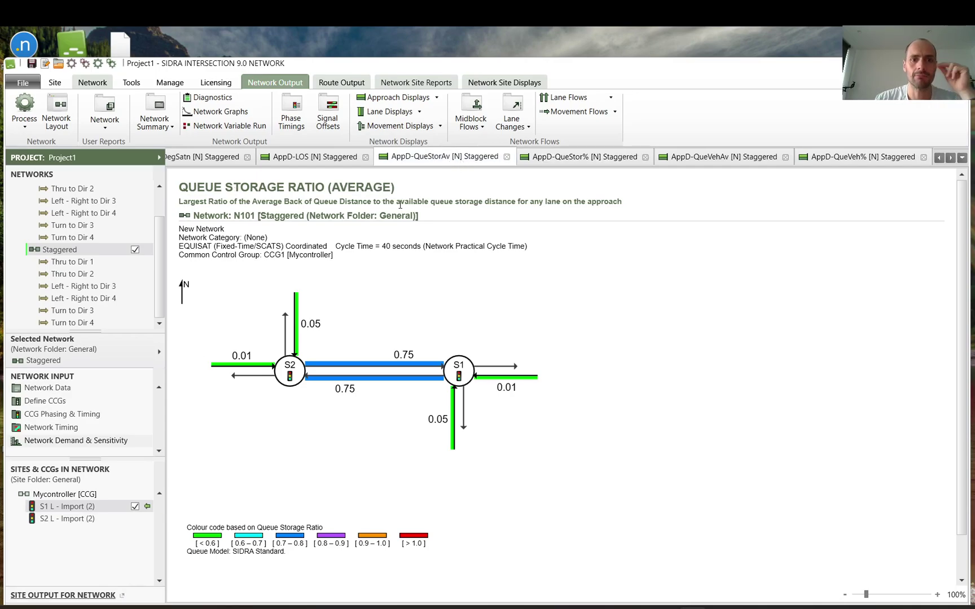
click(564, 154)
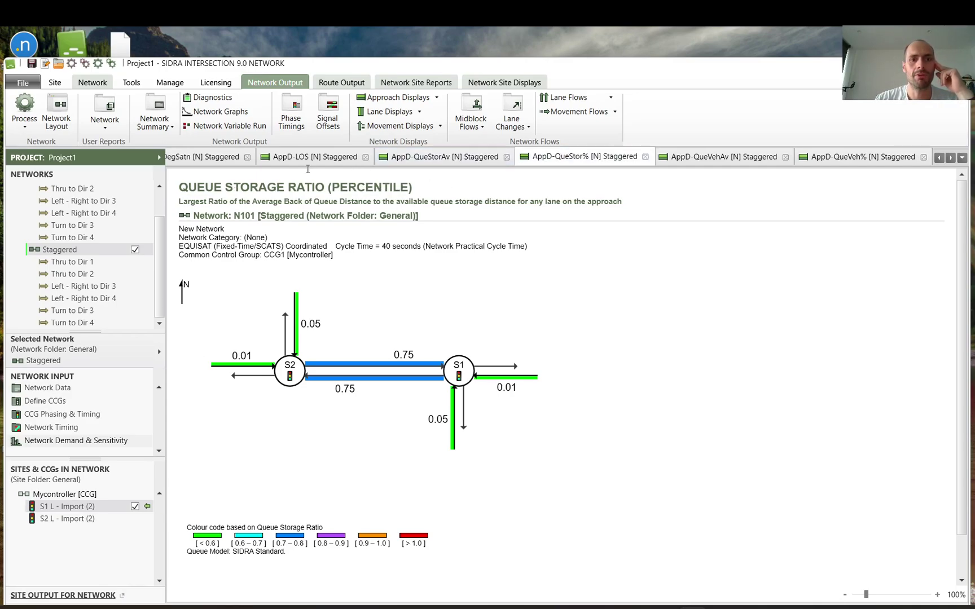
click(314, 164)
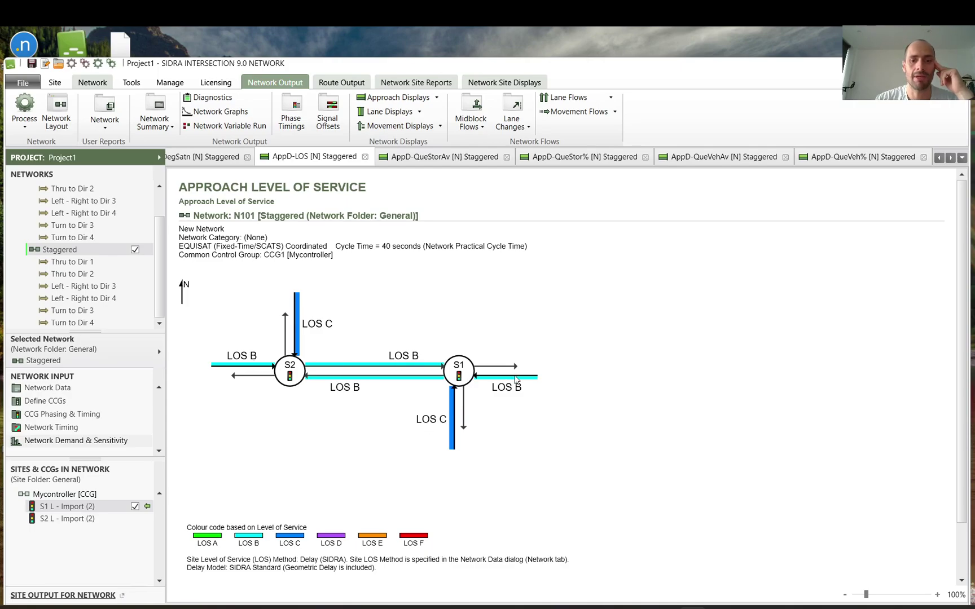
click(231, 158)
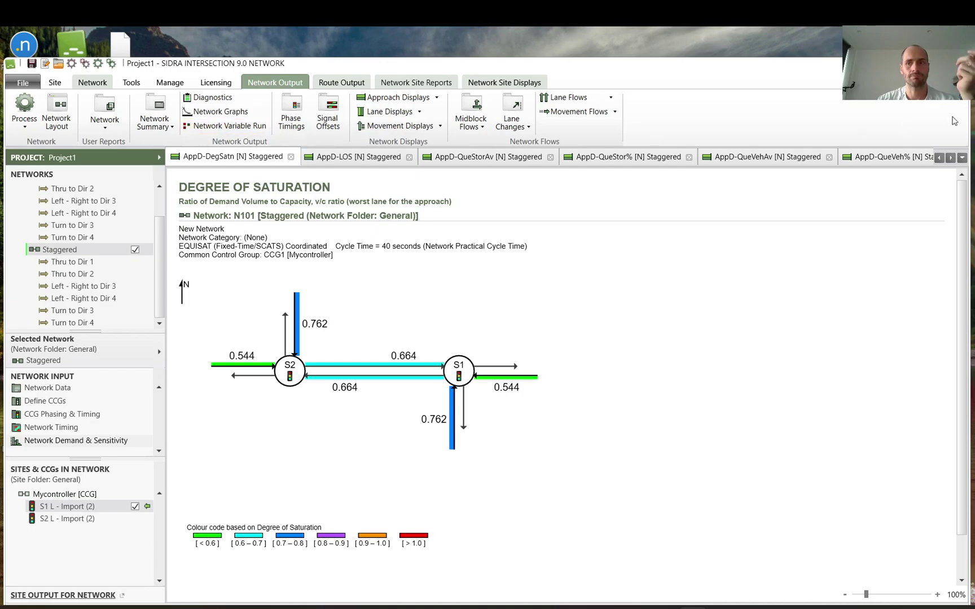
click(939, 159)
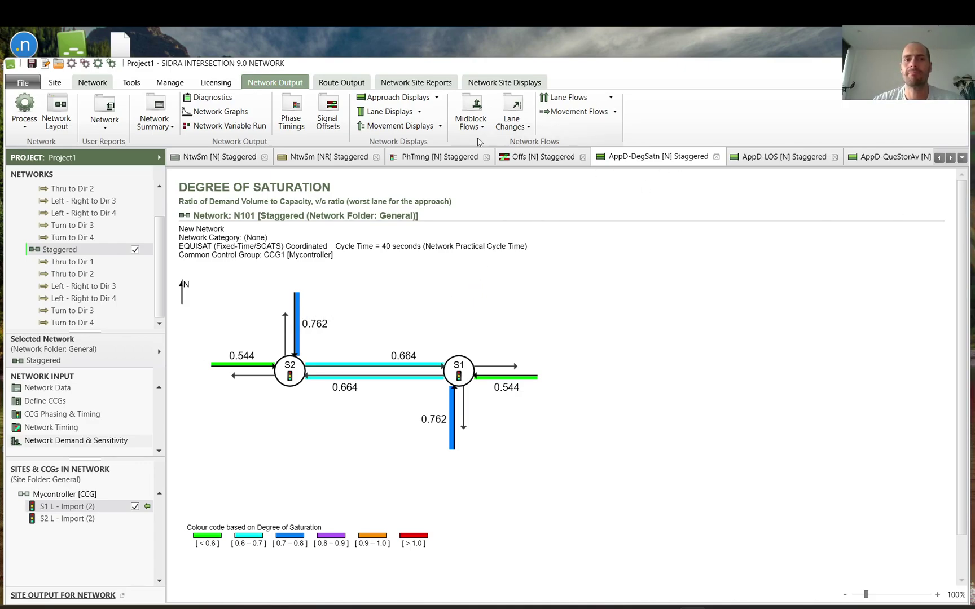
- Generate the Staggered network's lane displays and examine the signal coordination per lane between S1 and S2
click(390, 111)
click(392, 112)
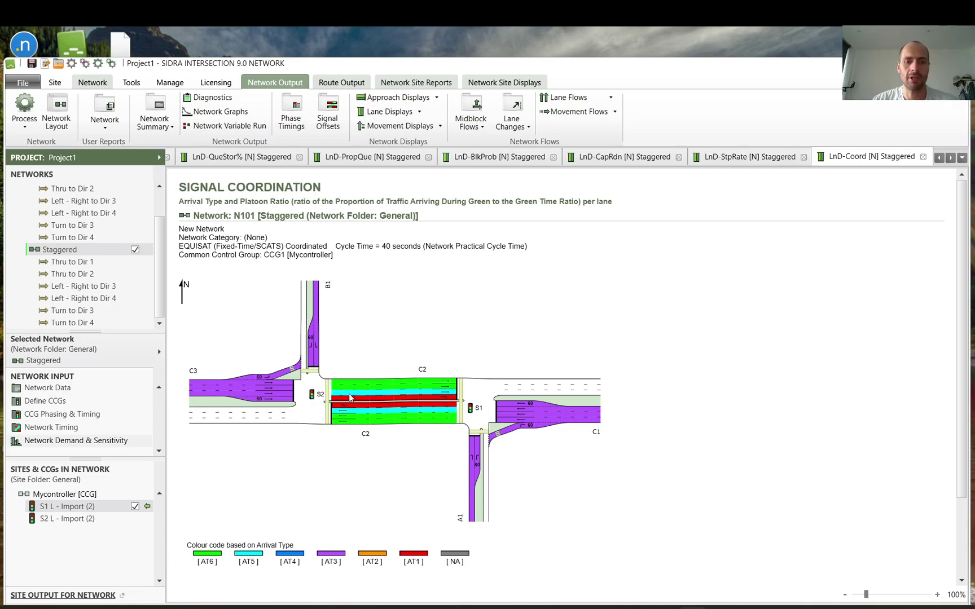
mouse_move(413, 397)
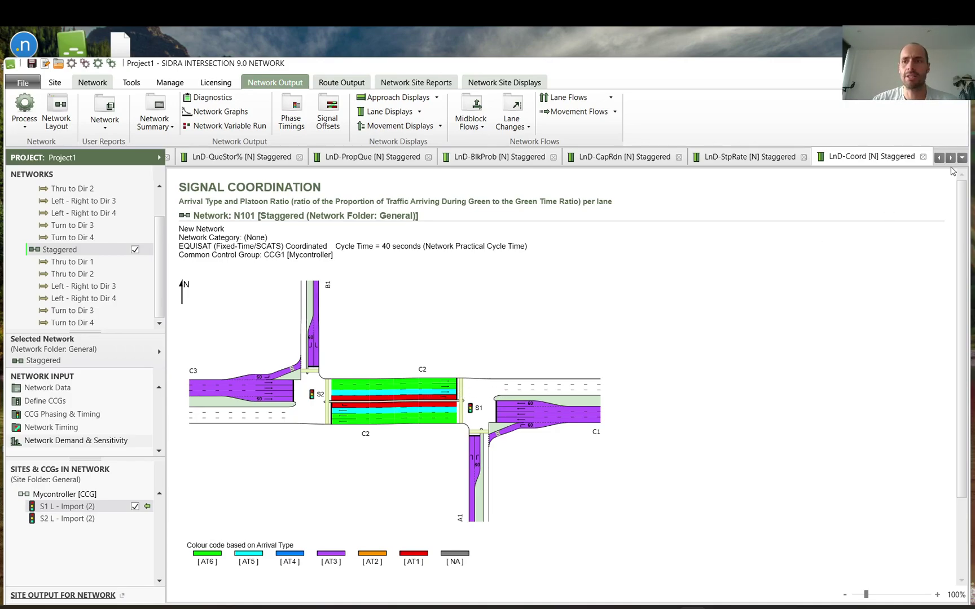
- Examine the per-lane stop rate, capacity reduction, lane blockage probability, proportion queued and percentile queue storage ratio displays
click(770, 161)
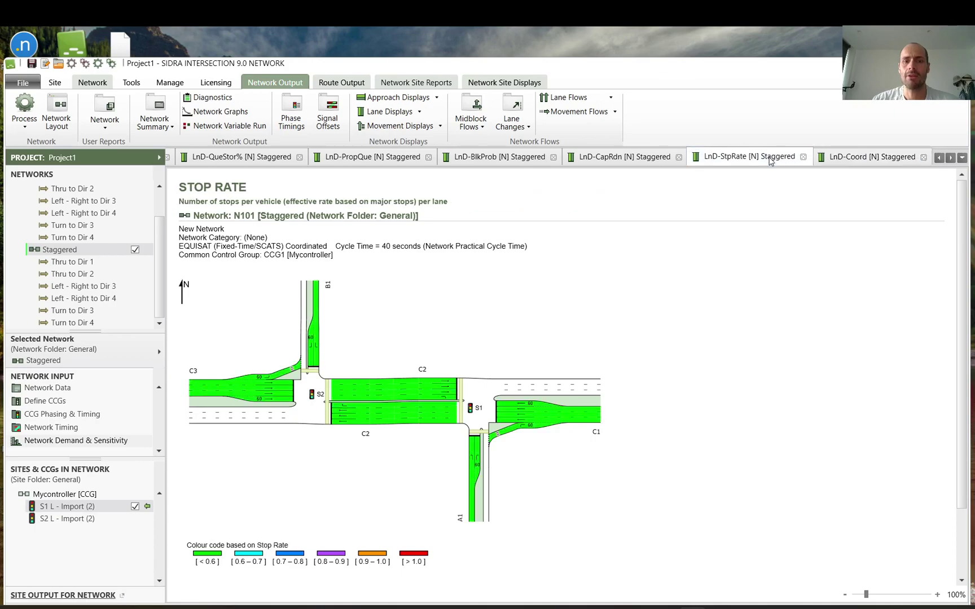
click(615, 161)
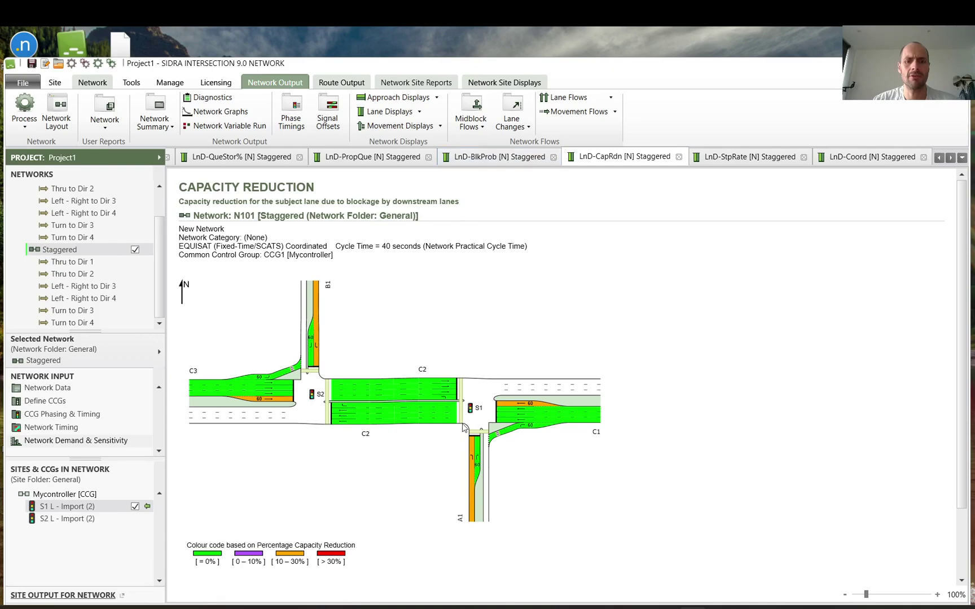
click(502, 160)
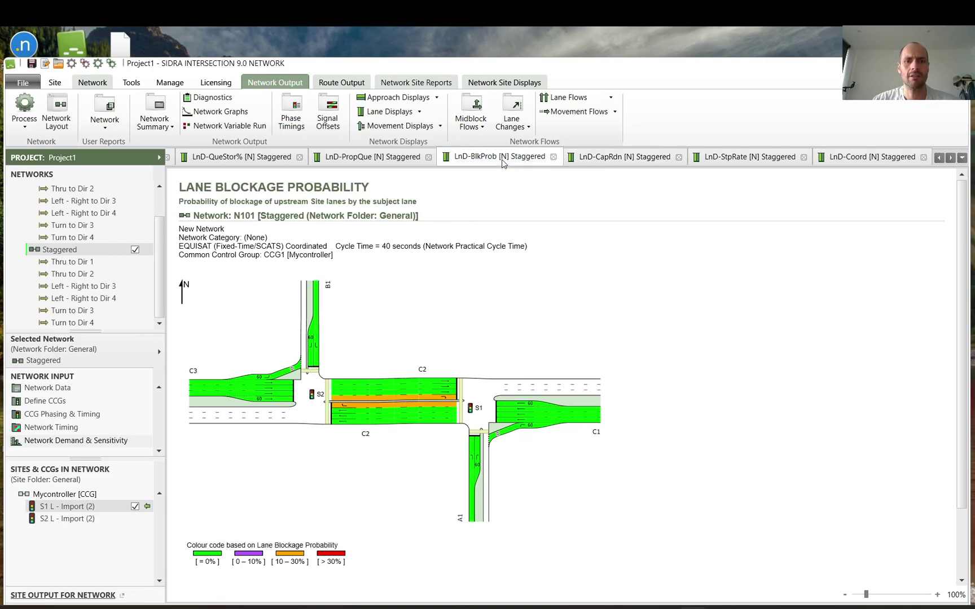
click(351, 163)
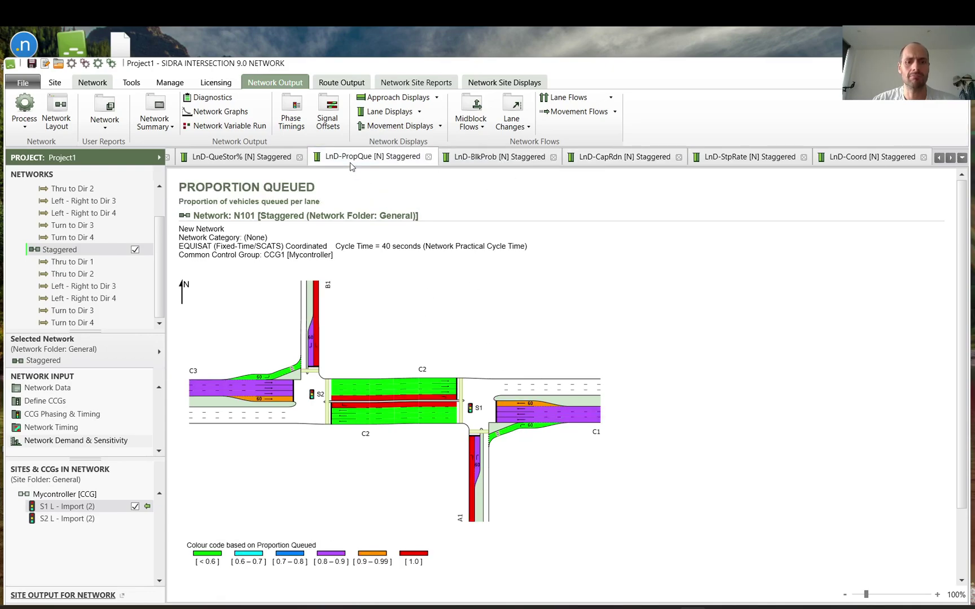
click(259, 160)
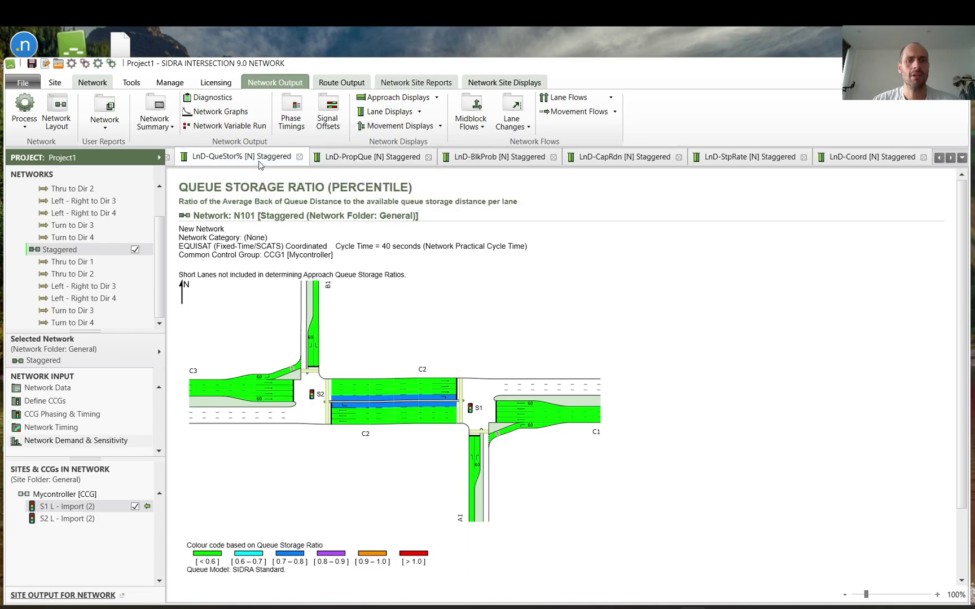
click(368, 164)
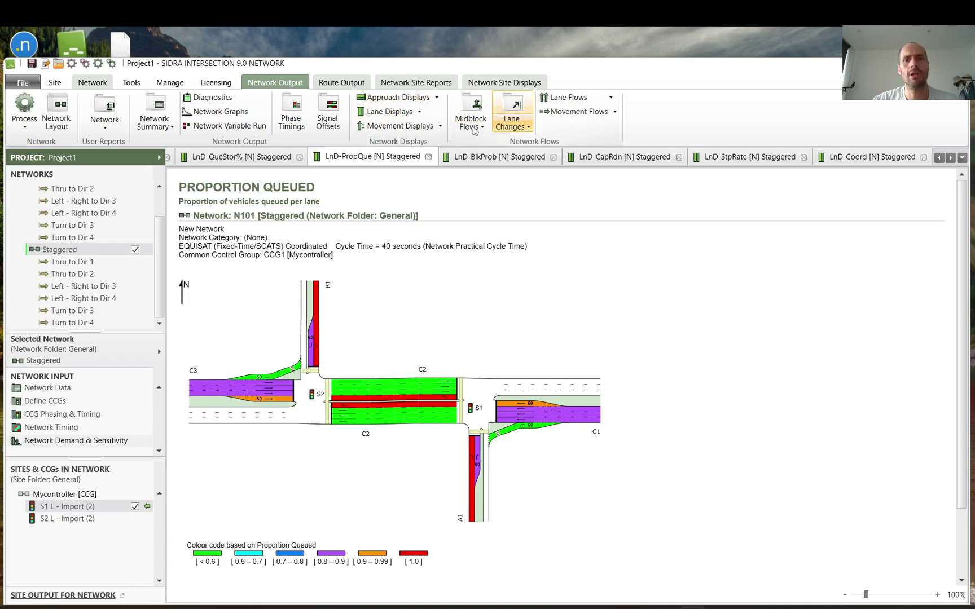
- Generate all movement displays for the whole Staggered network and check which display types are selected
click(411, 132)
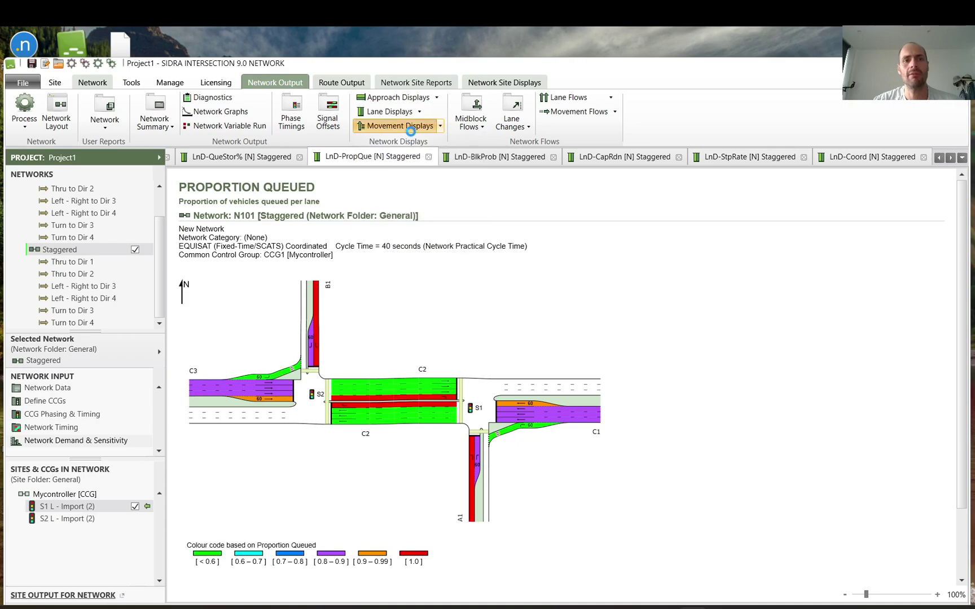
click(441, 128)
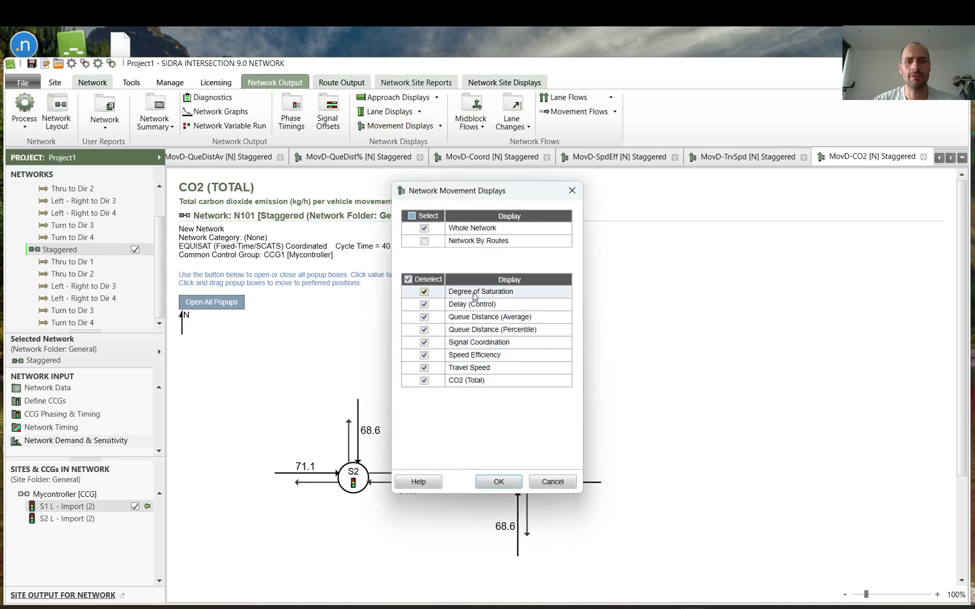
click(552, 483)
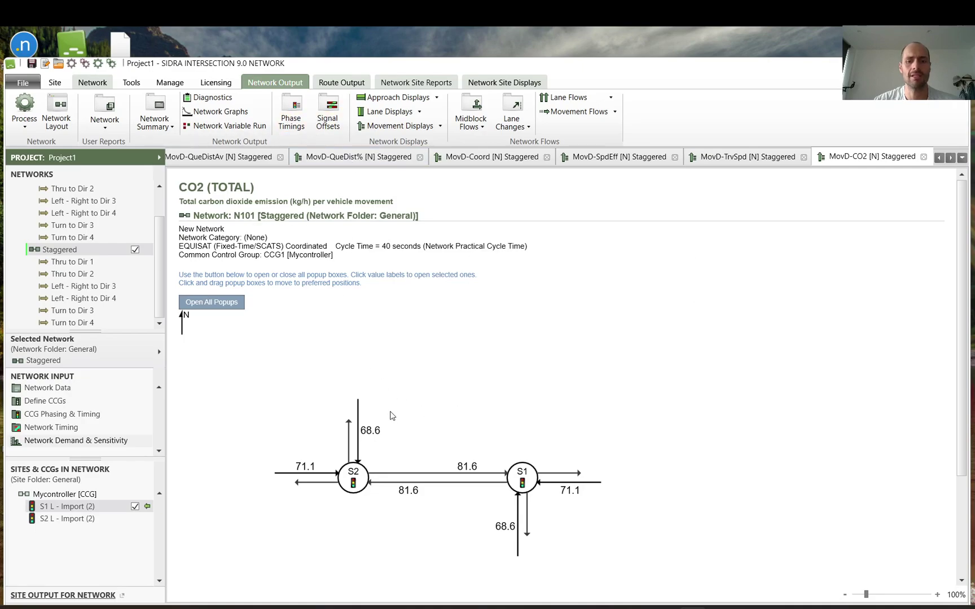
- Examine the travel speed, speed efficiency, signal coordination and total CO2 displays for the network's vehicle movements
click(763, 157)
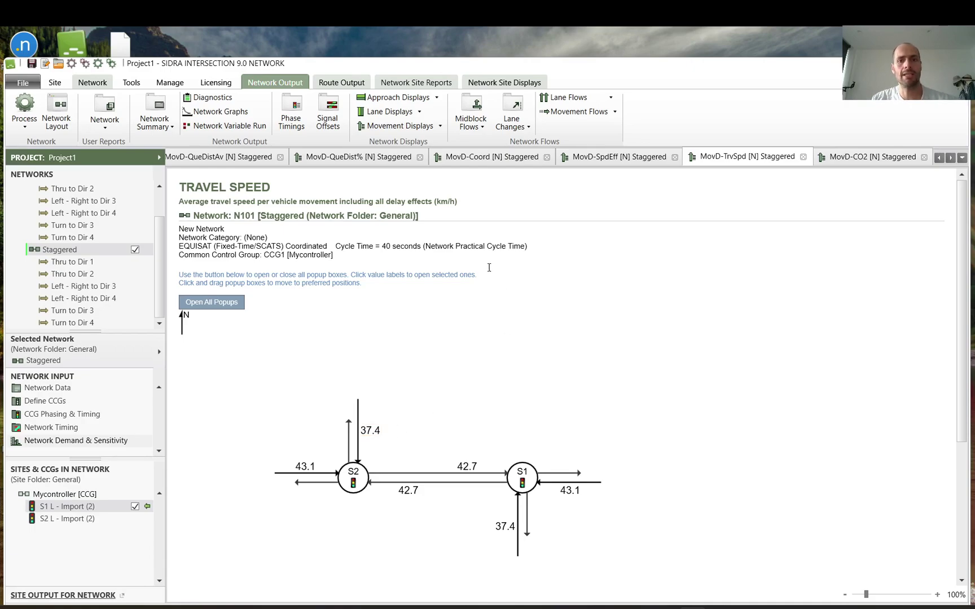
click(603, 165)
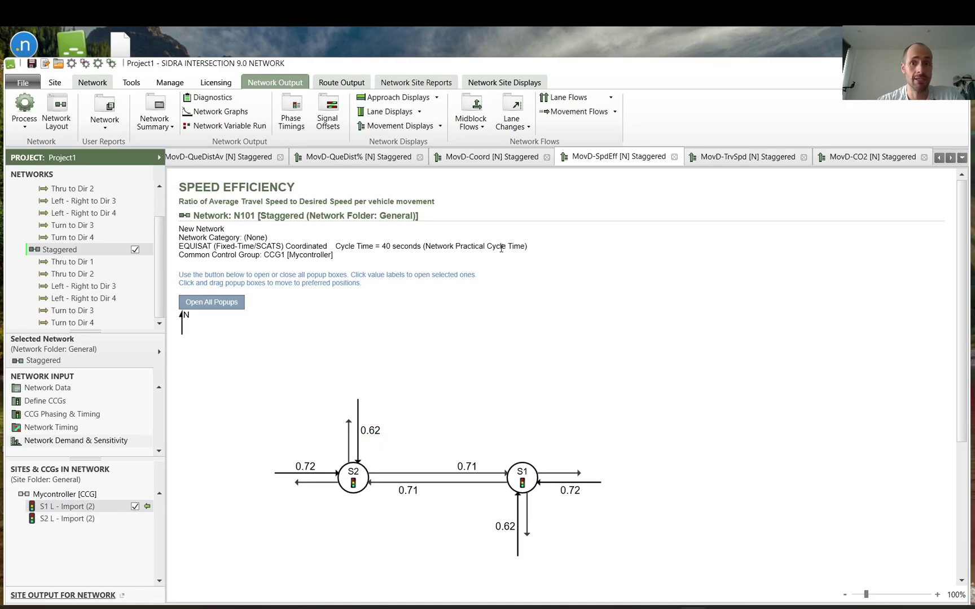
click(496, 162)
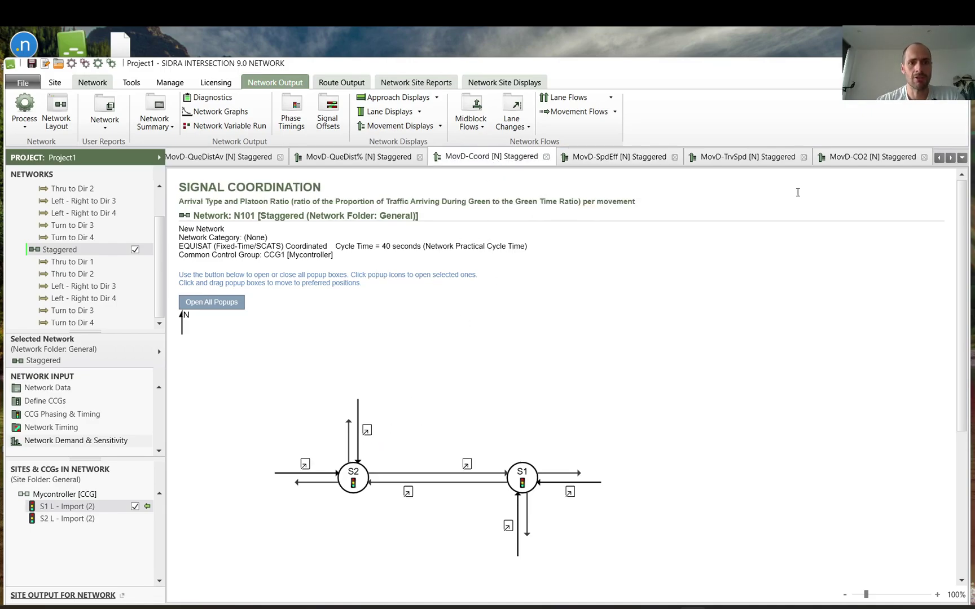
click(885, 162)
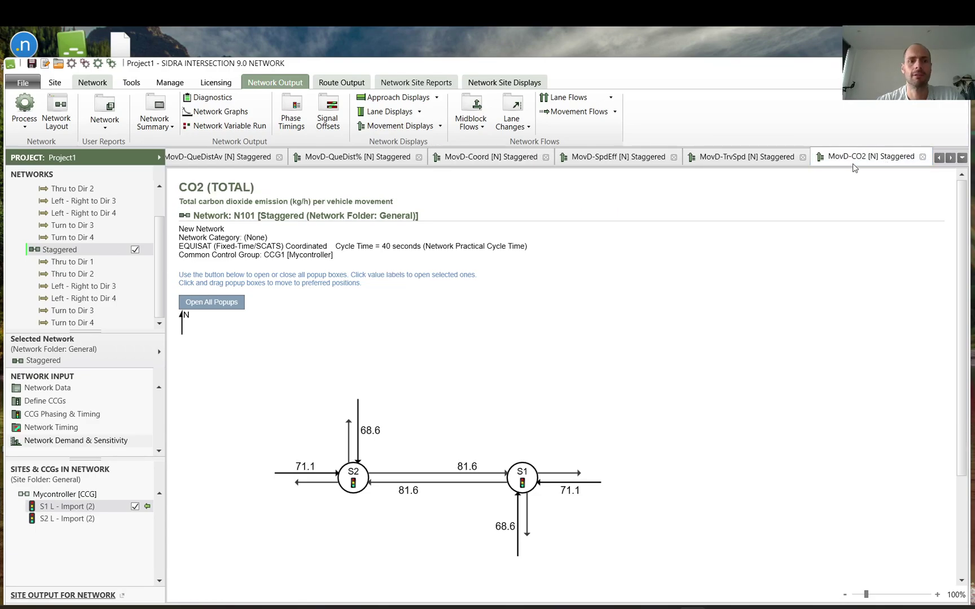
- Generate route summary reports for all of the Staggered network's routes and look through the Turn to Dir 4 report
click(339, 82)
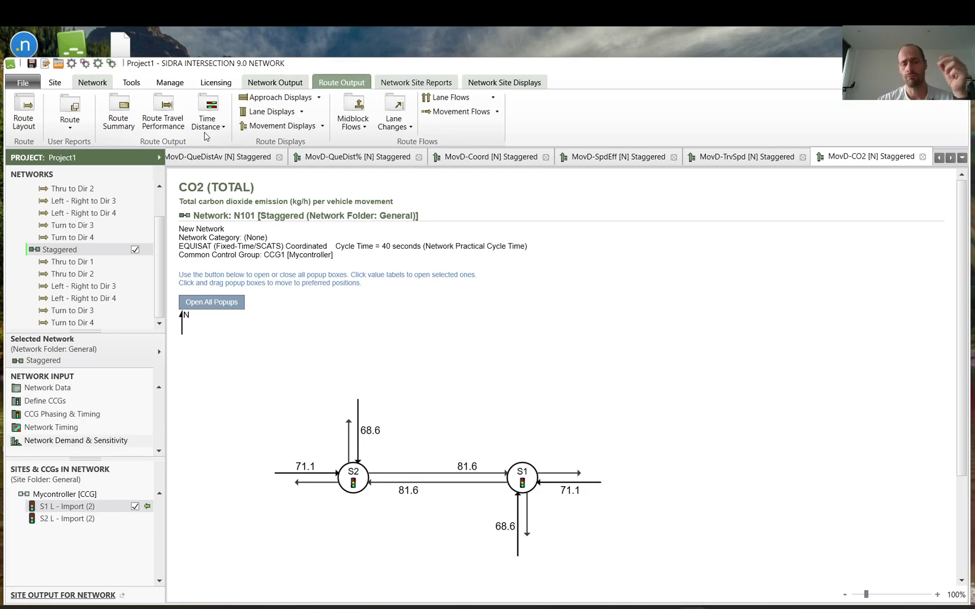
click(119, 122)
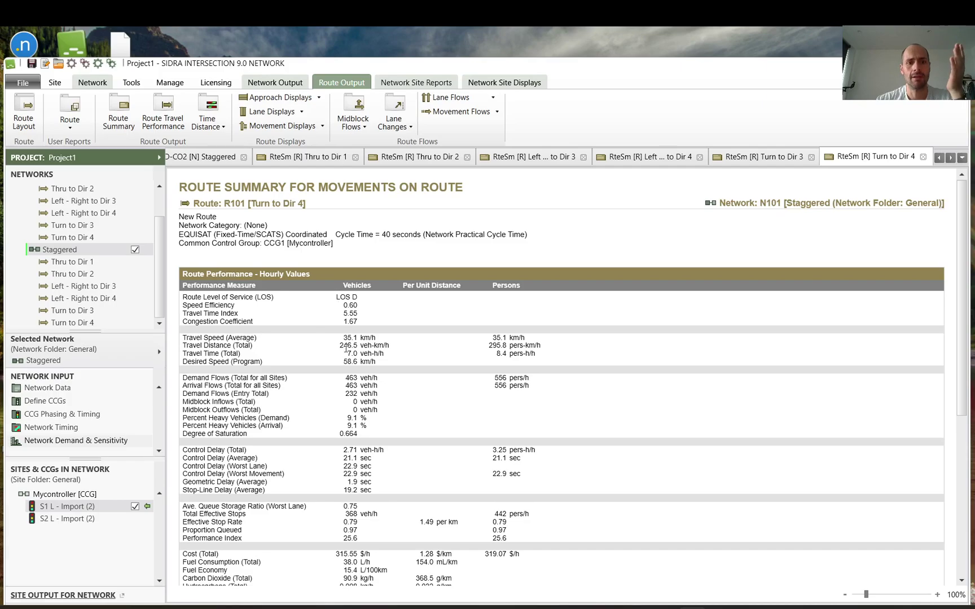
scroll(347, 348, down, 6)
scroll(346, 348, up, 6)
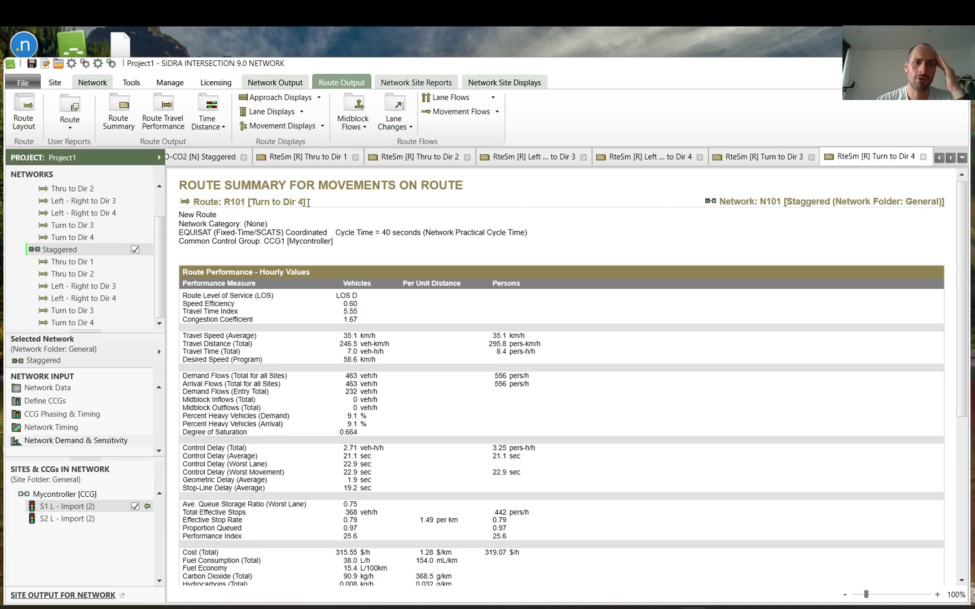
- Check which routes are selected in the Staggered network's data and which output-by-routes option is used
drag(308, 203, 247, 202)
click(65, 388)
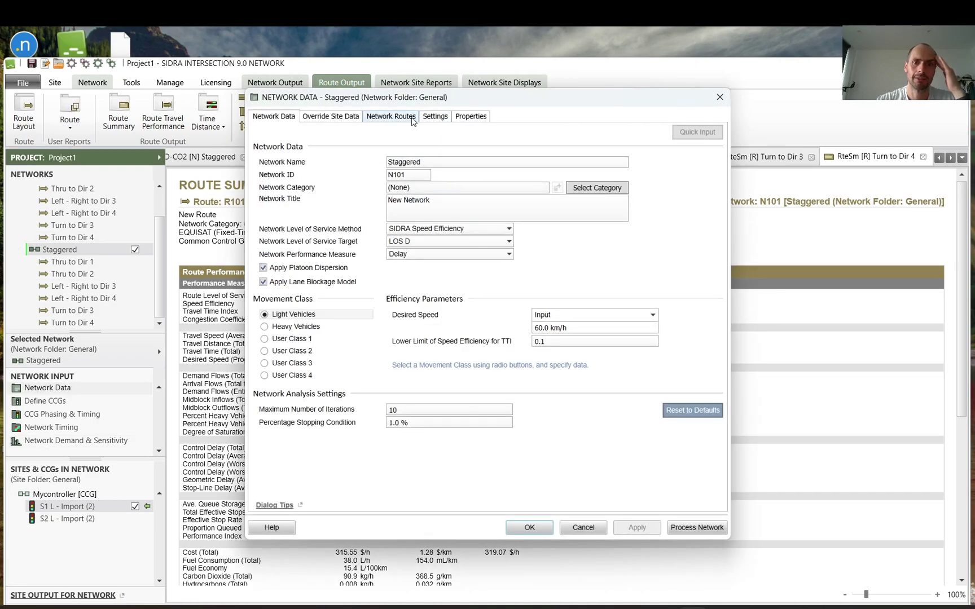
click(413, 120)
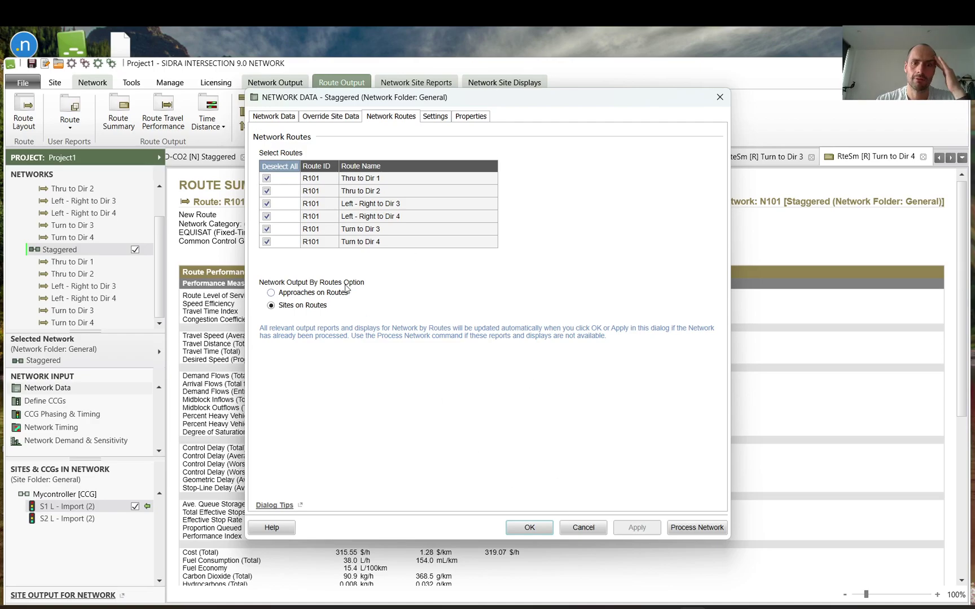
click(529, 528)
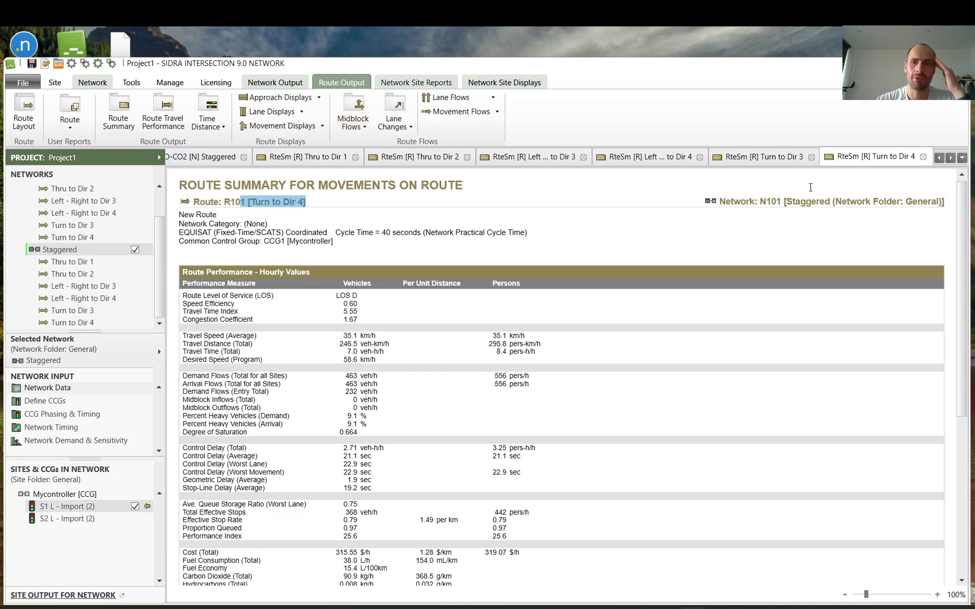
- Compare the route summary reports for the turn, left-right and through routes, reviewing the hourly performance values of Thru to Dir 1
click(777, 158)
click(650, 157)
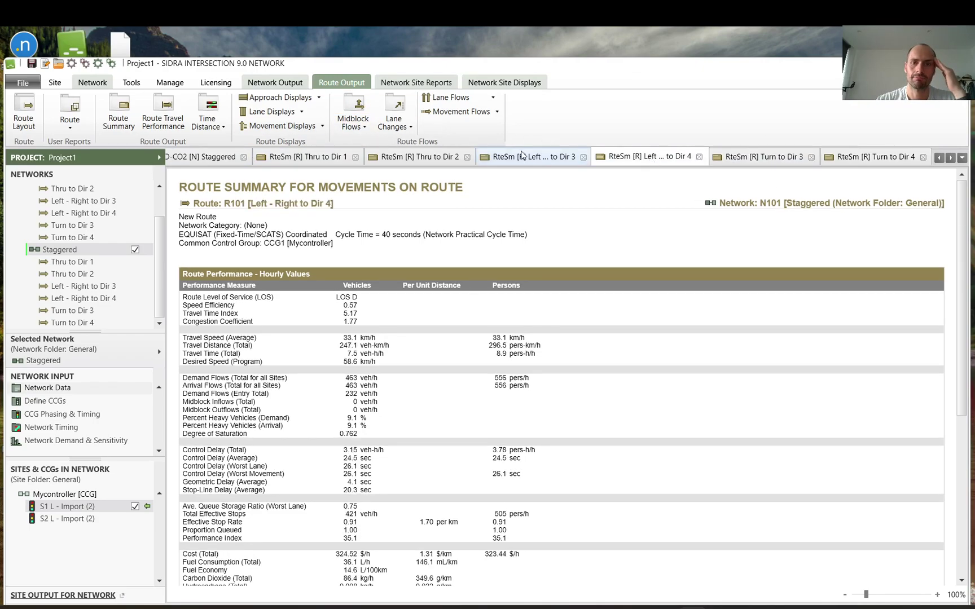
click(525, 156)
click(410, 160)
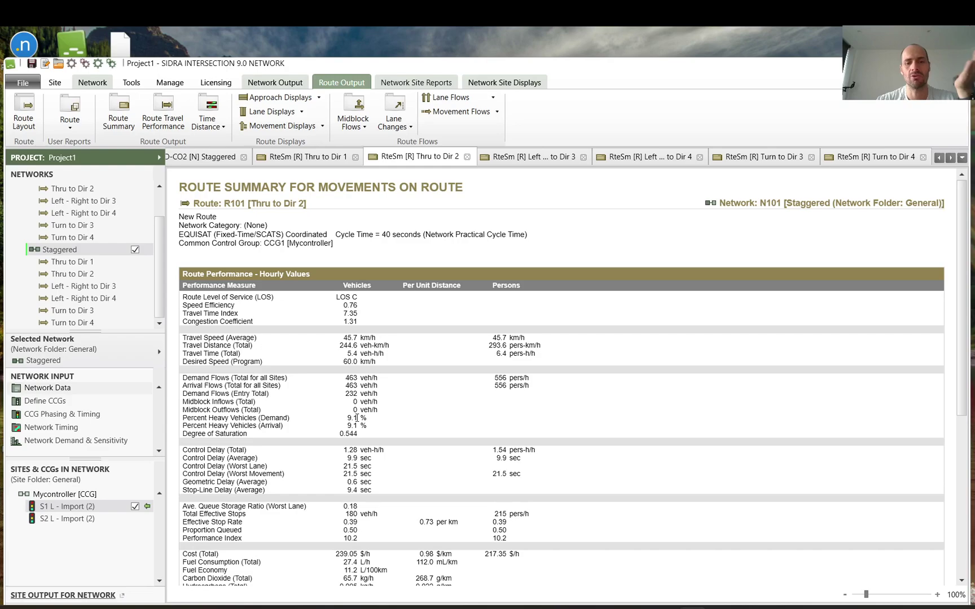
click(302, 159)
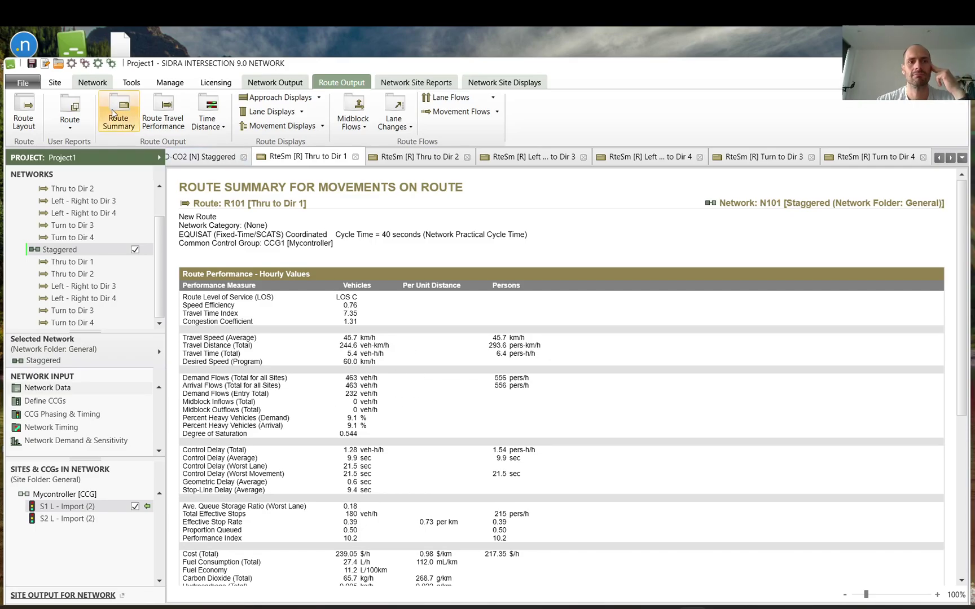
scroll(269, 320, down, 9)
scroll(283, 383, up, 5)
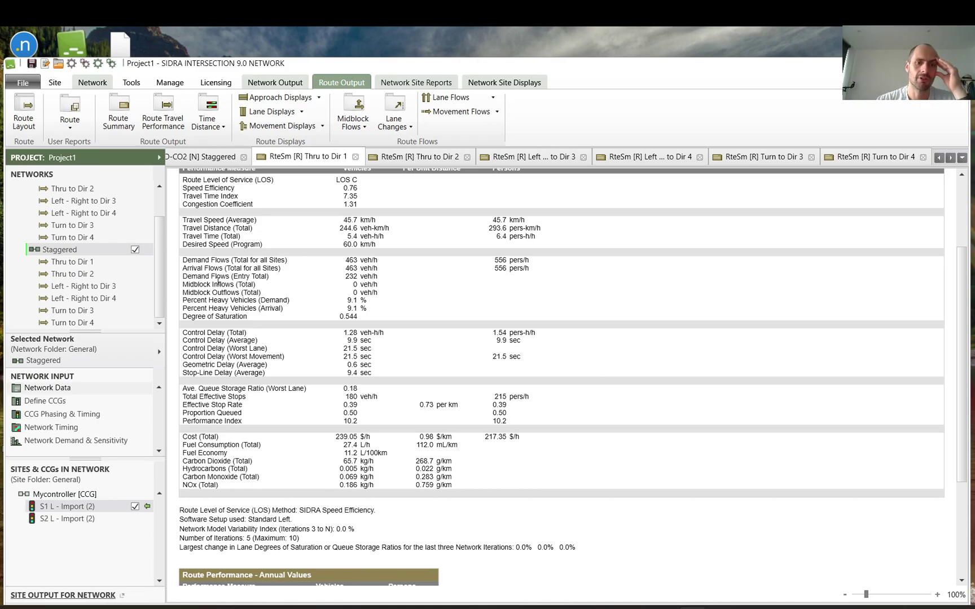
scroll(219, 282, up, 4)
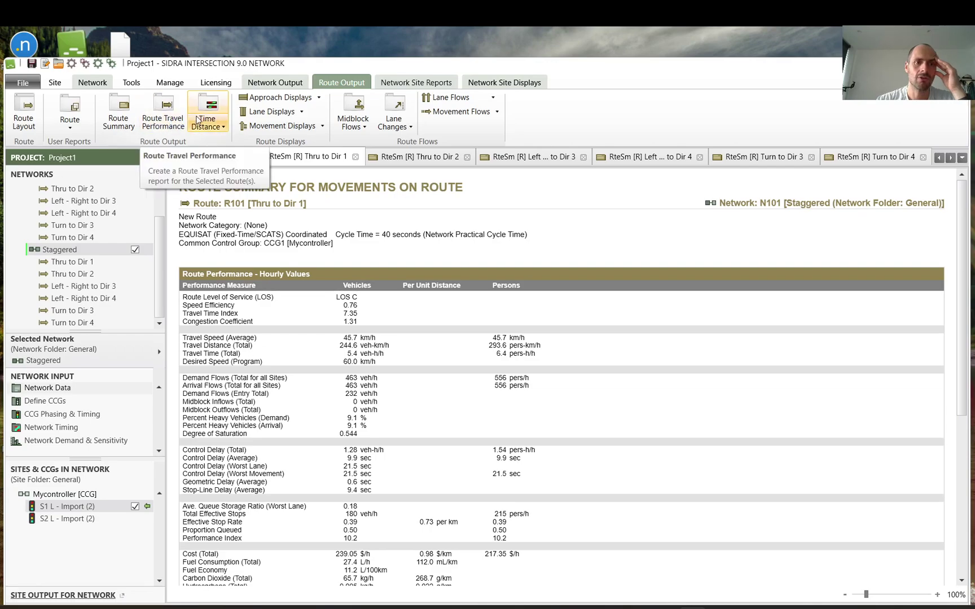
click(395, 156)
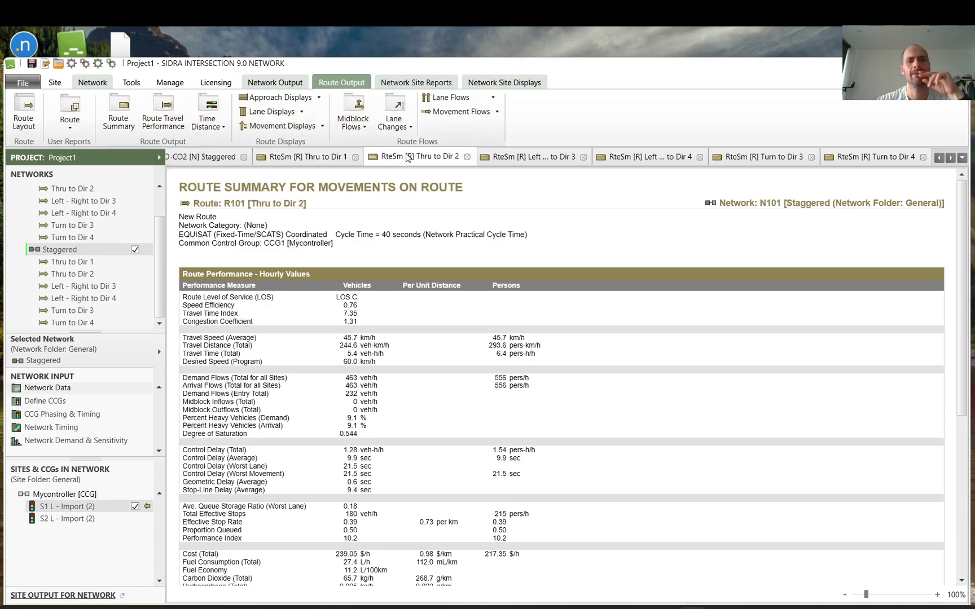
- Generate light-vehicle time-distance diagrams for the Thru to Dir 1 and Thru to Dir 2 routes and examine both
click(214, 116)
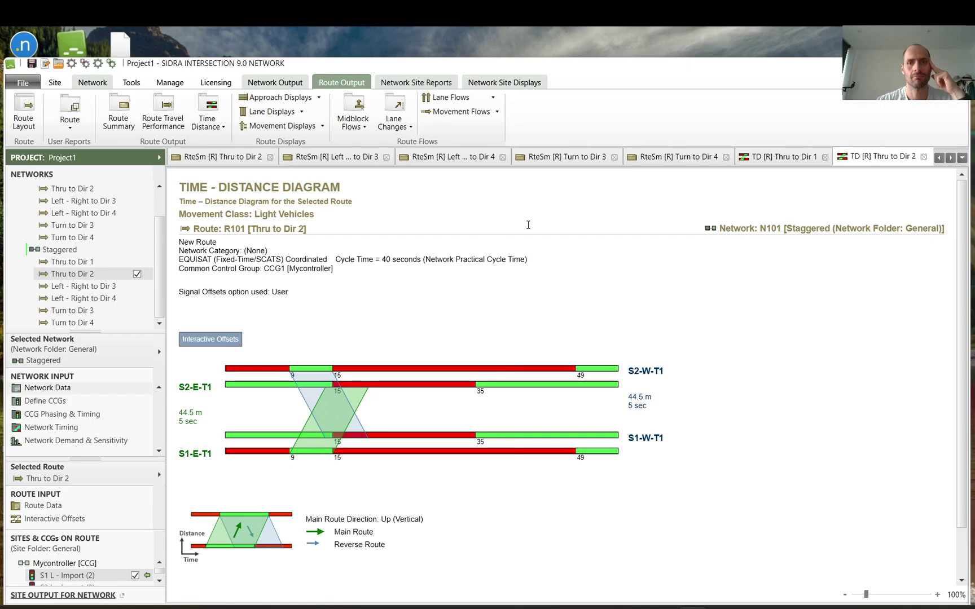
click(776, 161)
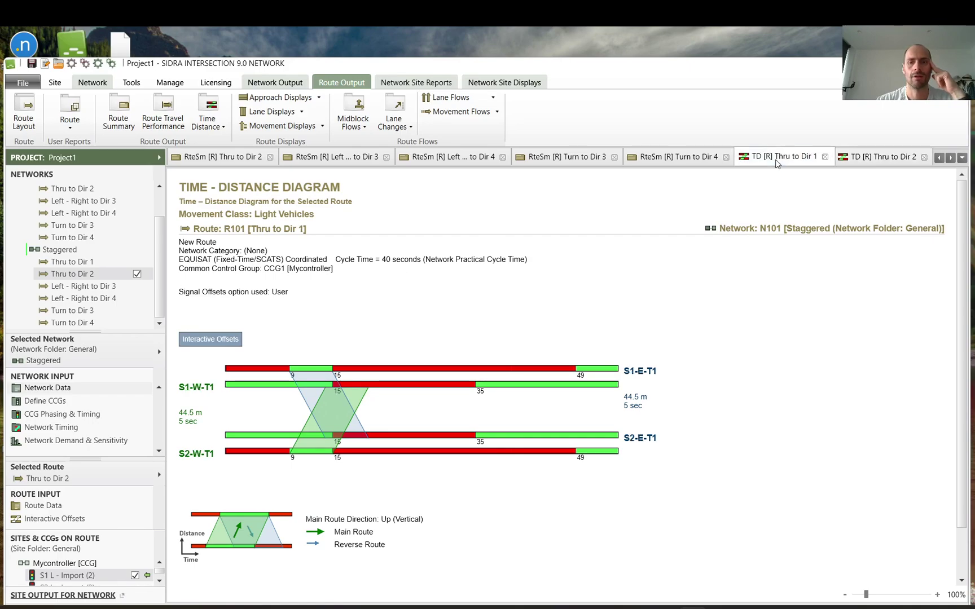
click(953, 159)
click(878, 162)
click(804, 162)
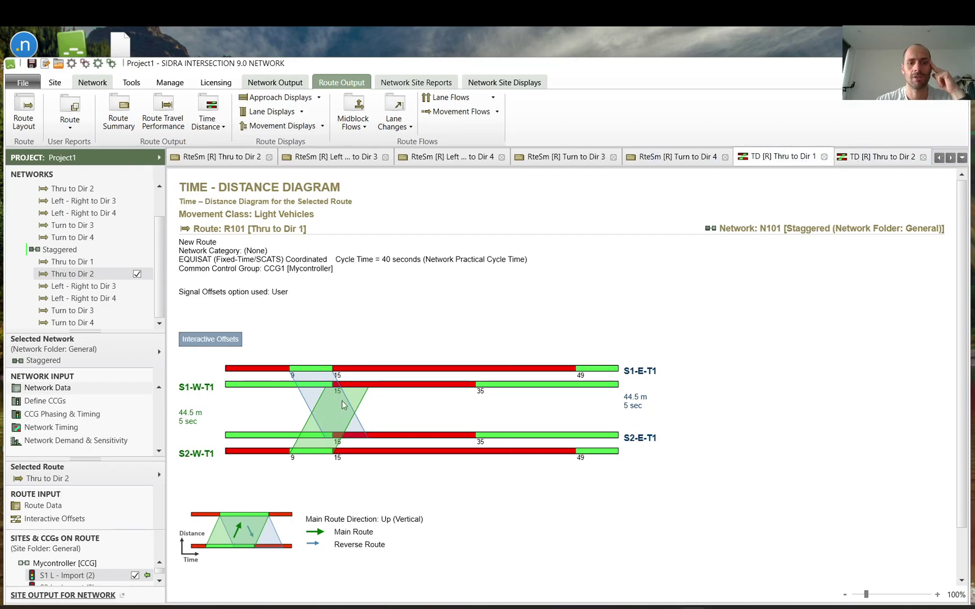
- Generate the approach displays for the Thru to Dir 2 route, including proportion queued, blockage probability, capacity reduction and speed efficiency
click(223, 132)
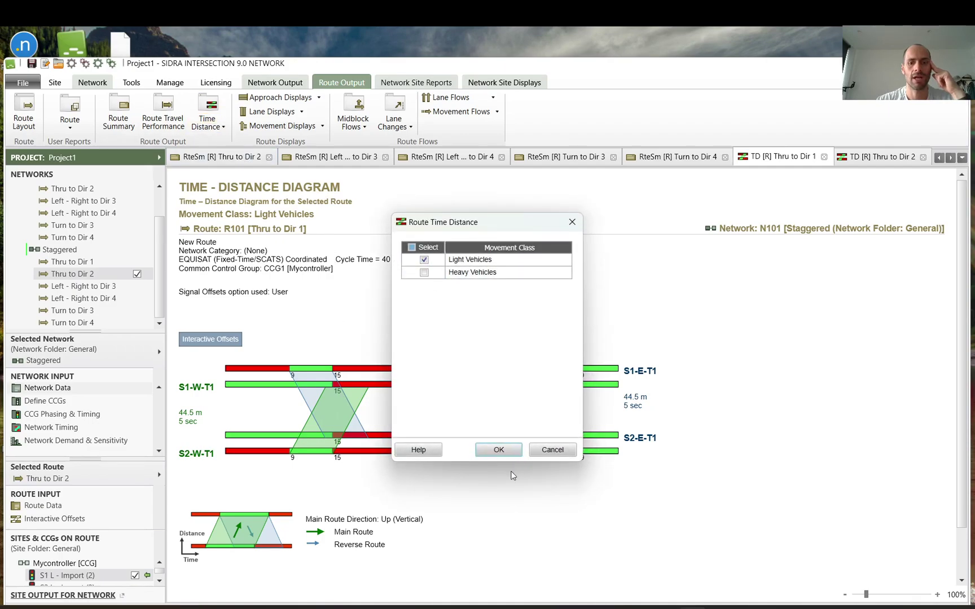
click(552, 451)
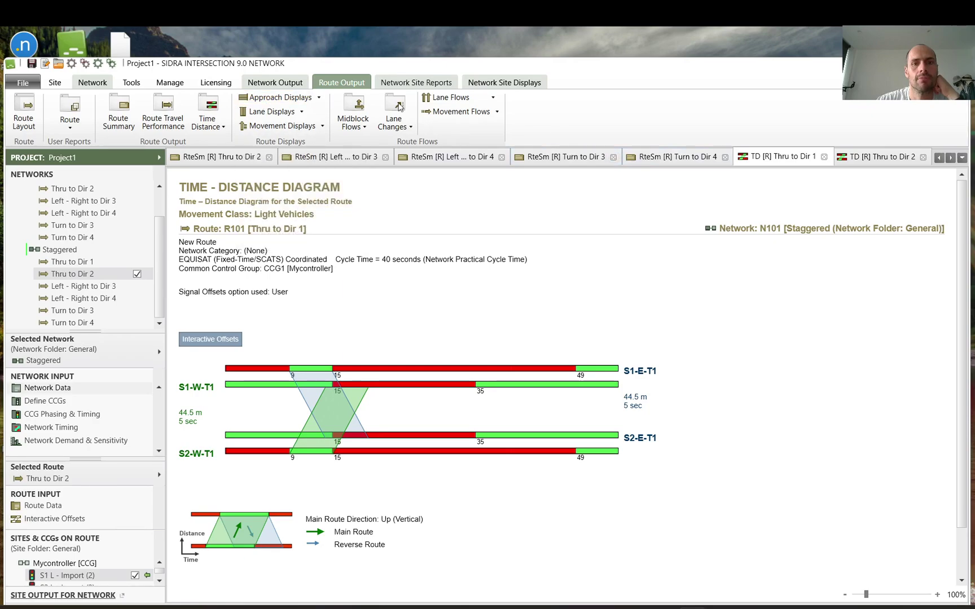
click(271, 100)
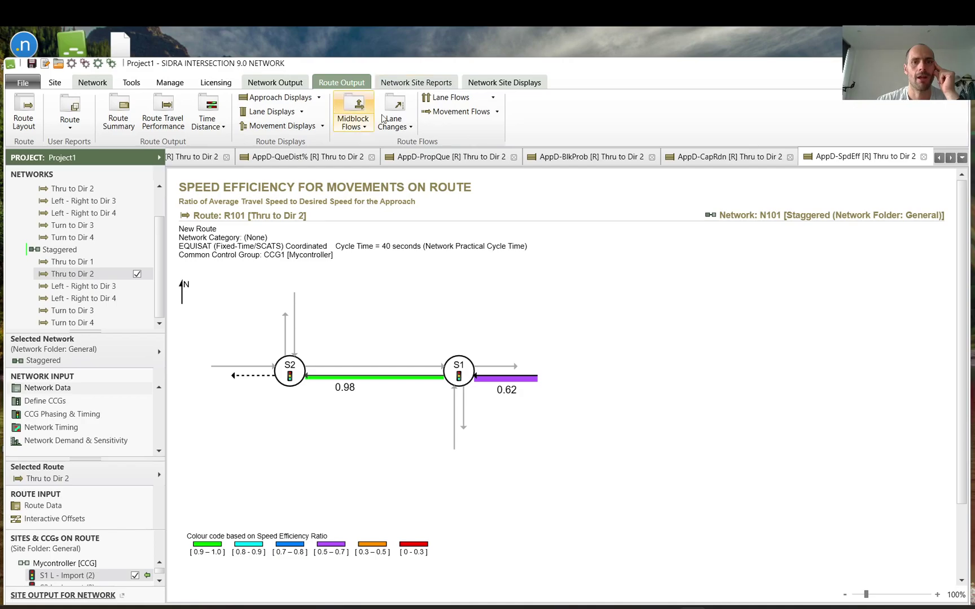
- Generate the CCG movement summary for Mycontroller and review its vehicle and pedestrian performance, including site S2's all-vehicles level of service
click(399, 85)
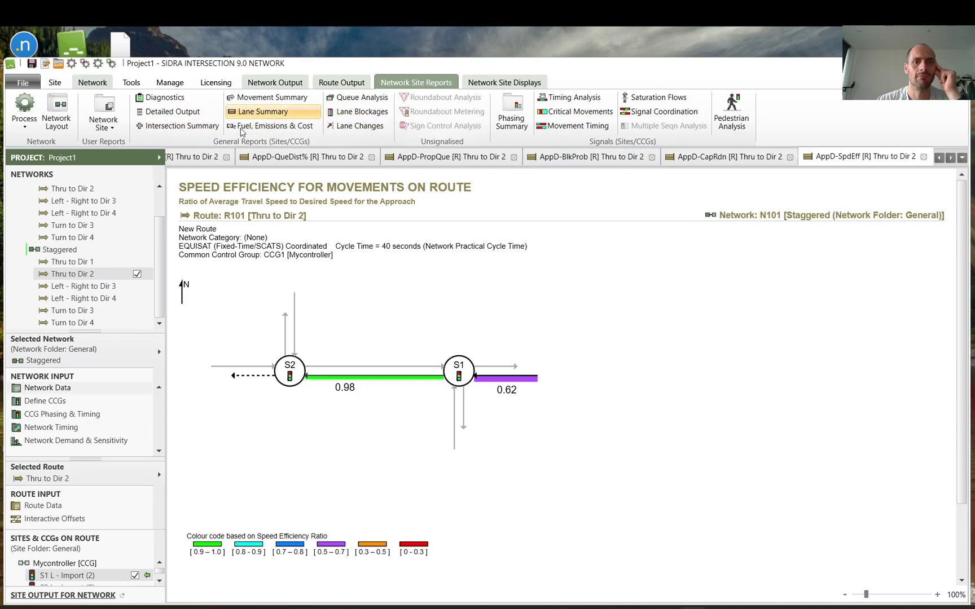
click(272, 99)
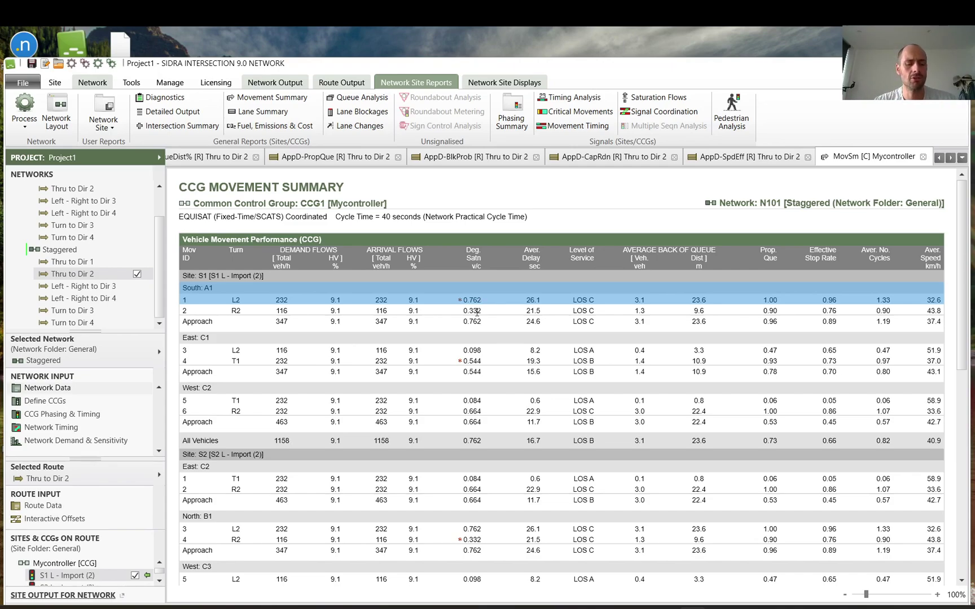
scroll(477, 312, down, 10)
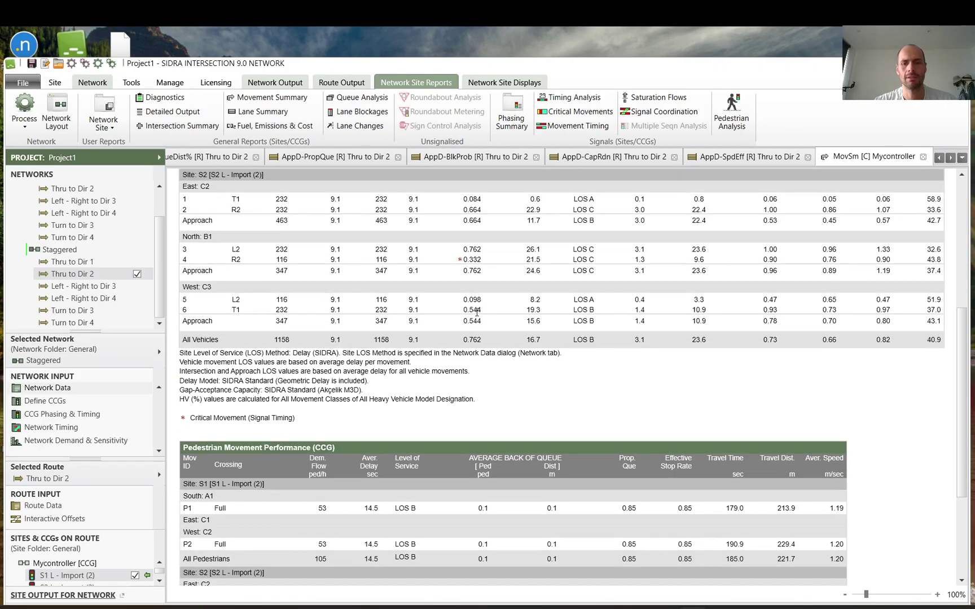
scroll(476, 312, up, 10)
scroll(592, 407, down, 5)
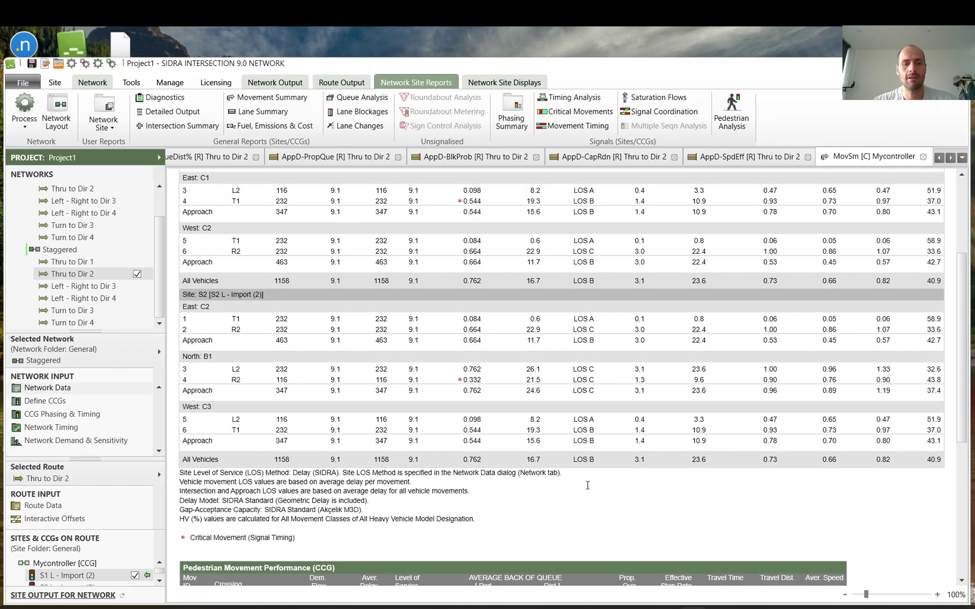
drag(602, 460, 571, 461)
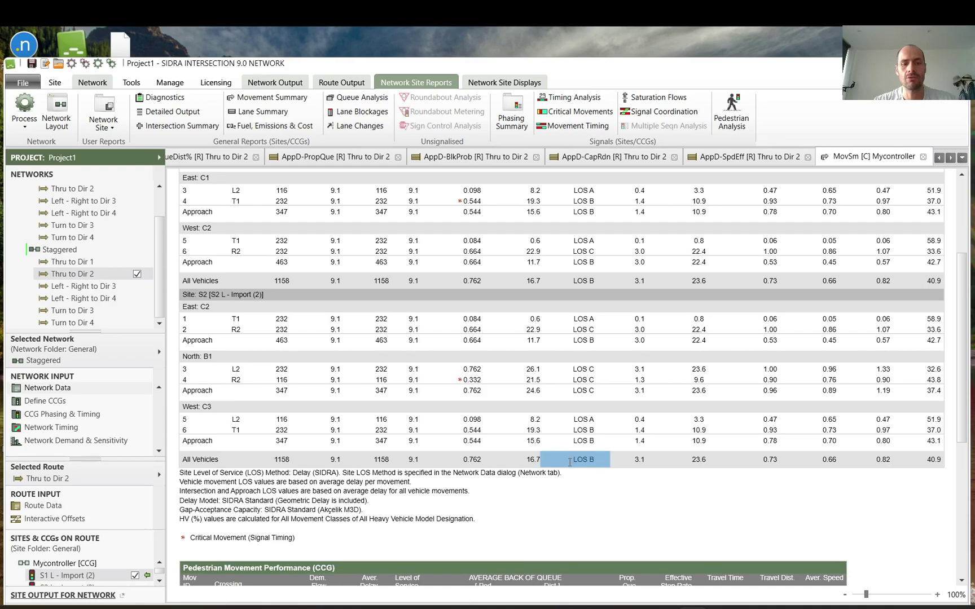
- Compare the vehicle movement performance and levels of service of sites S1 and S2 in the CCG movement summary
scroll(569, 462, up, 4)
drag(210, 412, 192, 408)
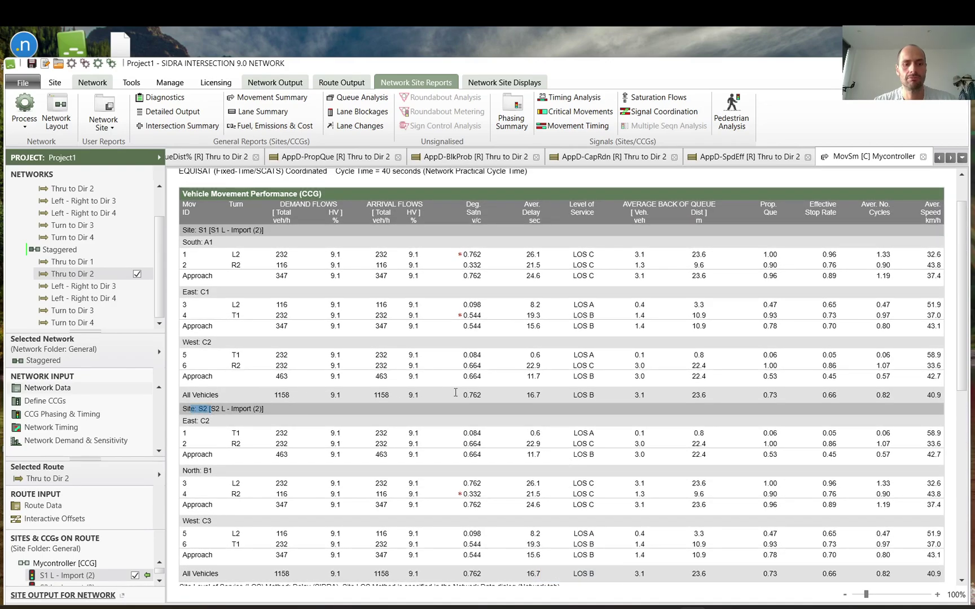
scroll(508, 393, down, 3)
drag(610, 328, 583, 332)
click(579, 444)
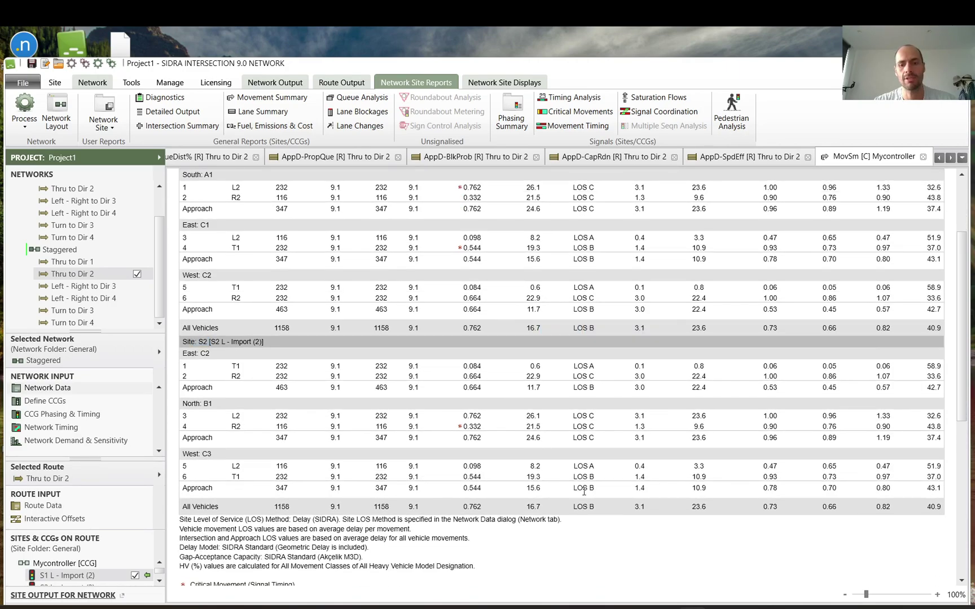
scroll(578, 421, up, 5)
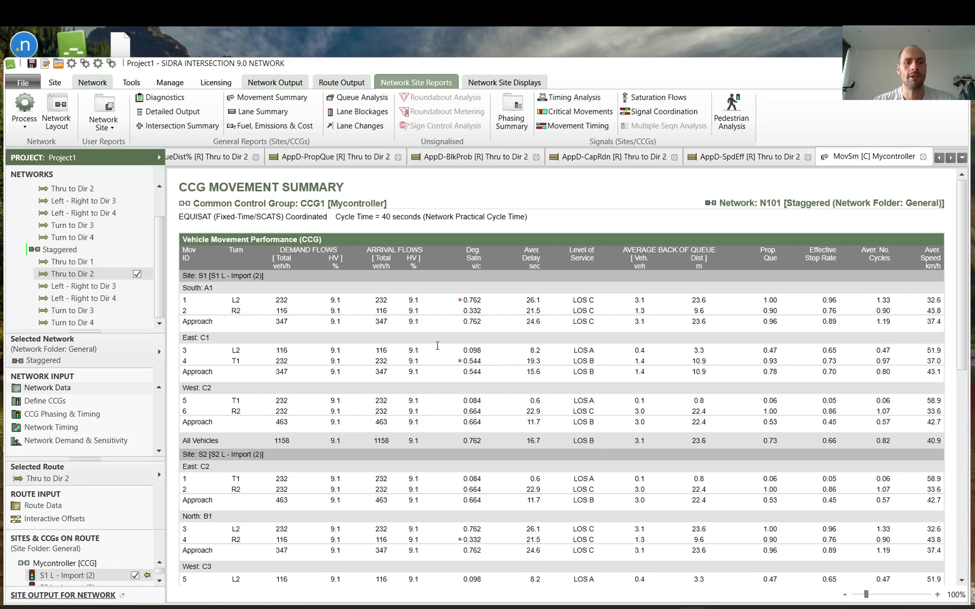
scroll(437, 345, down, 3)
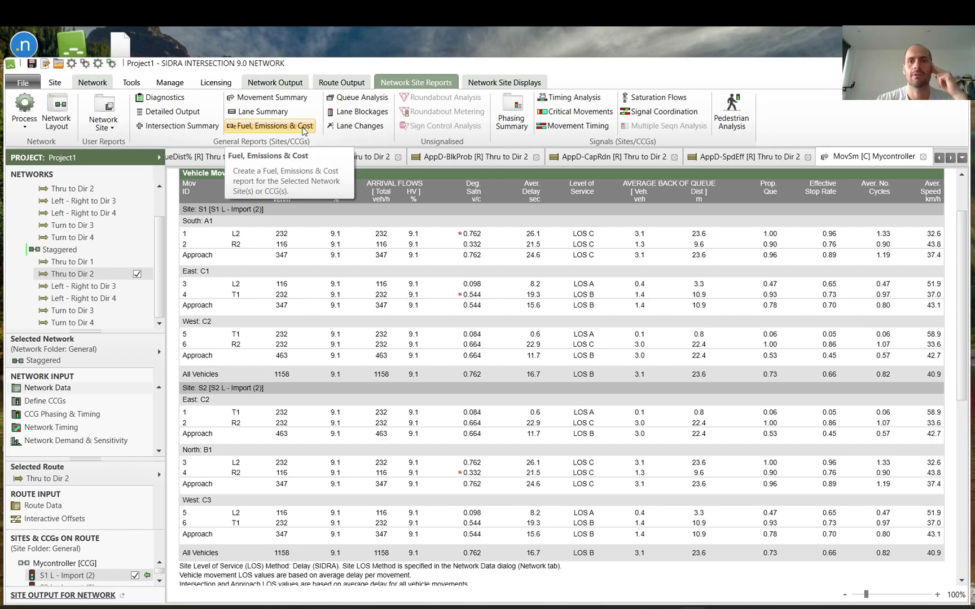
- Generate the timing analysis and signal coordination reports for Mycontroller and look through the movement coordination information
click(586, 98)
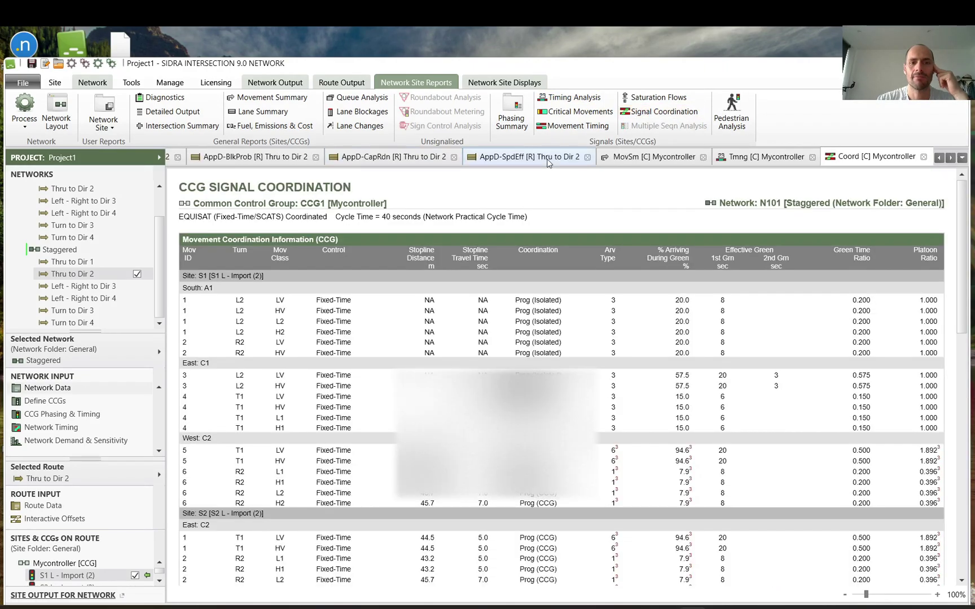
scroll(429, 364, down, 8)
scroll(429, 364, up, 6)
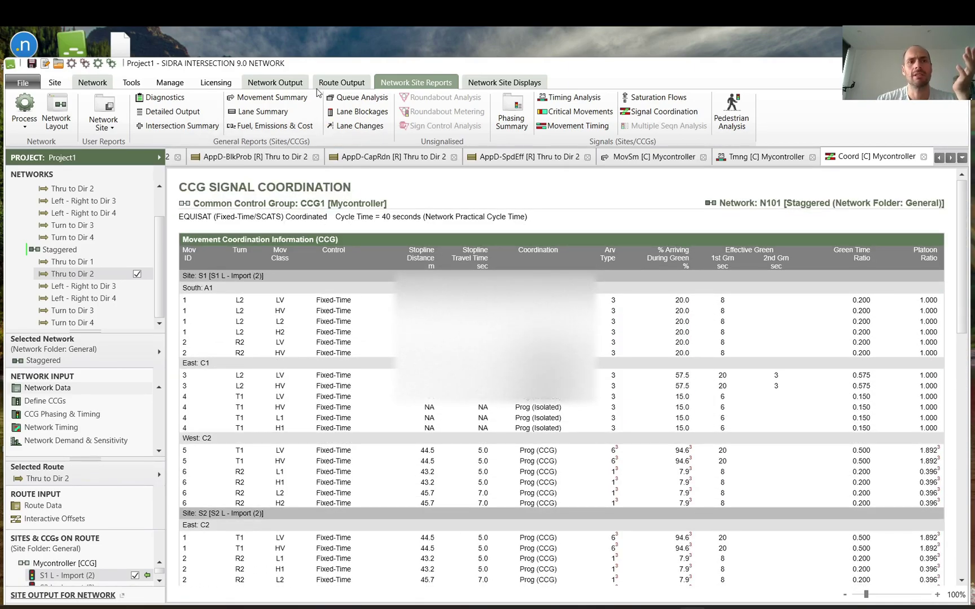
click(283, 86)
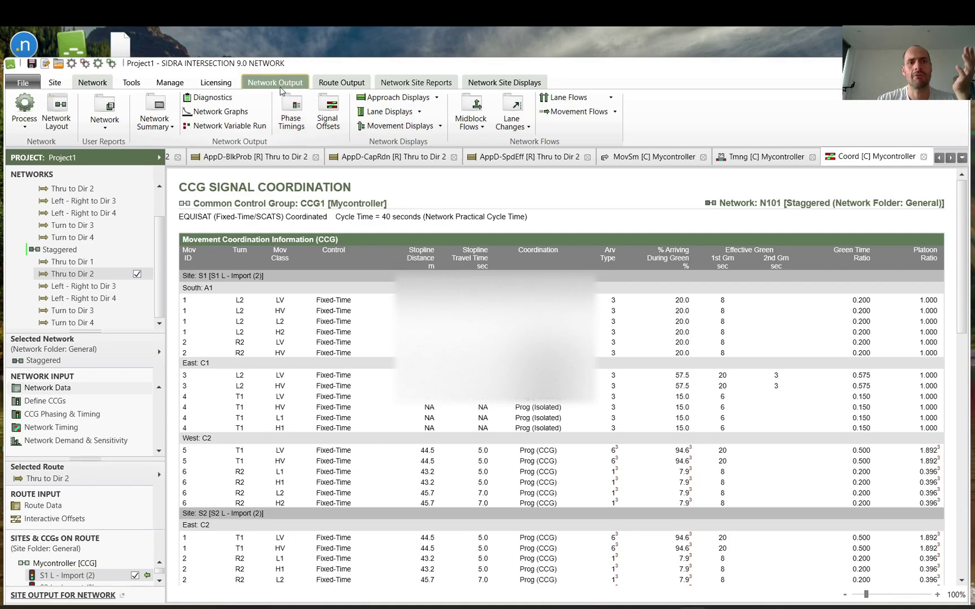
click(348, 80)
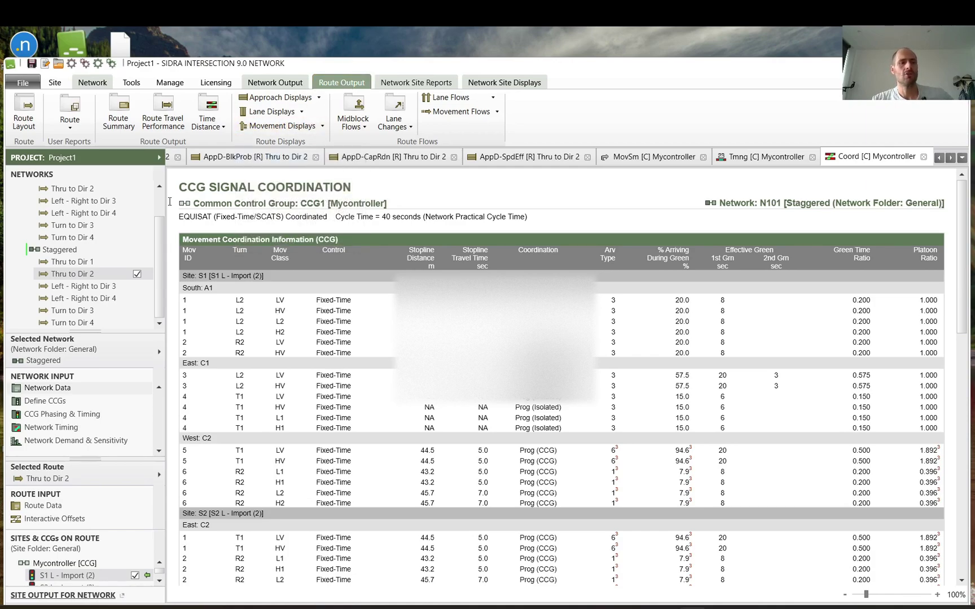
scroll(62, 201, up, 1)
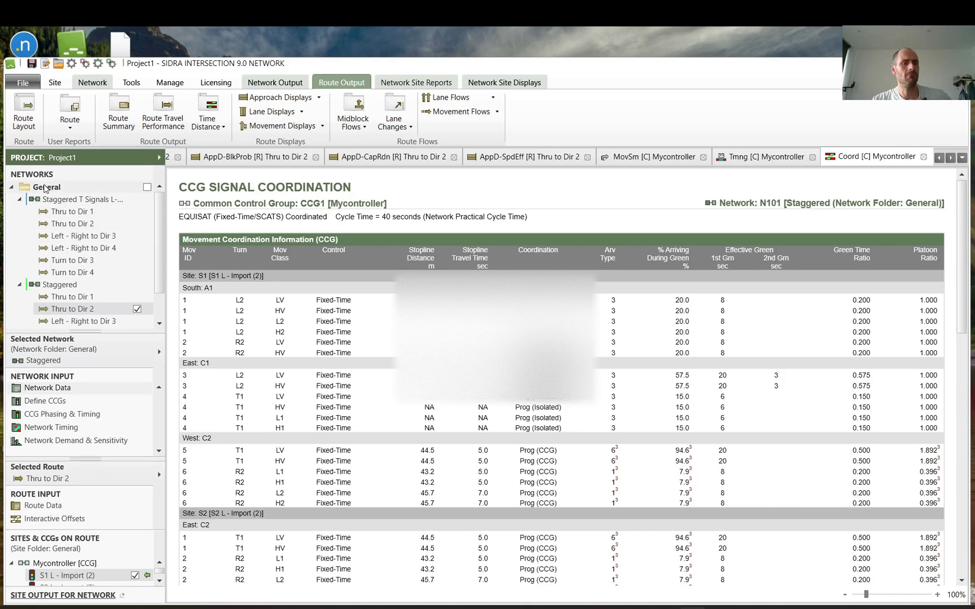